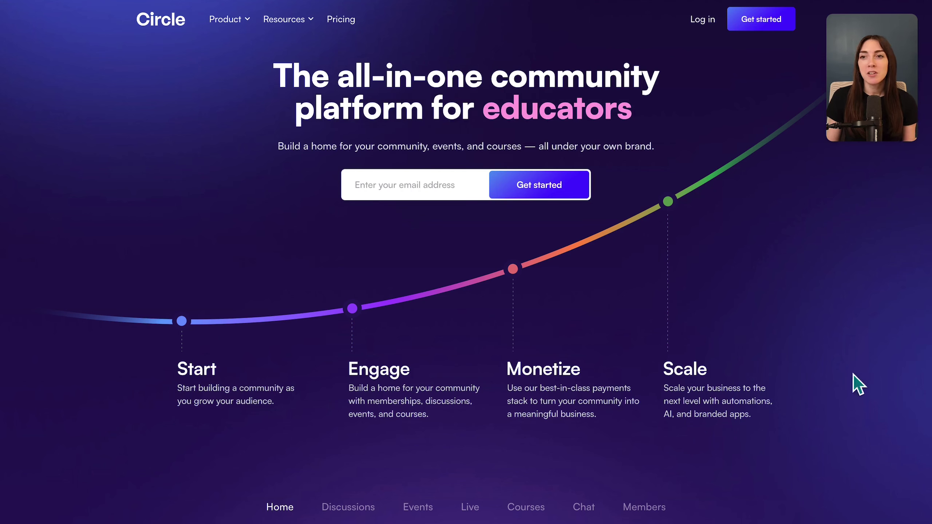
Step: Sign up and create the private Wit & Wire community at the witandwire URL
{"action": "left_click", "coordinate": [764, 26]}
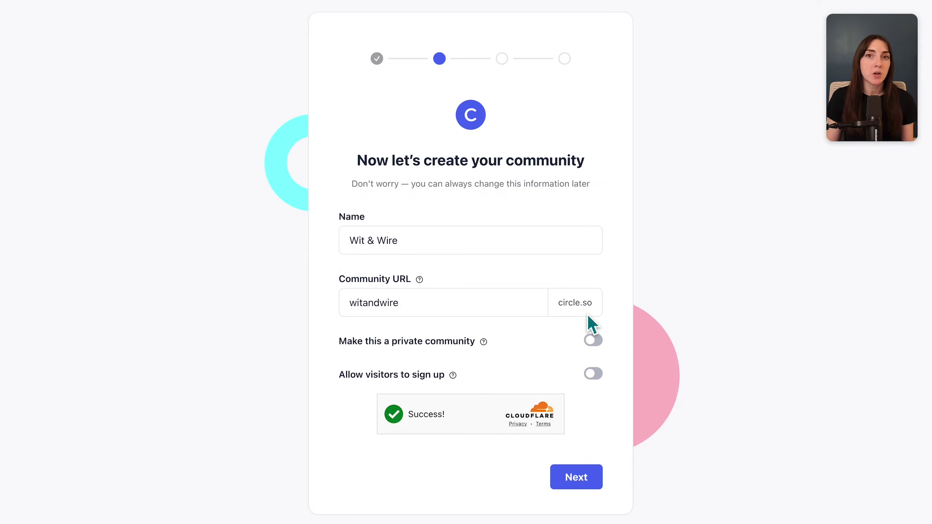
{"action": "left_click", "coordinate": [591, 340]}
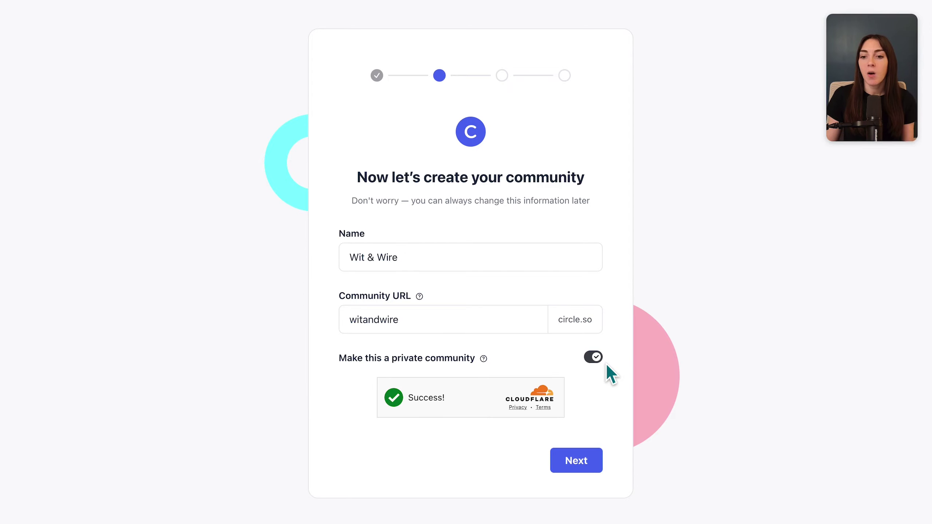
{"action": "left_click", "coordinate": [591, 471]}
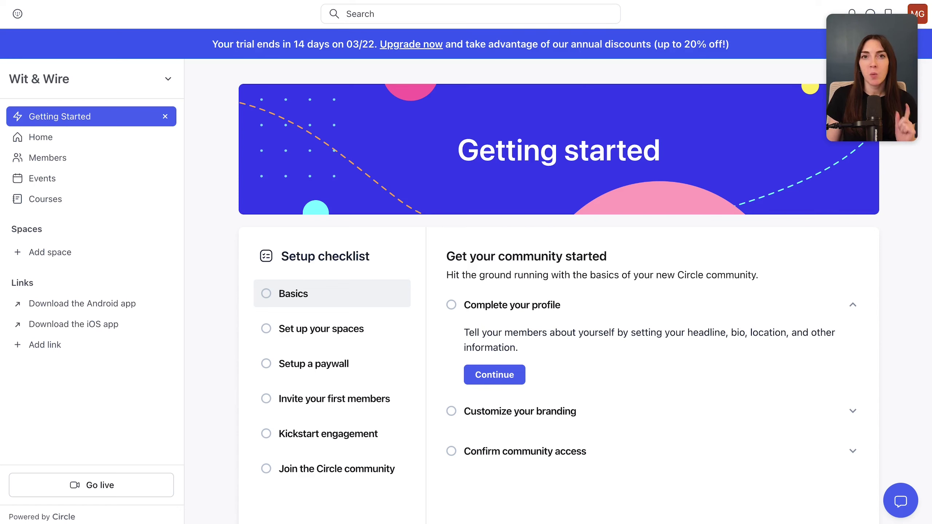
{"action": "left_click", "coordinate": [905, 503]}
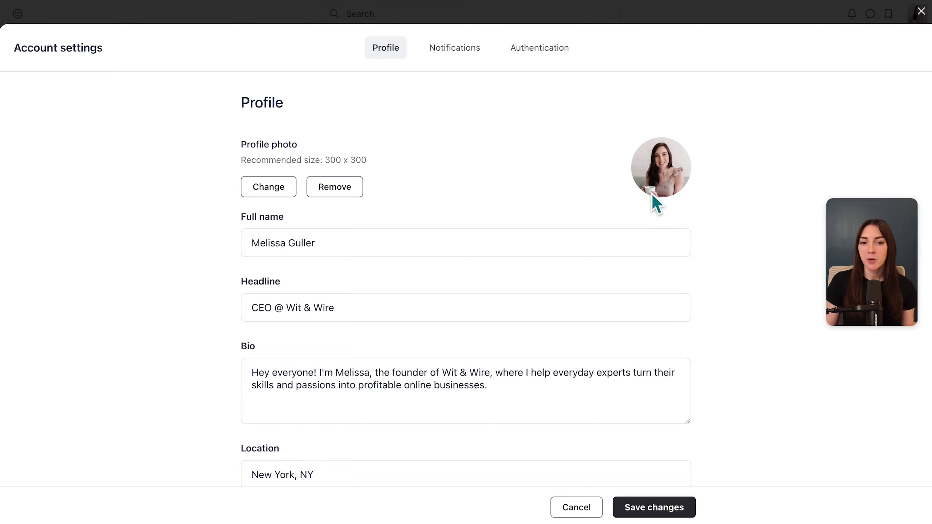
{"action": "scroll", "coordinate": [721, 366], "scroll_direction": "down", "scroll_amount": 12}
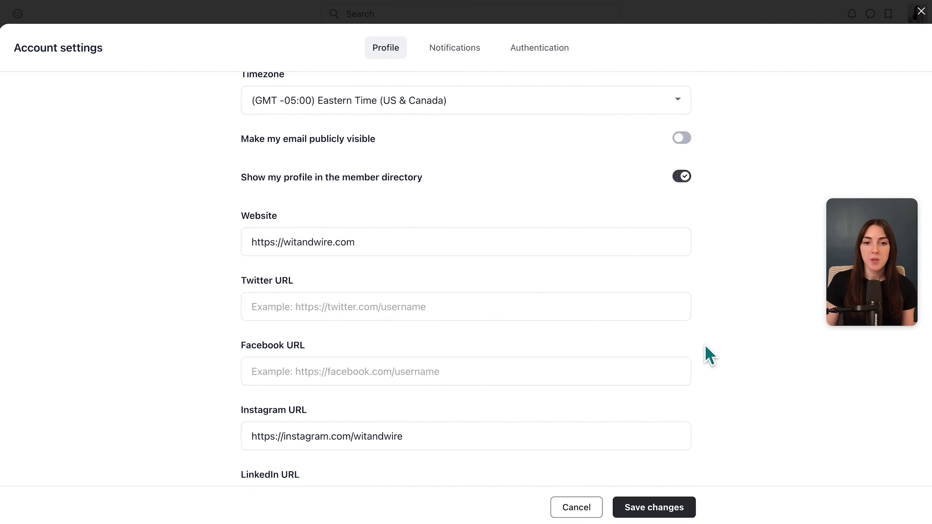
{"action": "scroll", "coordinate": [755, 395], "scroll_direction": "down", "scroll_amount": 2}
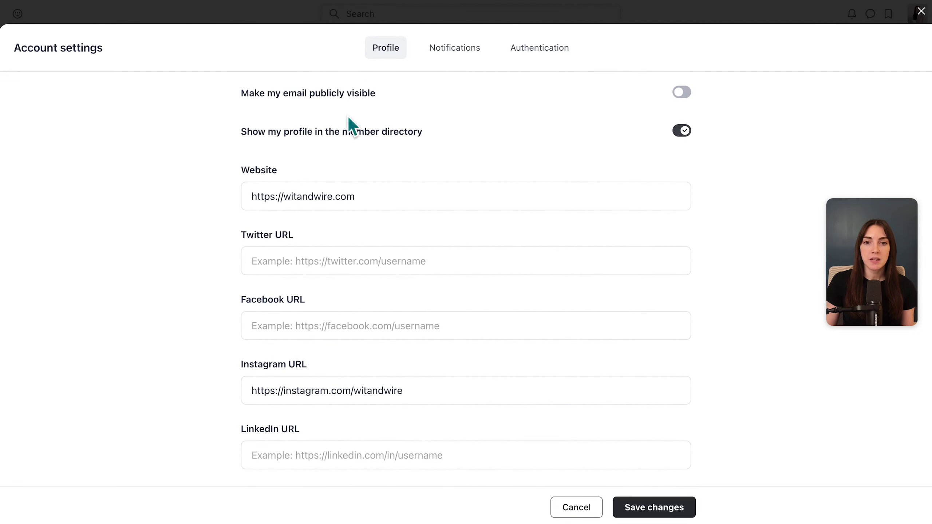
{"action": "scroll", "coordinate": [729, 257], "scroll_direction": "down", "scroll_amount": 1}
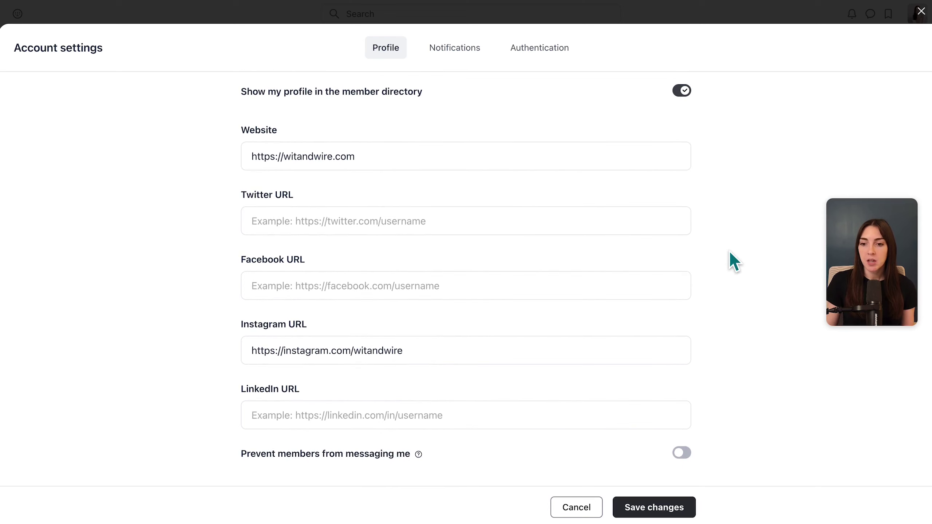
{"action": "left_click", "coordinate": [673, 507]}
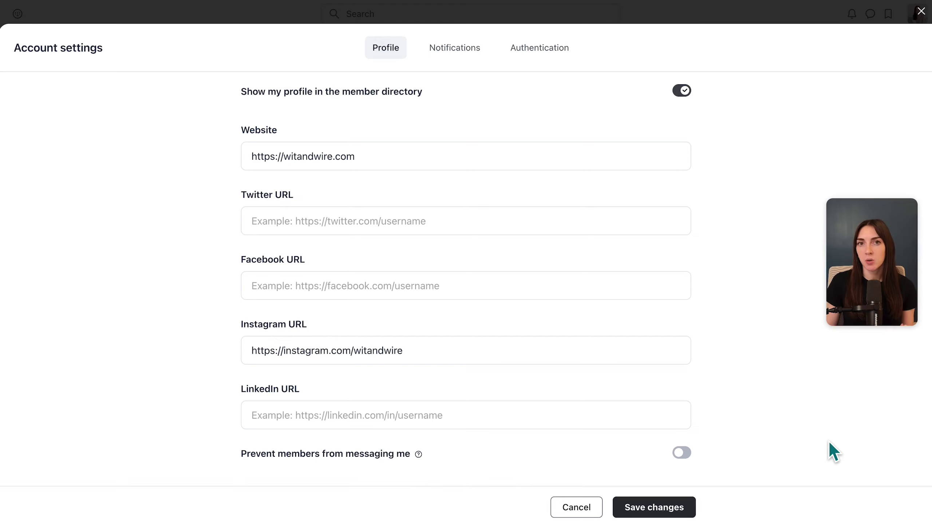
{"action": "left_click", "coordinate": [922, 12]}
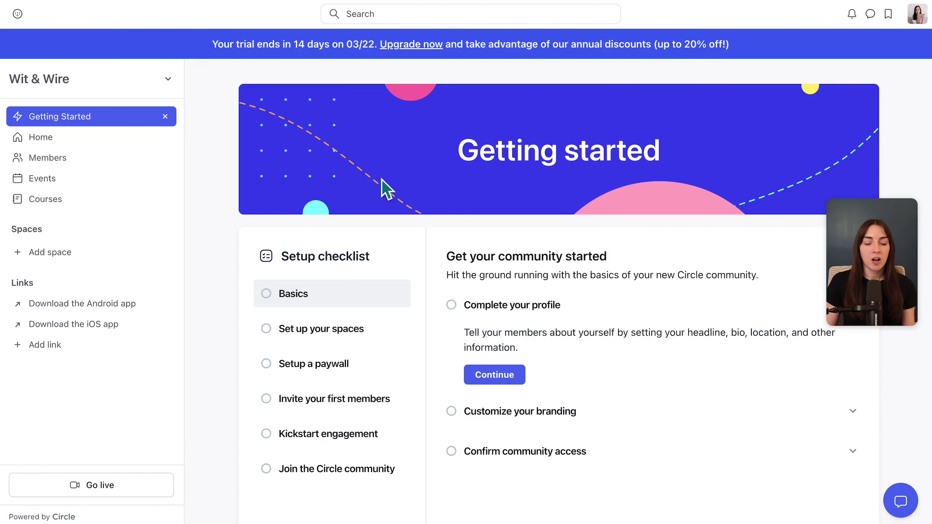
{"action": "left_click", "coordinate": [78, 165]}
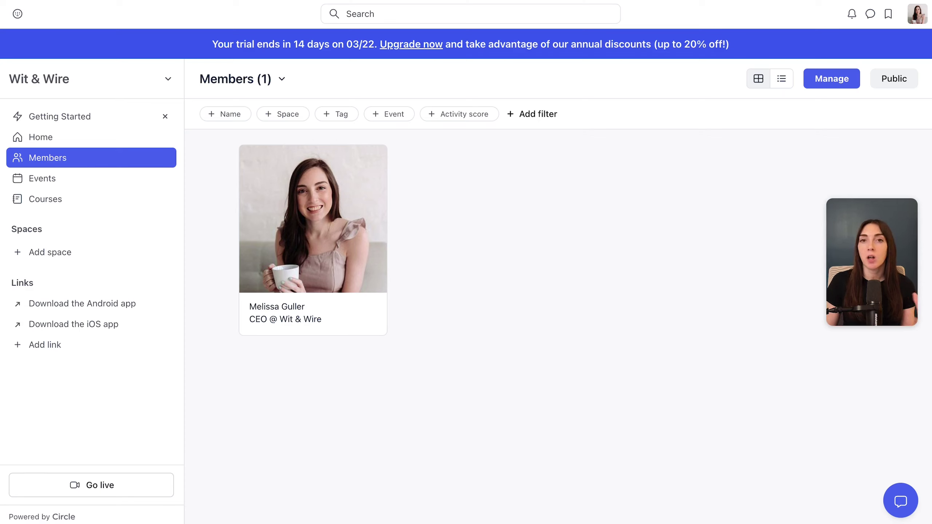
{"action": "left_click", "coordinate": [852, 14]}
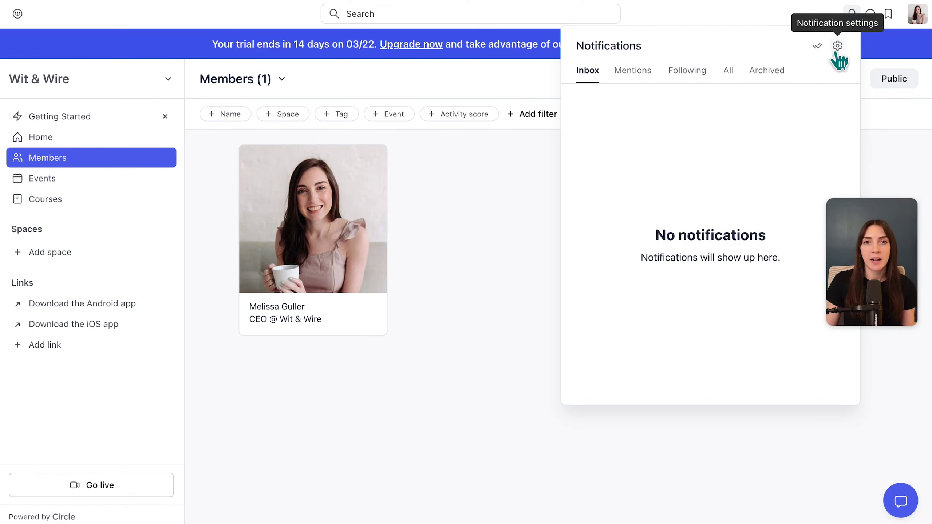
{"action": "left_click", "coordinate": [871, 14]}
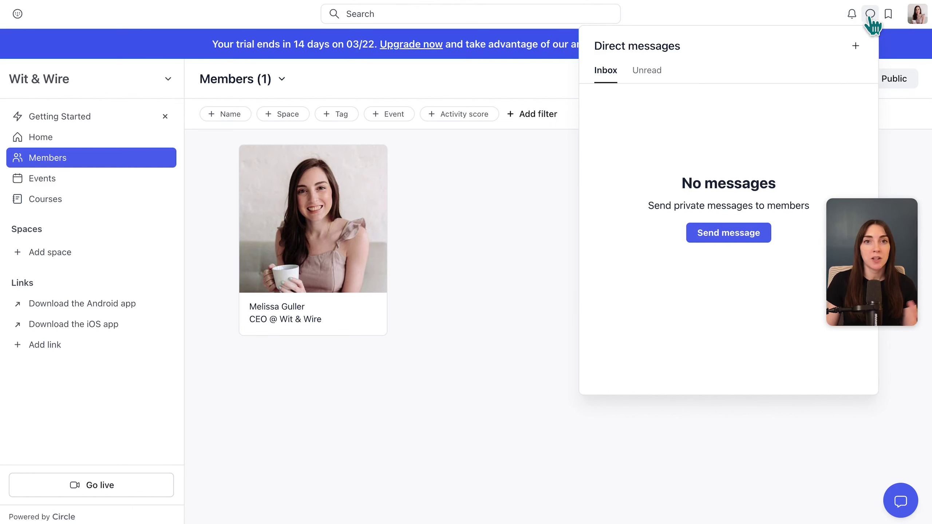
{"action": "left_click", "coordinate": [890, 15]}
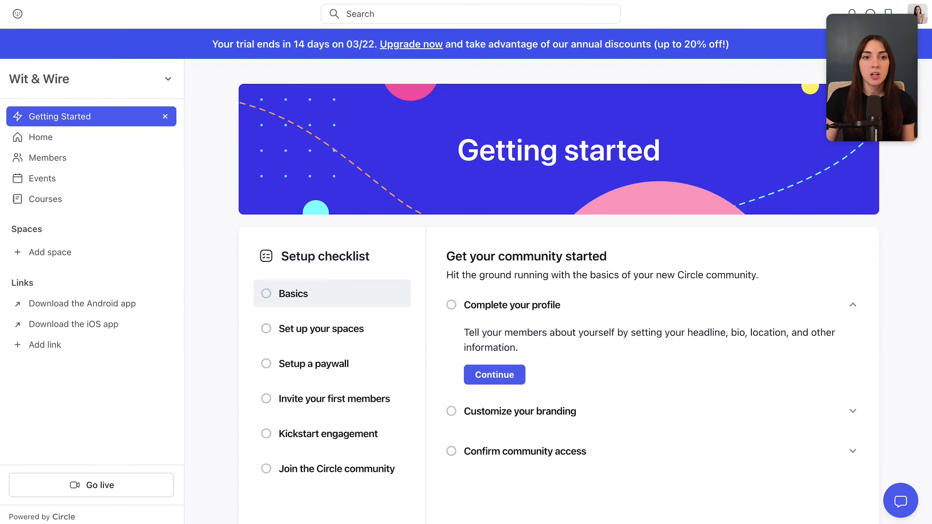
Step: Open the community's theme customization and apply the Milkshake preset theme
{"action": "left_click", "coordinate": [169, 78]}
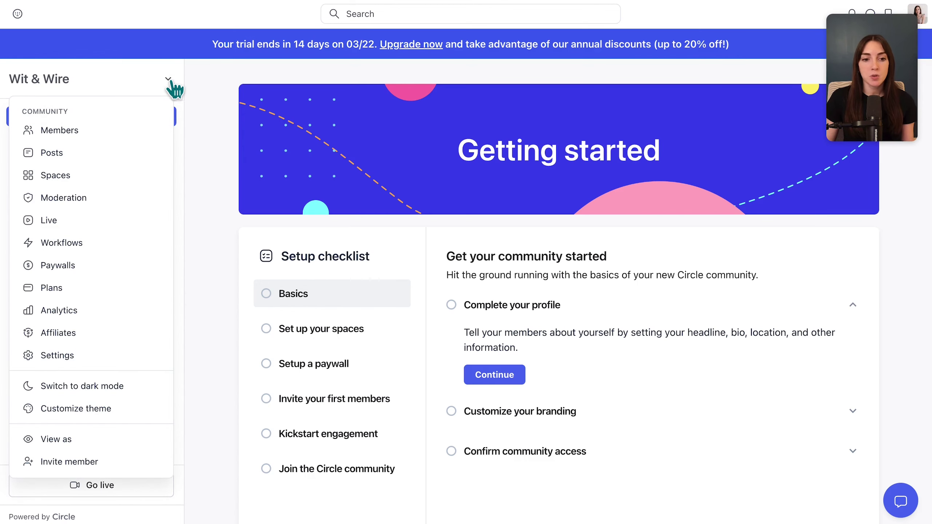
{"action": "left_click", "coordinate": [114, 412]}
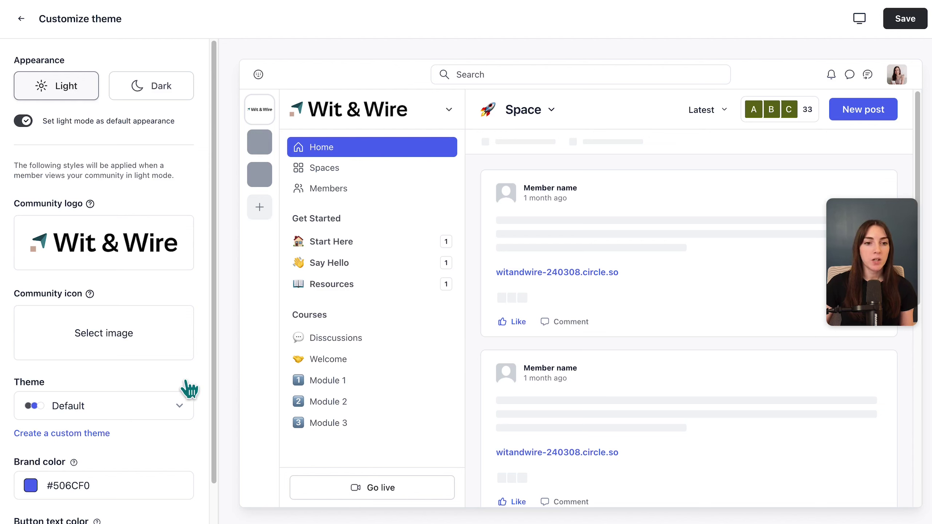
{"action": "scroll", "coordinate": [191, 386], "scroll_direction": "down", "scroll_amount": 1}
{"action": "scroll", "coordinate": [191, 385], "scroll_direction": "down", "scroll_amount": 2}
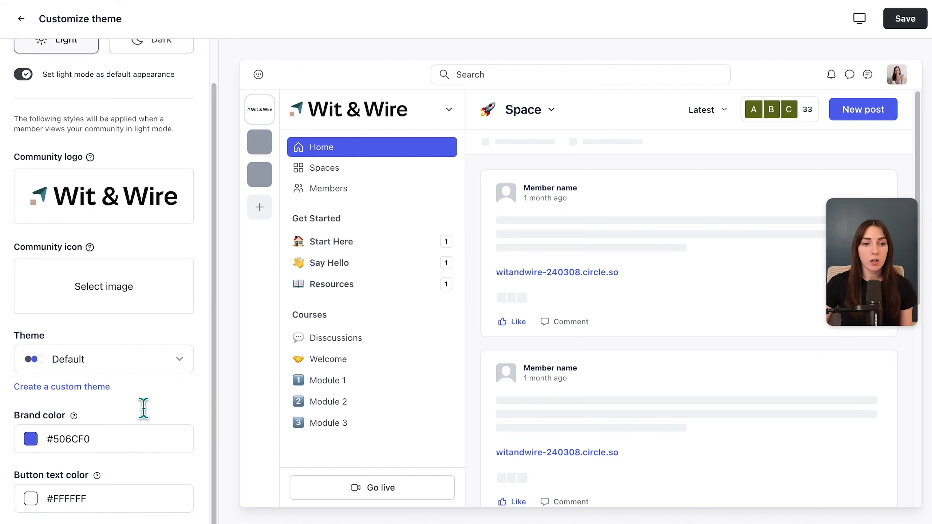
{"action": "left_click", "coordinate": [176, 366]}
{"action": "left_click_drag", "start_coordinate": [189, 397], "coordinate": [188, 423]}
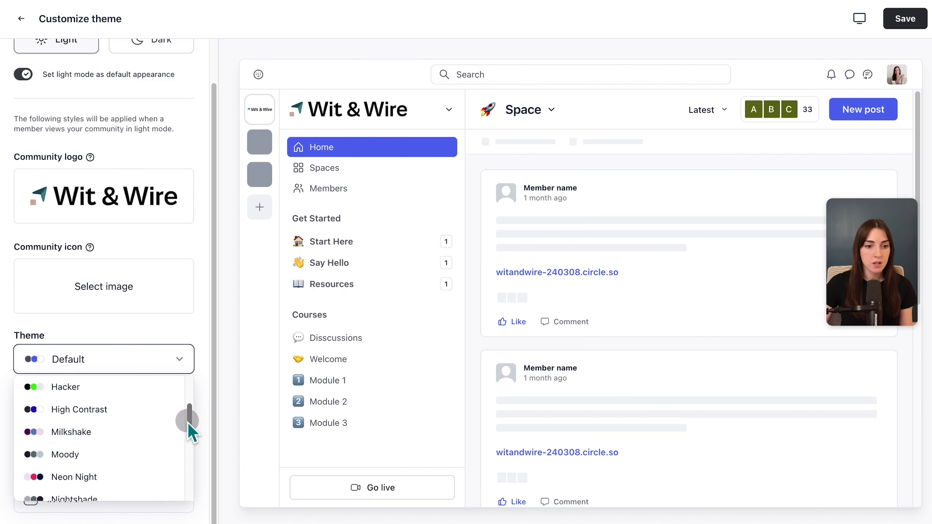
{"action": "left_click", "coordinate": [141, 431]}
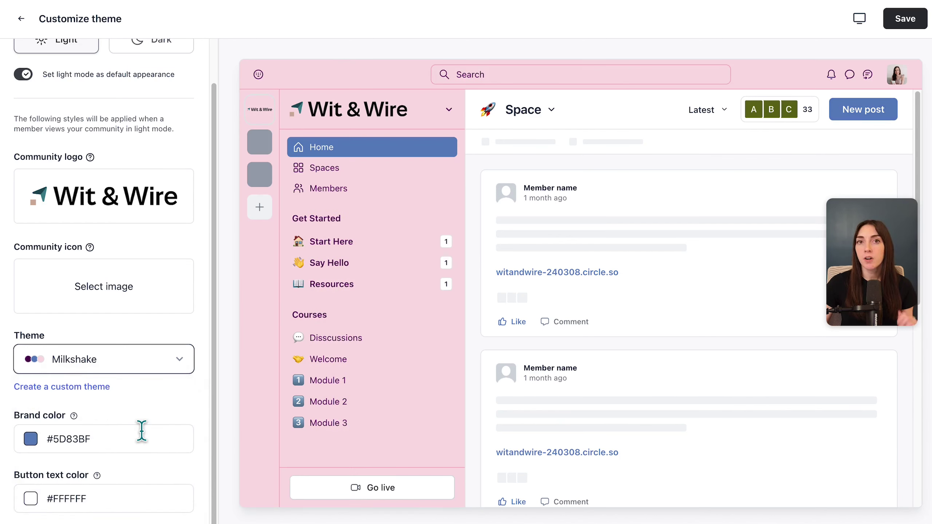
Step: Switch to the Beach City preset theme (brand color #EF9072) and save it
{"action": "left_click", "coordinate": [93, 387]}
{"action": "left_click_drag", "start_coordinate": [215, 262], "coordinate": [209, 398]}
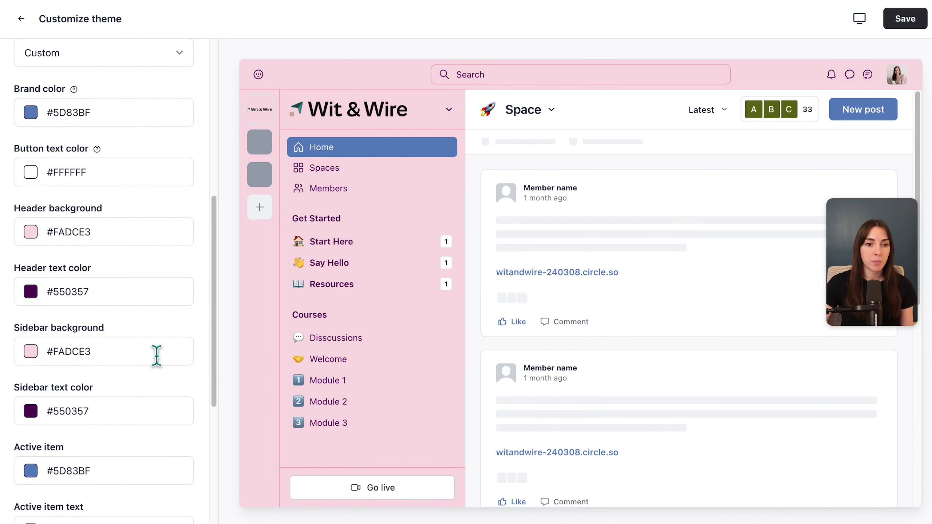
{"action": "left_click_drag", "start_coordinate": [219, 304], "coordinate": [220, 351]}
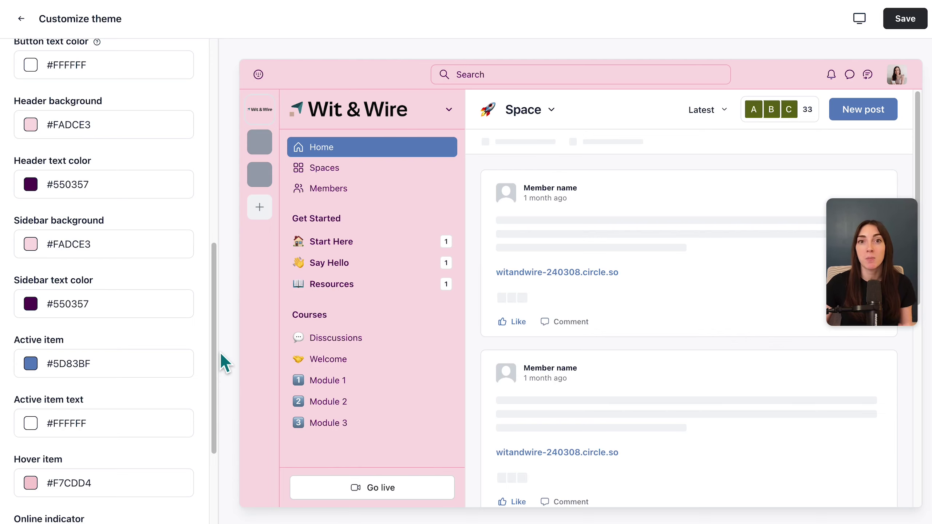
{"action": "left_click_drag", "start_coordinate": [217, 362], "coordinate": [218, 229]}
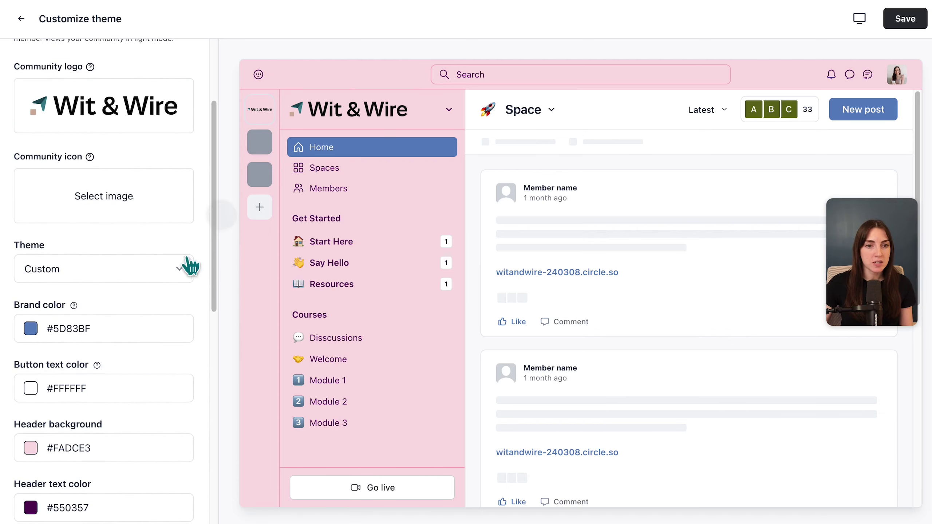
{"action": "left_click", "coordinate": [184, 269]}
{"action": "left_click", "coordinate": [167, 325]}
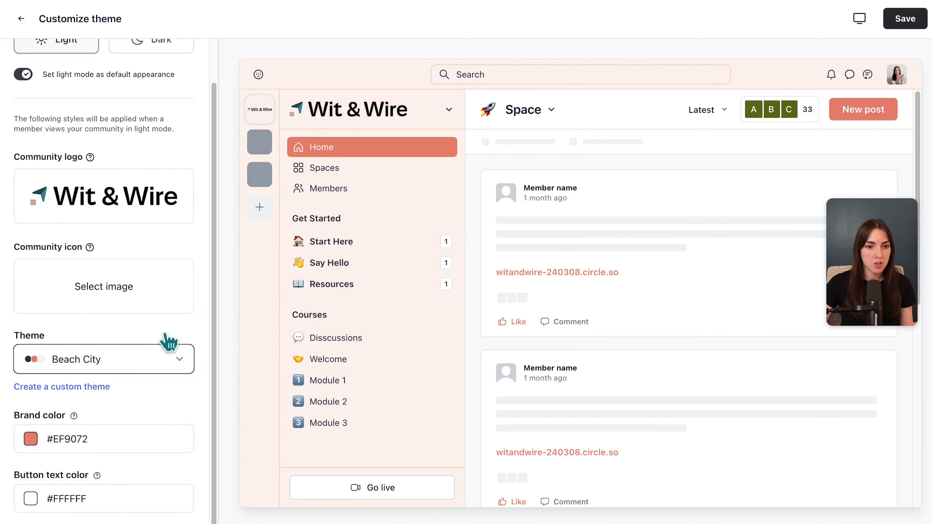
{"action": "left_click", "coordinate": [901, 17]}
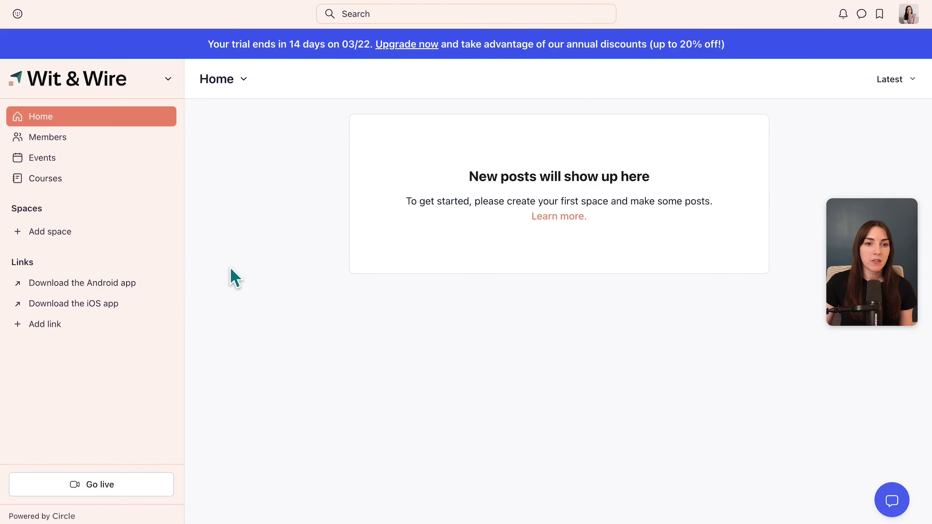
Step: Add a space group named 'Welcome' under Spaces
{"action": "left_click", "coordinate": [166, 209]}
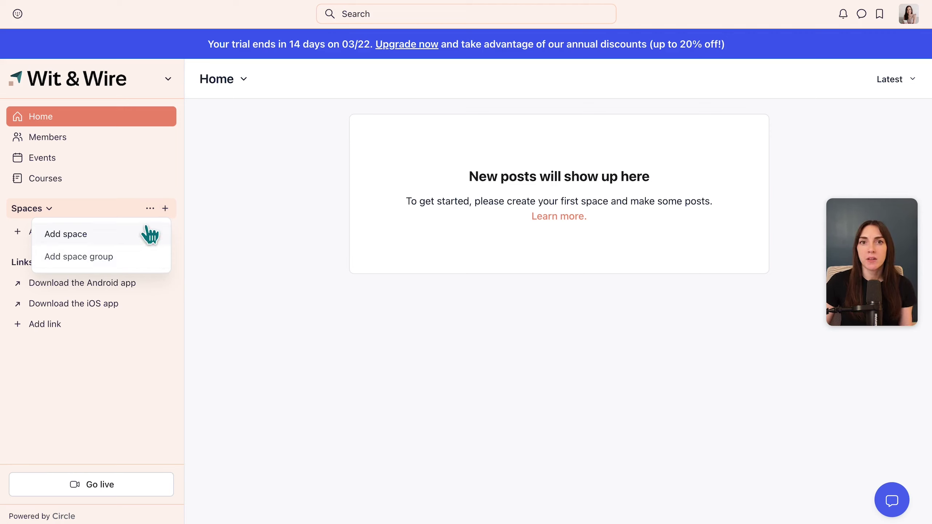
{"action": "left_click", "coordinate": [147, 259]}
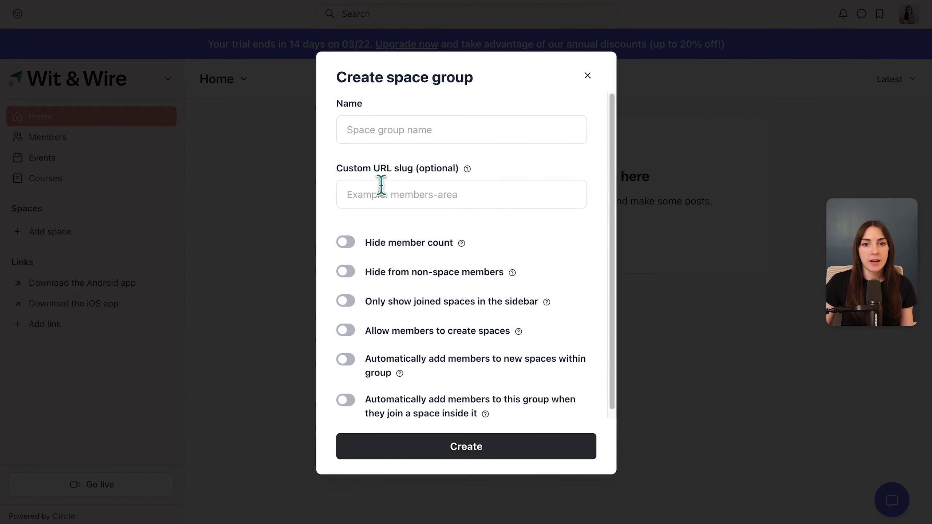
{"action": "left_click", "coordinate": [388, 130]}
{"action": "type", "text": "Welc"}
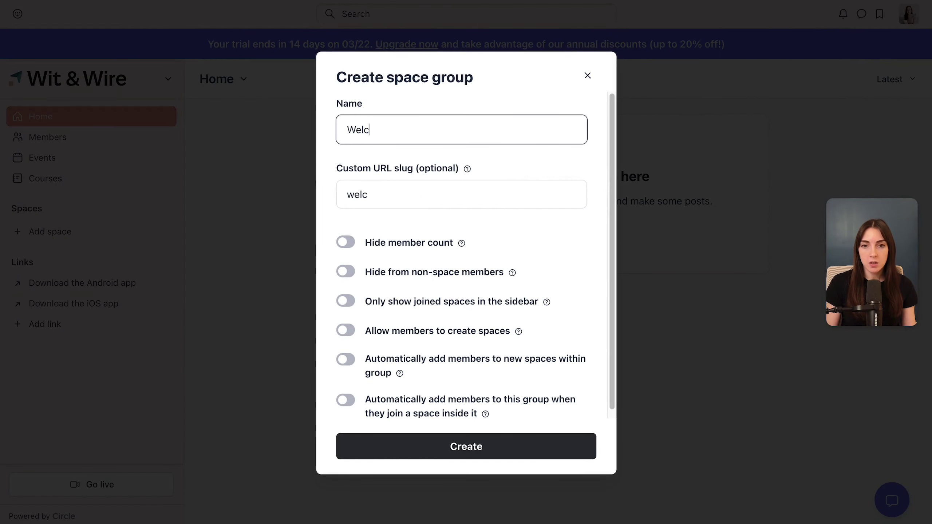
{"action": "type", "text": "ome"}
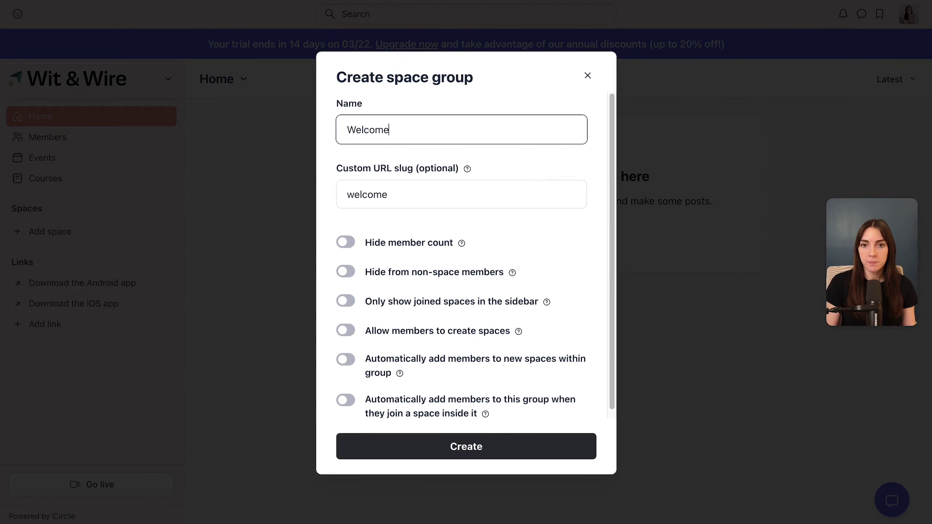
{"action": "left_click", "coordinate": [455, 449]}
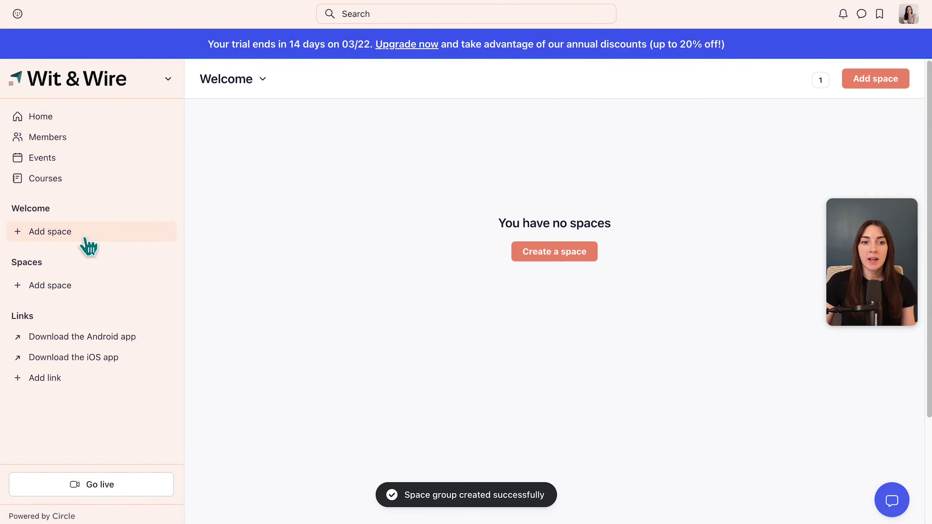
{"action": "mouse_move", "coordinate": [60, 200]}
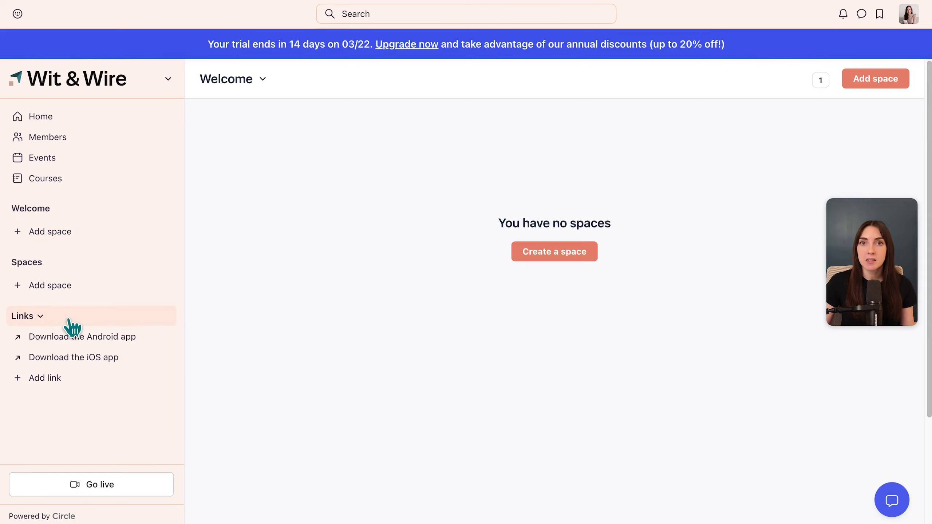
{"action": "left_click", "coordinate": [53, 378]}
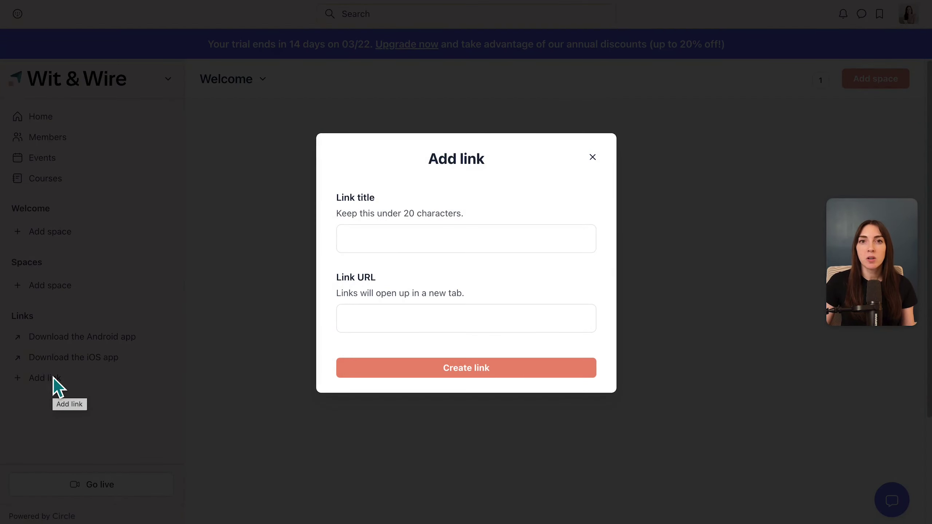
{"action": "left_click", "coordinate": [366, 238]}
{"action": "type", "text": "Contact us"}
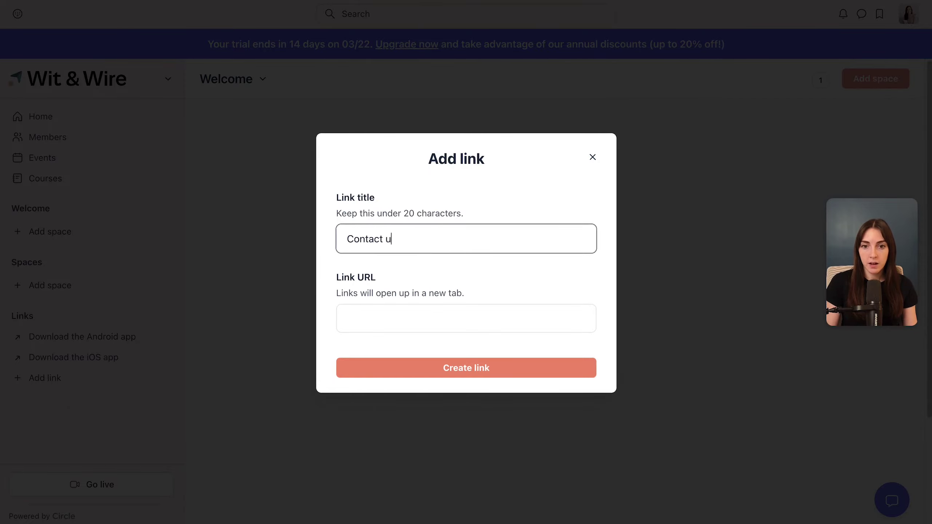
{"action": "key", "text": "Tab"}
{"action": "type", "text": "https://witandwi"}
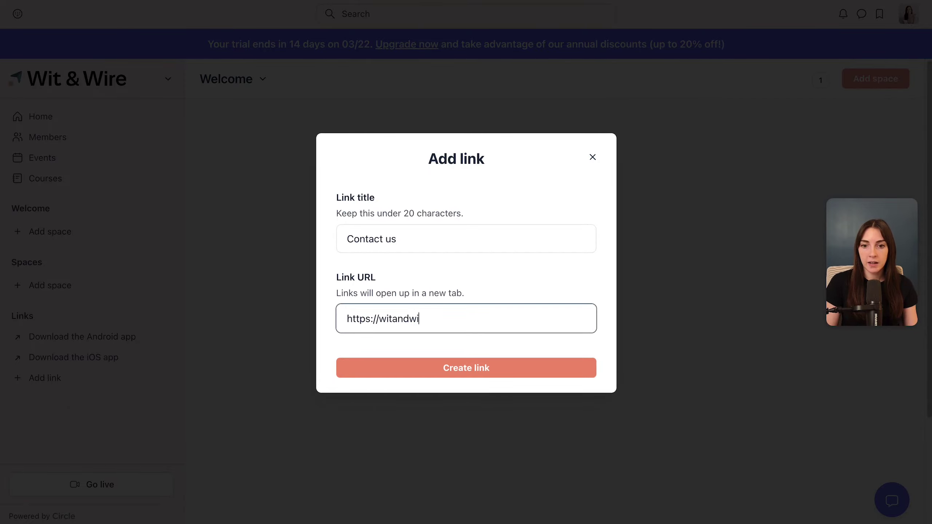
{"action": "type", "text": "re.com/contact"}
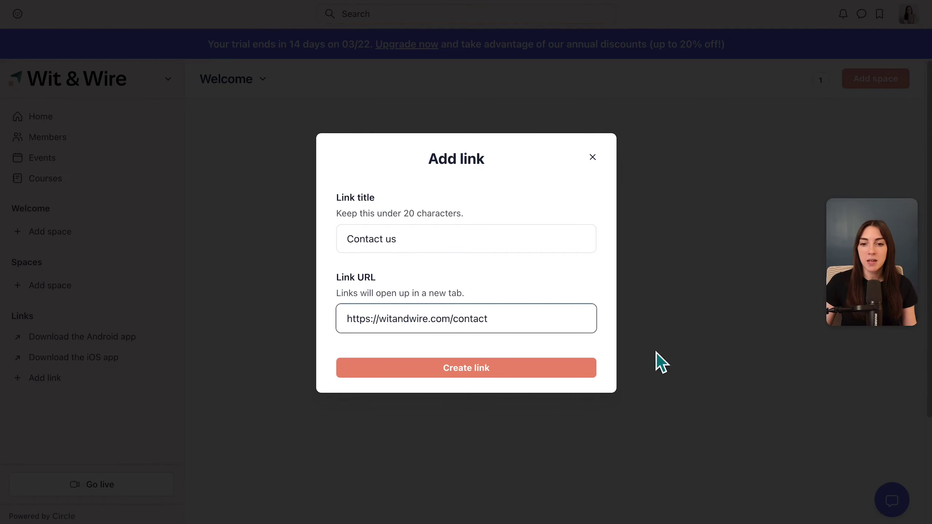
{"action": "left_click", "coordinate": [558, 371]}
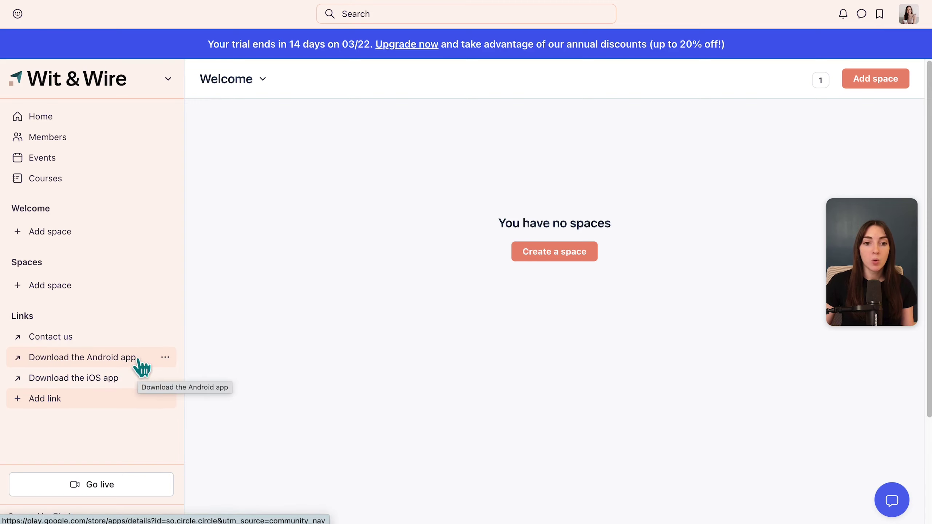
{"action": "left_click", "coordinate": [166, 358]}
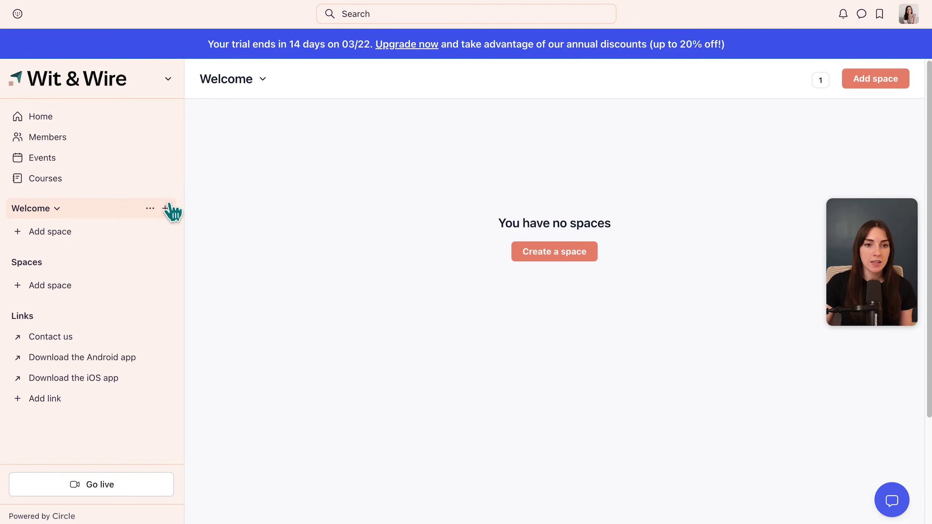
{"action": "left_click", "coordinate": [166, 208]}
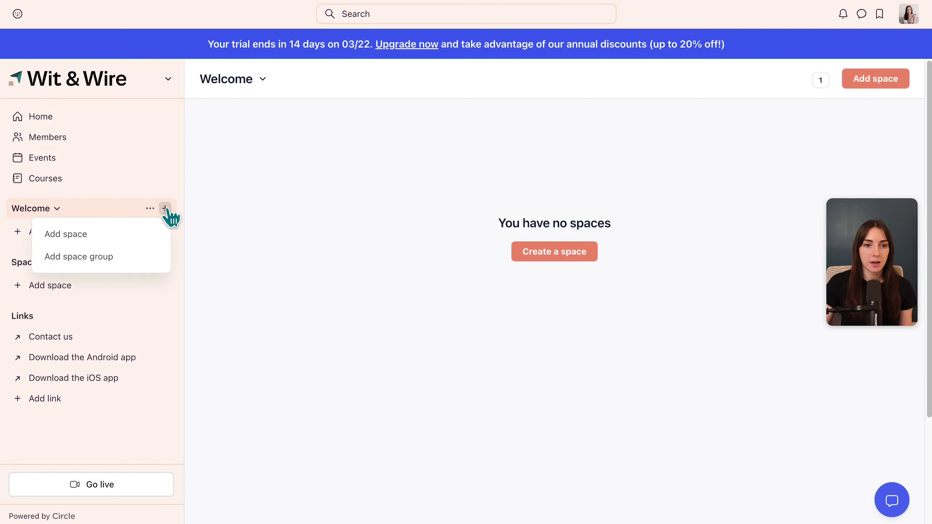
{"action": "left_click", "coordinate": [157, 240]}
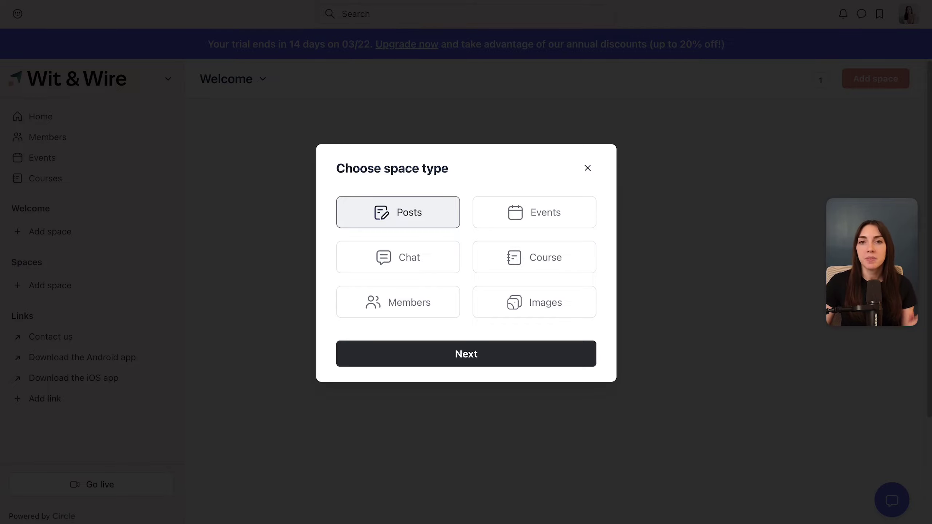
{"action": "left_click", "coordinate": [573, 222]}
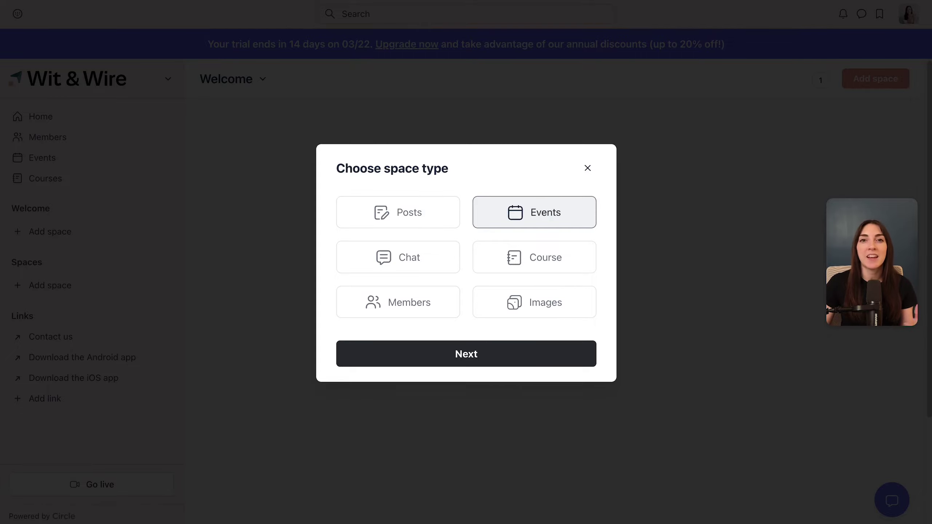
{"action": "left_click", "coordinate": [448, 268]}
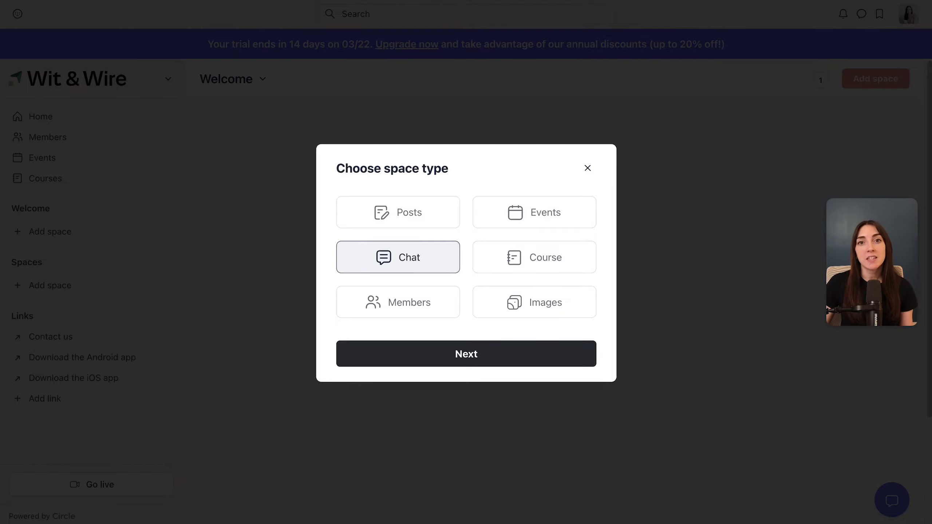
{"action": "left_click", "coordinate": [572, 264]}
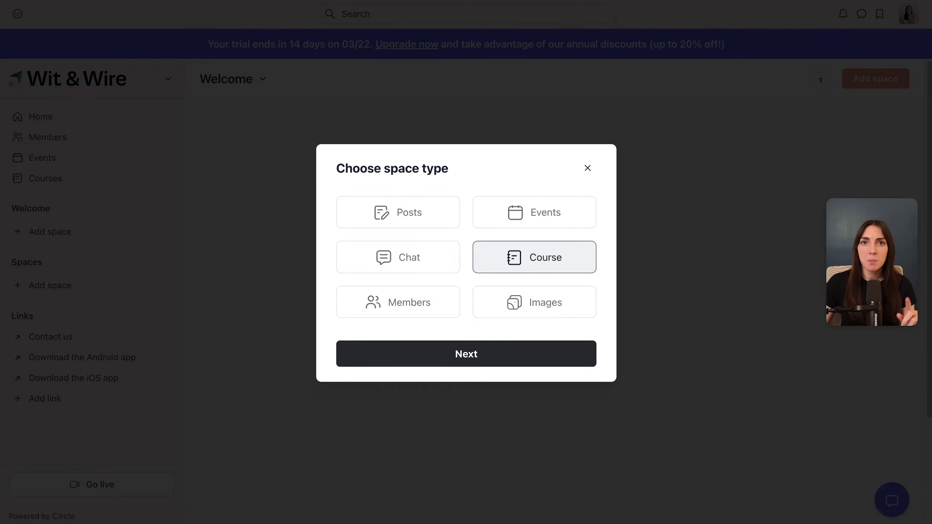
{"action": "left_click", "coordinate": [445, 306]}
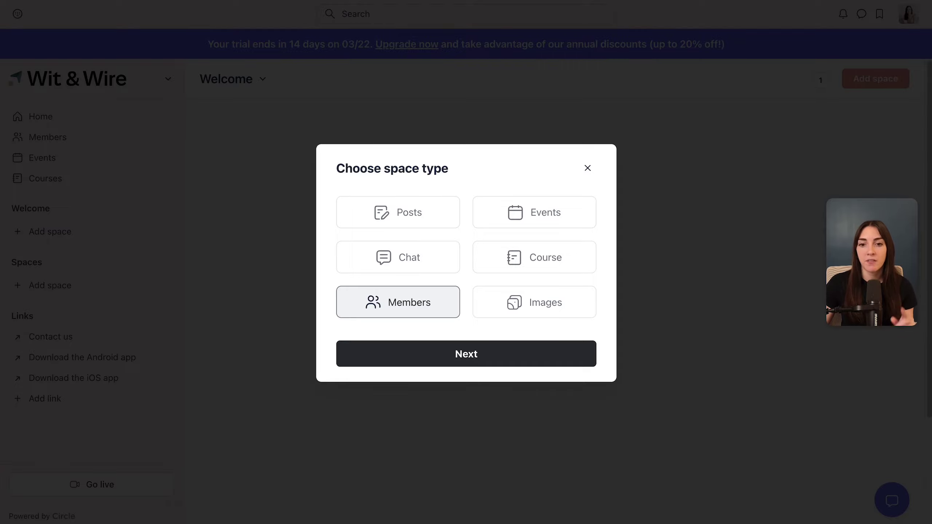
{"action": "left_click", "coordinate": [579, 293]}
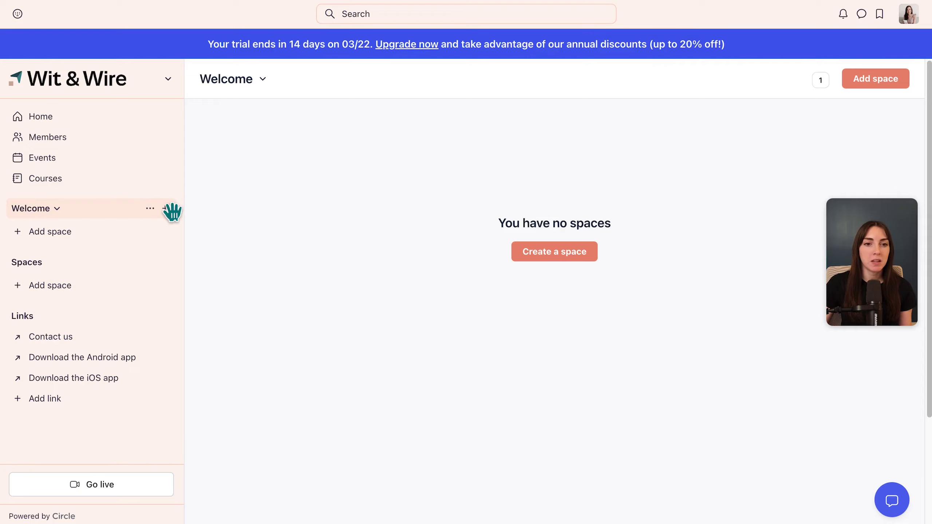
Step: Start a new Posts space in the Welcome group named 'Introductions'
{"action": "left_click", "coordinate": [166, 210]}
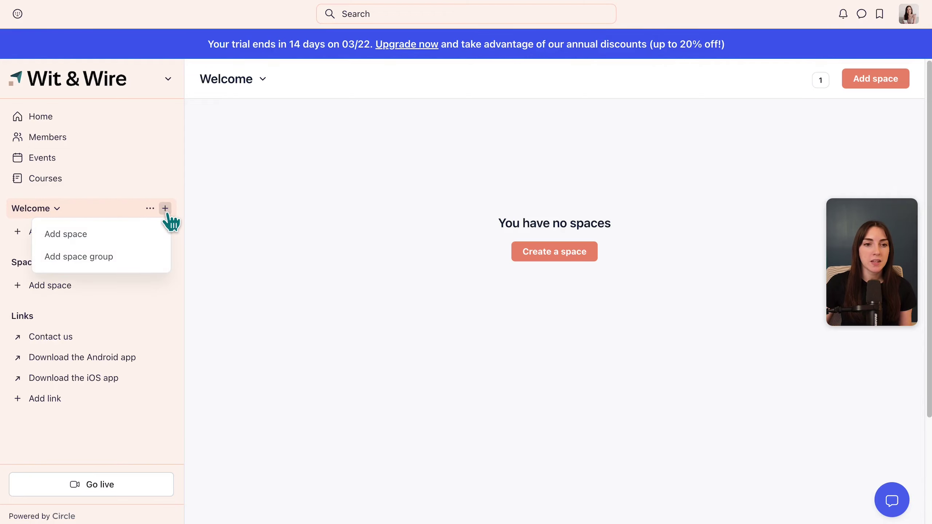
{"action": "left_click", "coordinate": [162, 234]}
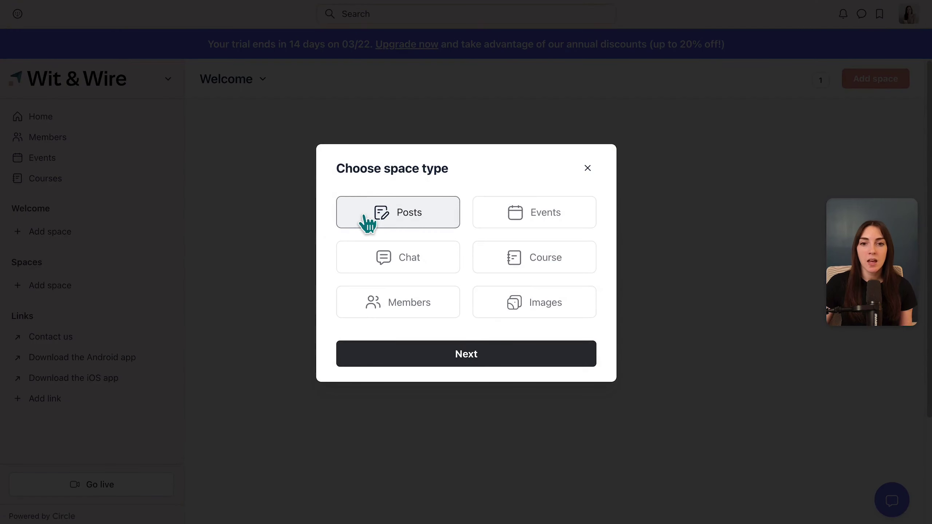
{"action": "left_click", "coordinate": [512, 358]}
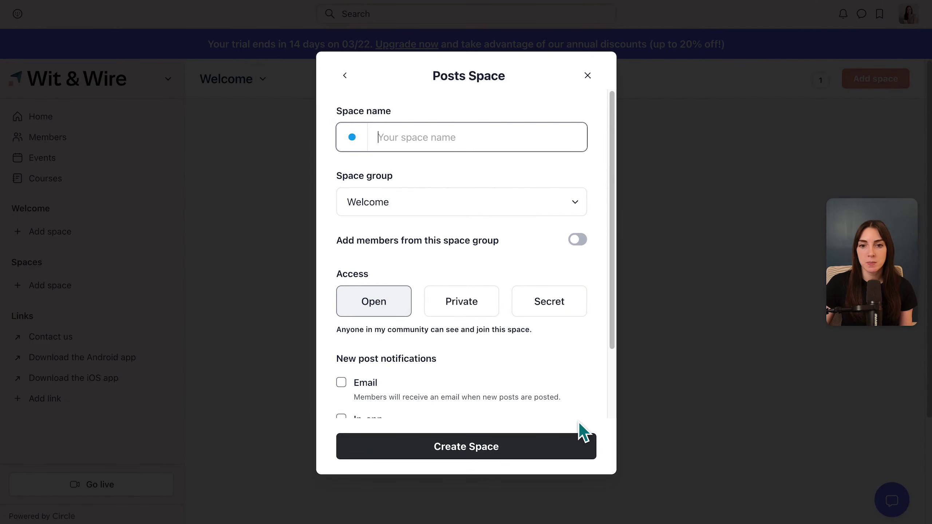
{"action": "type", "text": "Introduc"}
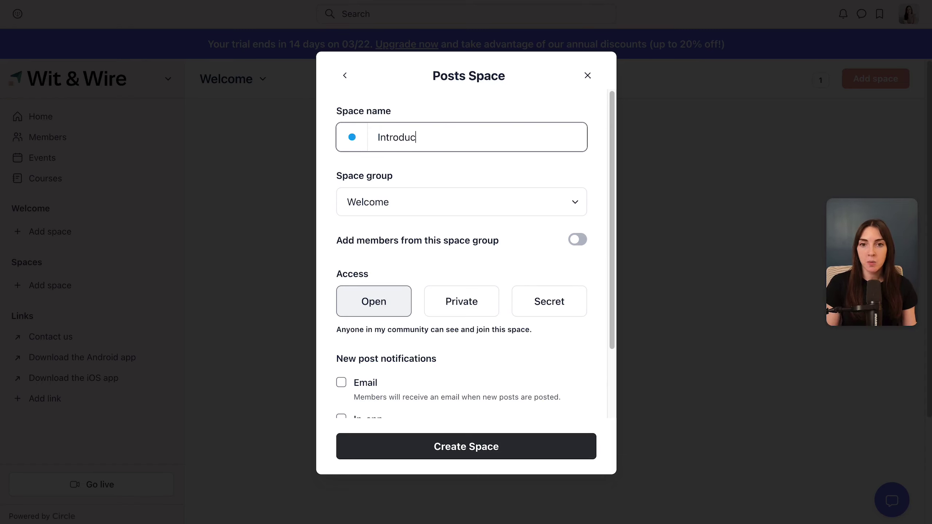
{"action": "type", "text": "tions"}
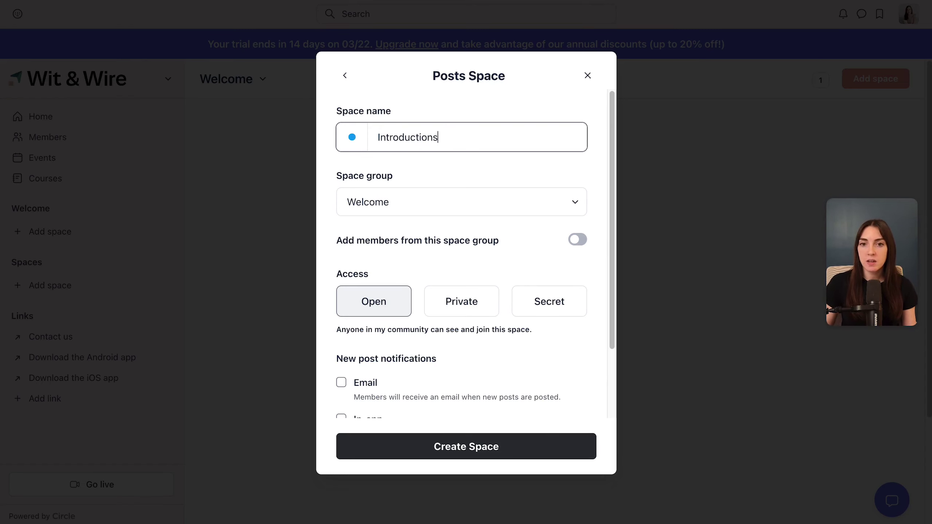
Step: Give the Introductions space the waving-hand emoji as its icon
{"action": "left_click", "coordinate": [352, 139]}
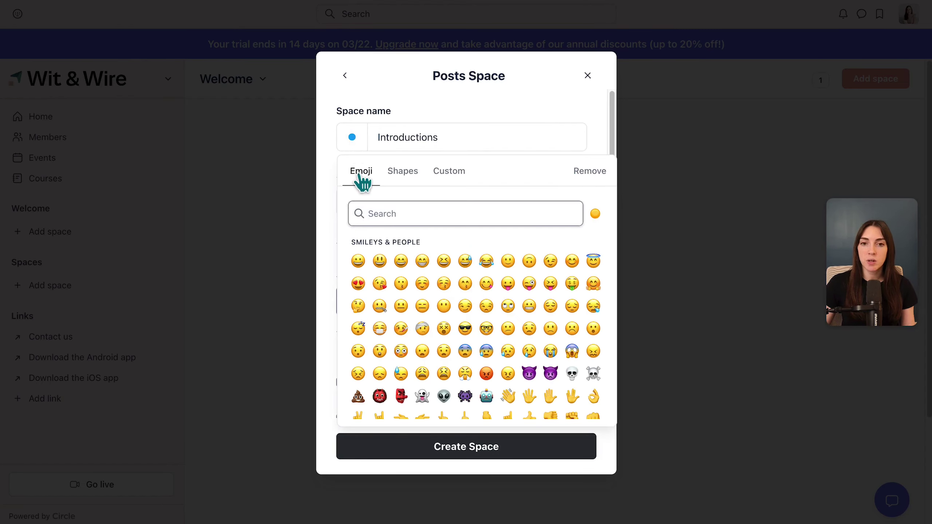
{"action": "left_click", "coordinate": [400, 170]}
{"action": "scroll", "coordinate": [536, 301], "scroll_direction": "down", "scroll_amount": 2}
{"action": "scroll", "coordinate": [528, 305], "scroll_direction": "down", "scroll_amount": 2}
{"action": "scroll", "coordinate": [530, 305], "scroll_direction": "up", "scroll_amount": 5}
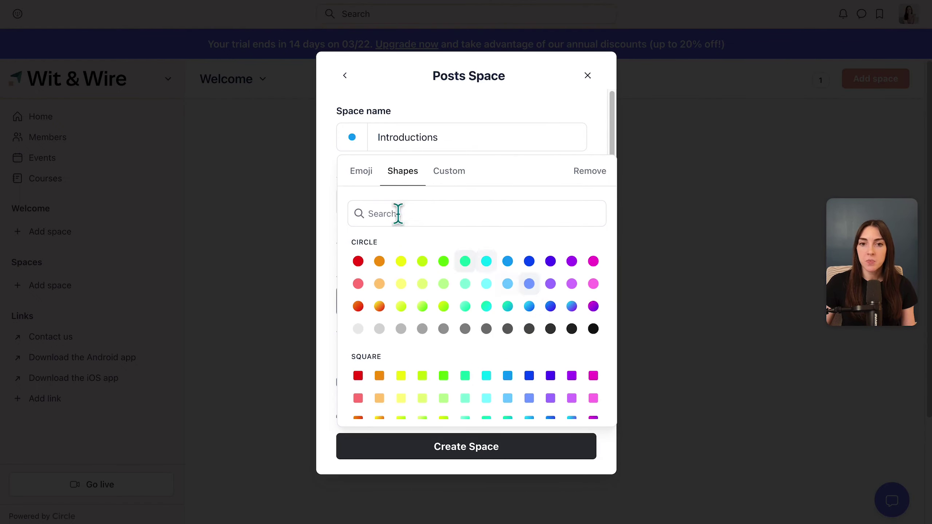
{"action": "left_click", "coordinate": [362, 173]}
{"action": "left_click", "coordinate": [389, 211]}
{"action": "type", "text": "wave"}
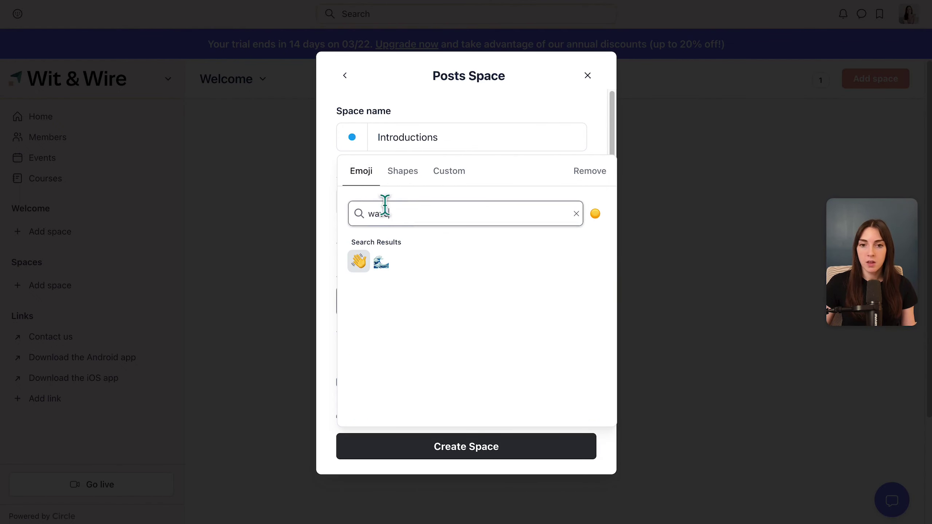
{"action": "left_click", "coordinate": [358, 263]}
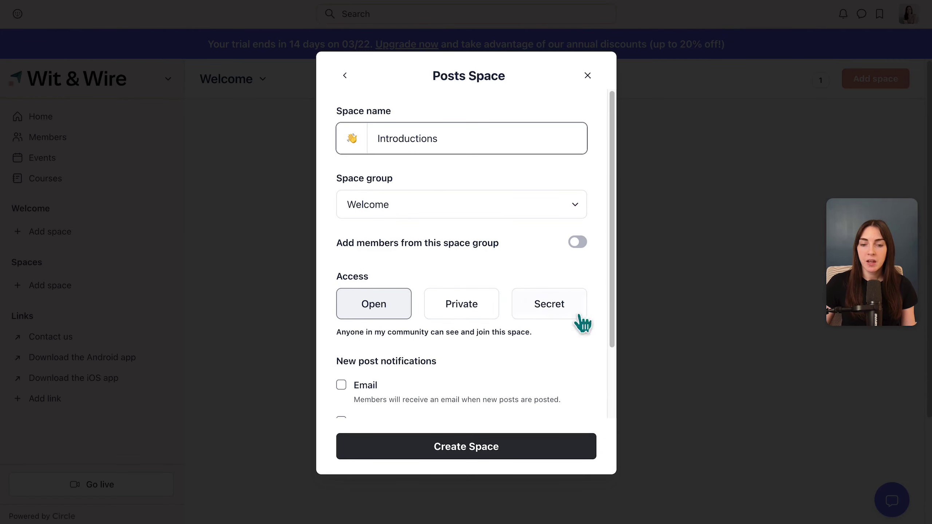
Step: Keep the space's access set to Open and create the Introductions space
{"action": "scroll", "coordinate": [574, 341], "scroll_direction": "down", "scroll_amount": 3}
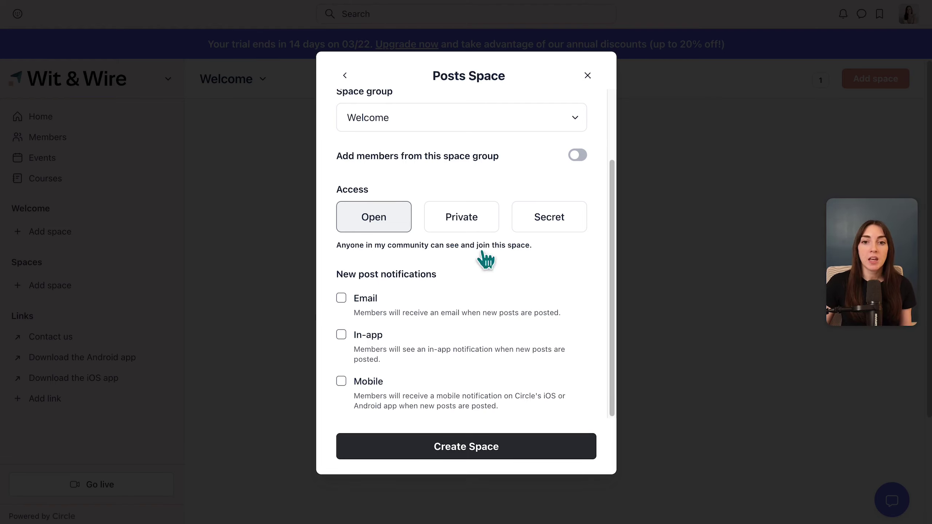
{"action": "left_click", "coordinate": [462, 217]}
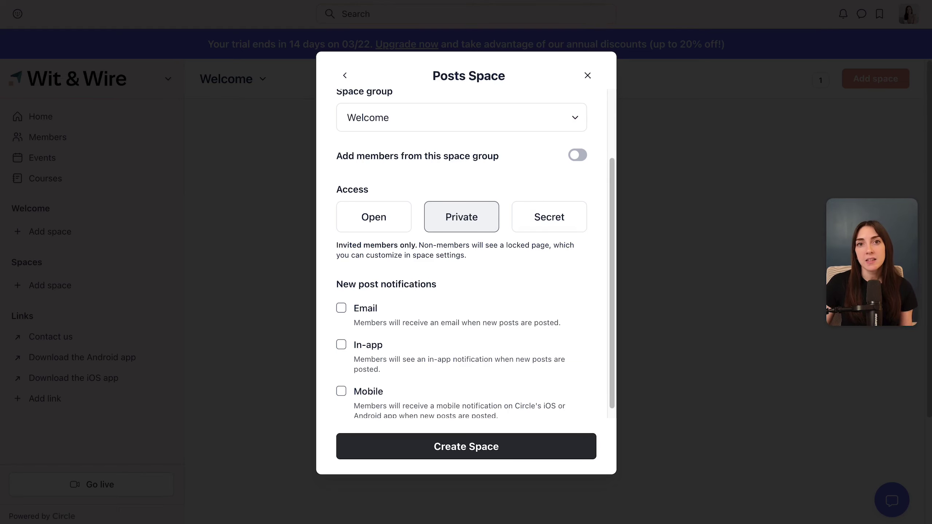
{"action": "left_click", "coordinate": [549, 229]}
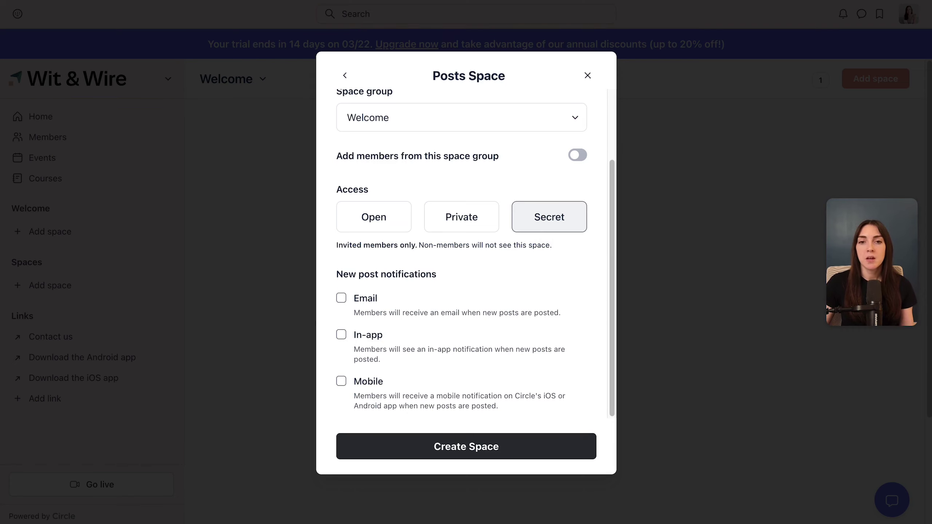
{"action": "scroll", "coordinate": [491, 319], "scroll_direction": "up", "scroll_amount": 3}
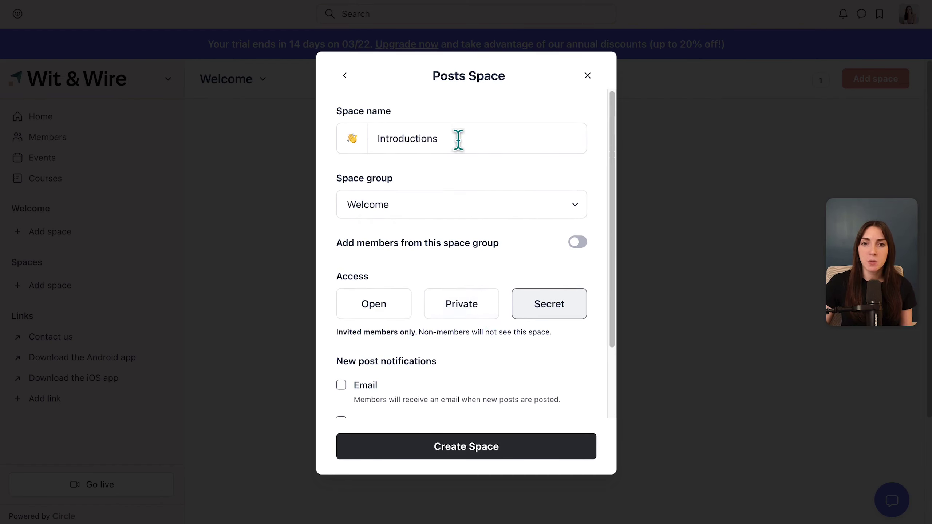
{"action": "left_click", "coordinate": [399, 312]}
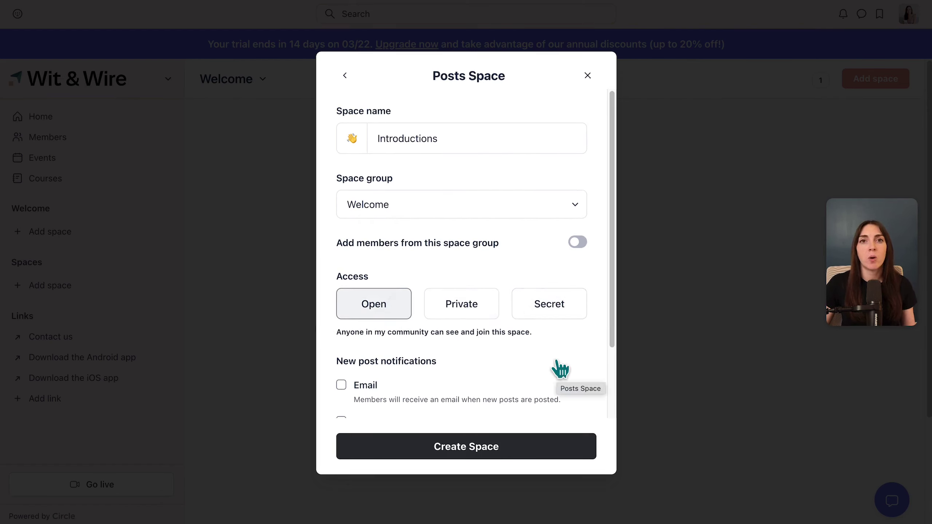
{"action": "scroll", "coordinate": [560, 369], "scroll_direction": "down", "scroll_amount": 3}
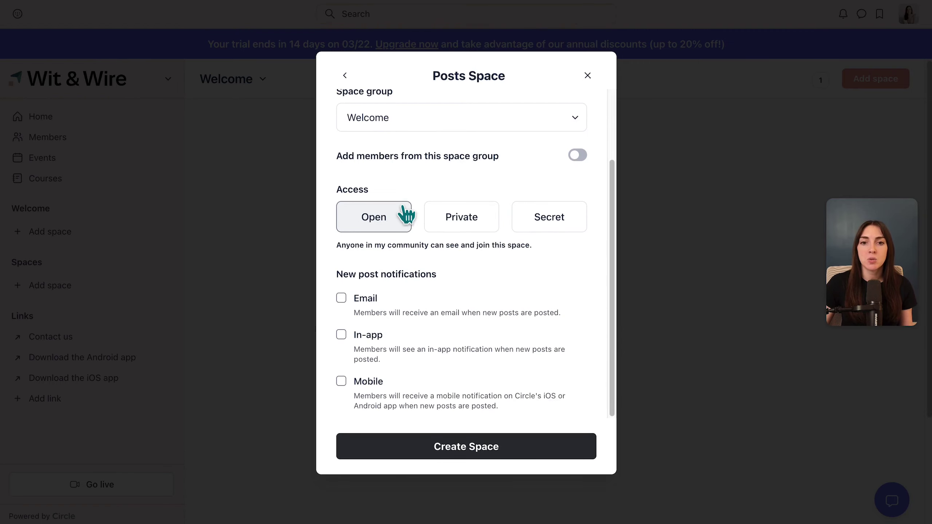
{"action": "left_click", "coordinate": [512, 444]}
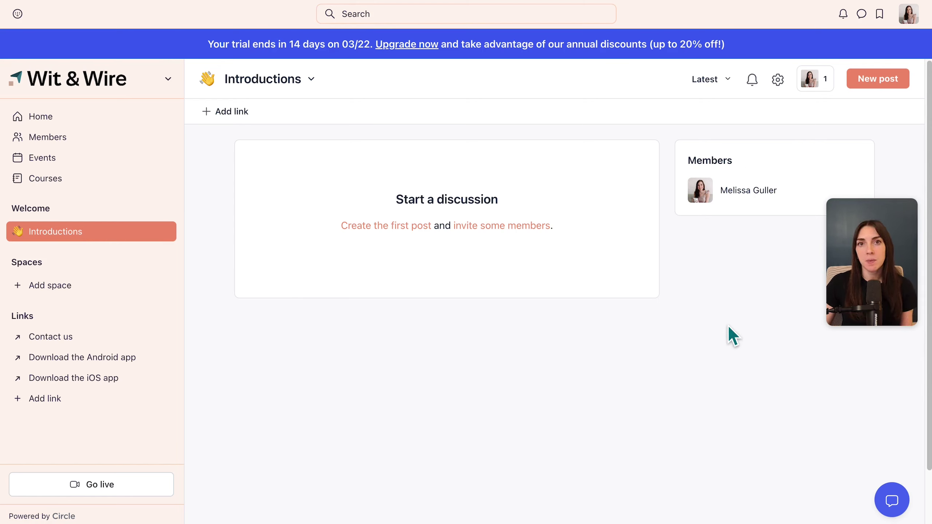
Step: Open the dropdown menu beside the Introductions space title
{"action": "left_click", "coordinate": [312, 80]}
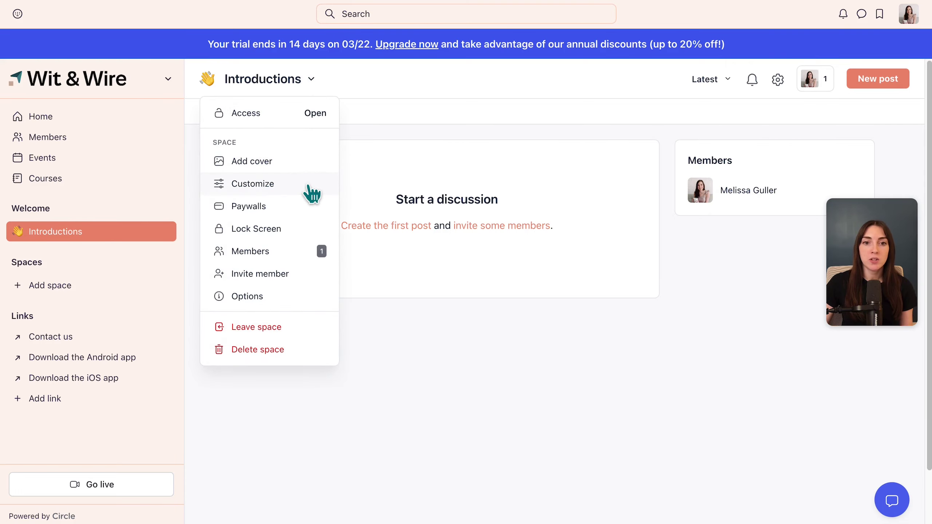
Step: Set an Unsplash mountain-lake photo as the Introductions cover image and save the space settings
{"action": "left_click", "coordinate": [309, 187]}
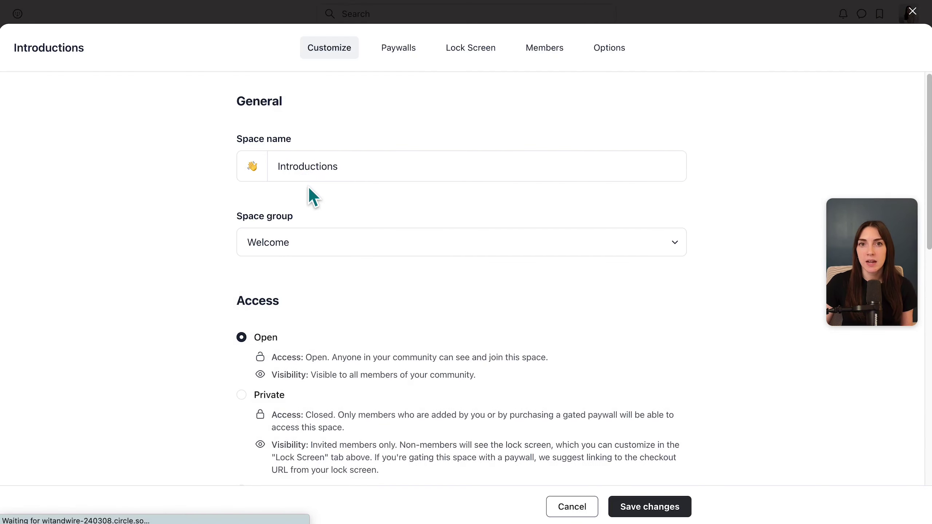
{"action": "scroll", "coordinate": [696, 313], "scroll_direction": "down", "scroll_amount": 9}
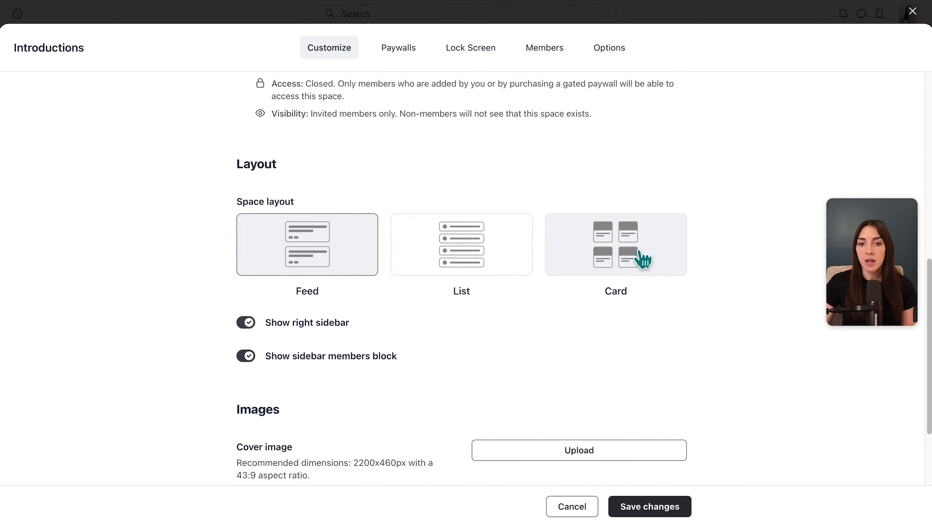
{"action": "scroll", "coordinate": [487, 319], "scroll_direction": "down", "scroll_amount": 3}
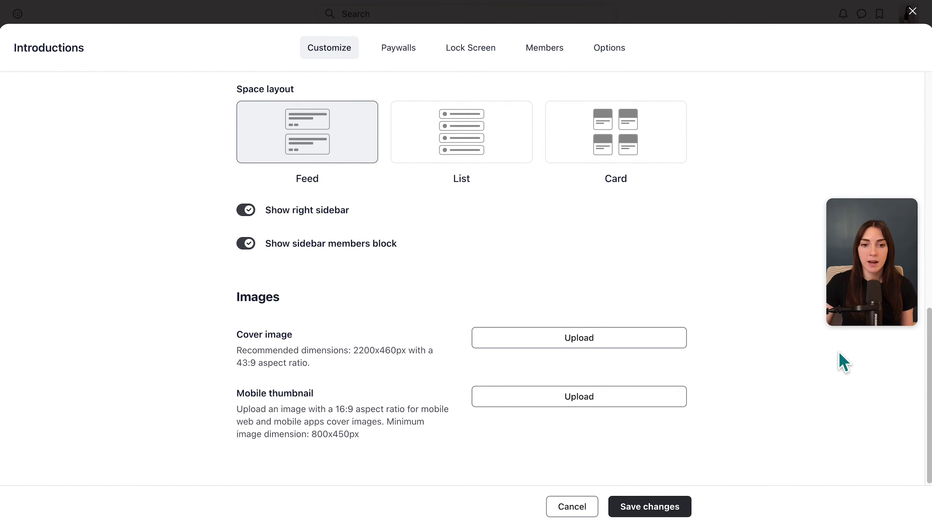
{"action": "left_click", "coordinate": [643, 344]}
{"action": "left_click", "coordinate": [378, 189]}
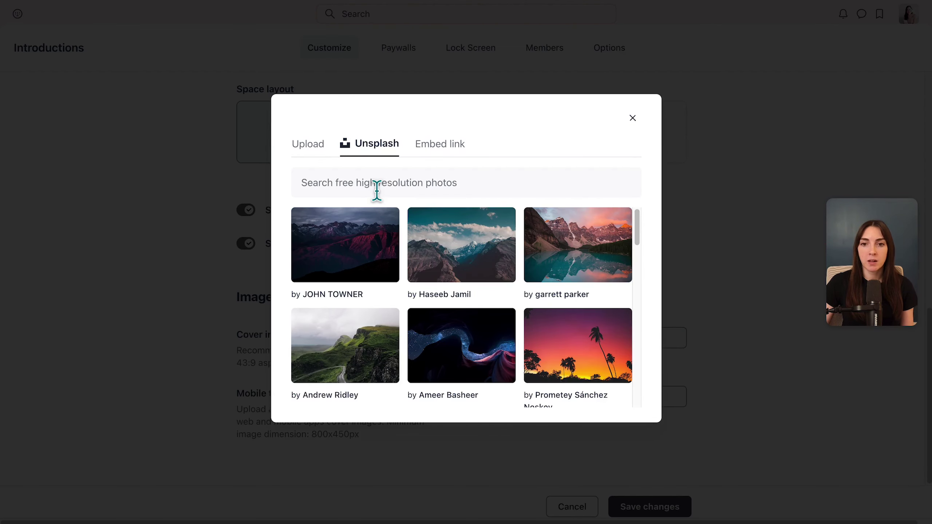
{"action": "left_click", "coordinate": [586, 270]}
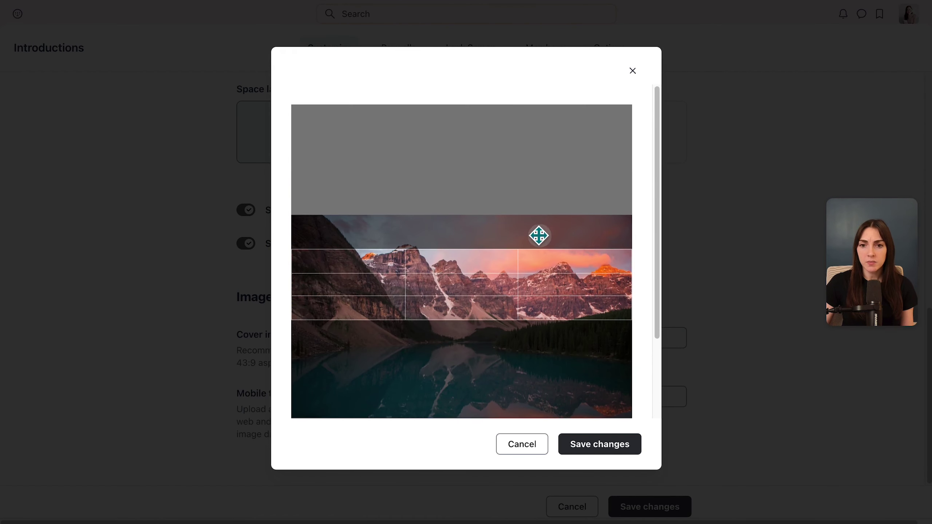
{"action": "left_click", "coordinate": [629, 446]}
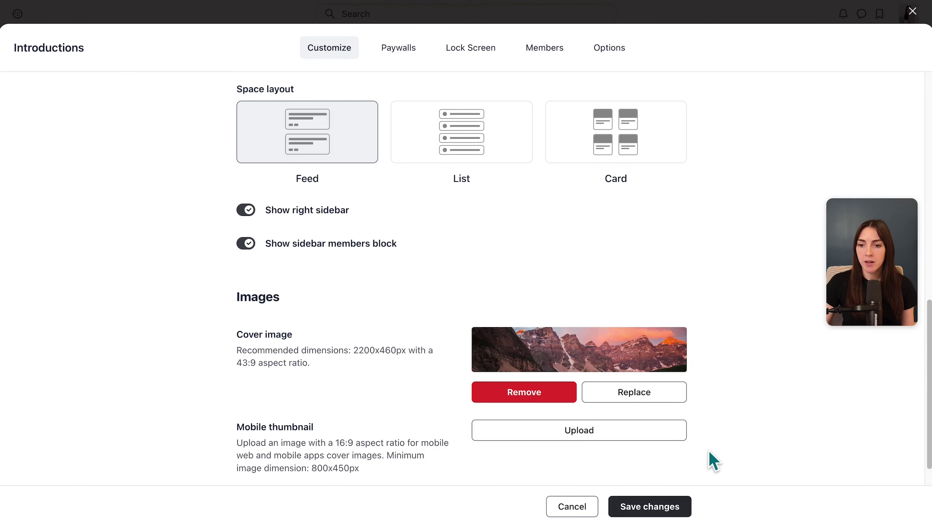
{"action": "left_click", "coordinate": [683, 508]}
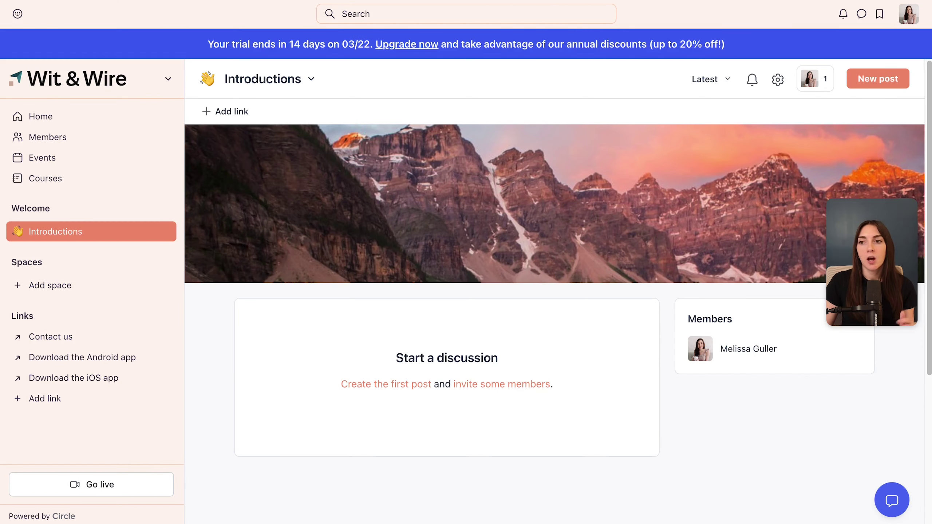
Step: Publish a post titled with a greeting and the author's name, body 'Bio here :)'
{"action": "left_click", "coordinate": [899, 84]}
{"action": "type", "text": "He"}
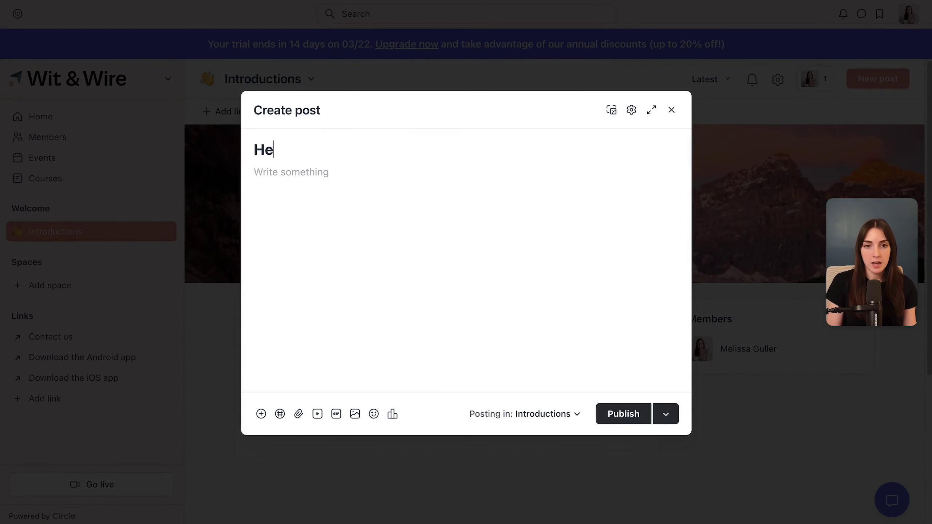
{"action": "type", "text": "y, I'm Melissa!"}
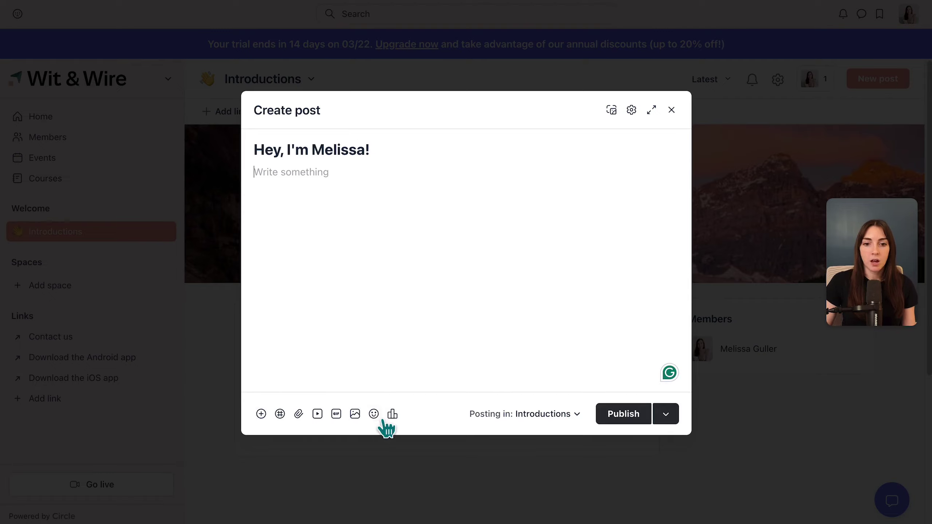
{"action": "type", "text": "/"}
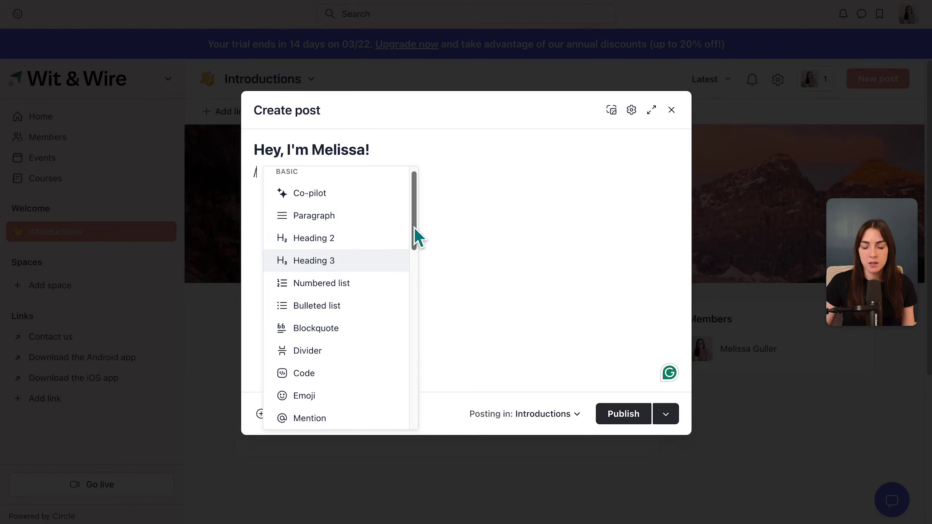
{"action": "scroll", "coordinate": [413, 229], "scroll_direction": "down", "scroll_amount": 5}
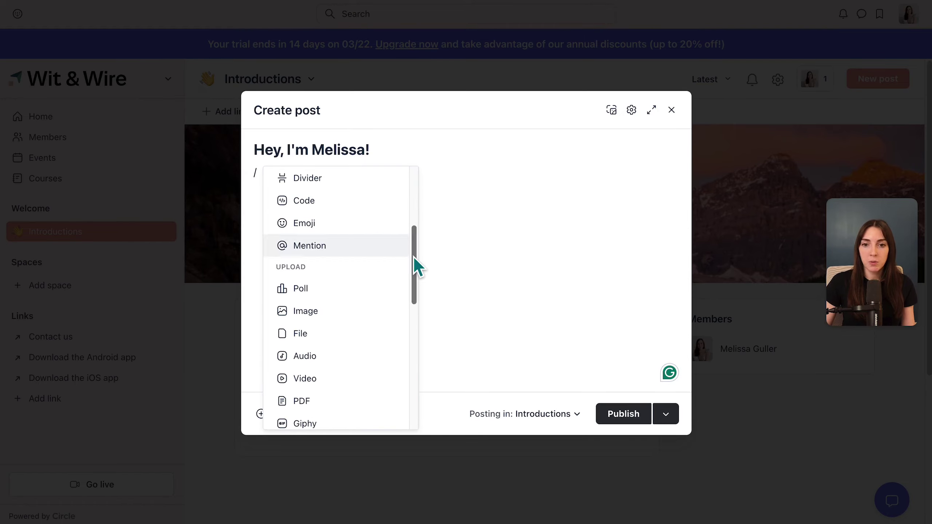
{"action": "left_click_drag", "start_coordinate": [413, 256], "coordinate": [414, 267]}
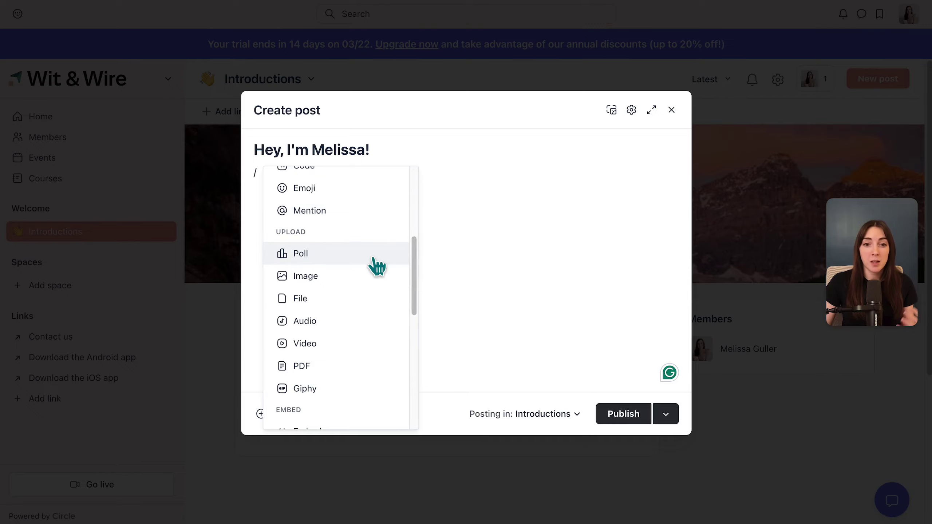
{"action": "mouse_move", "coordinate": [416, 290]}
{"action": "left_mouse_down"}
{"action": "mouse_move", "coordinate": [406, 361]}
{"action": "mouse_move", "coordinate": [425, 281]}
{"action": "left_mouse_up"}
{"action": "left_click", "coordinate": [458, 262]}
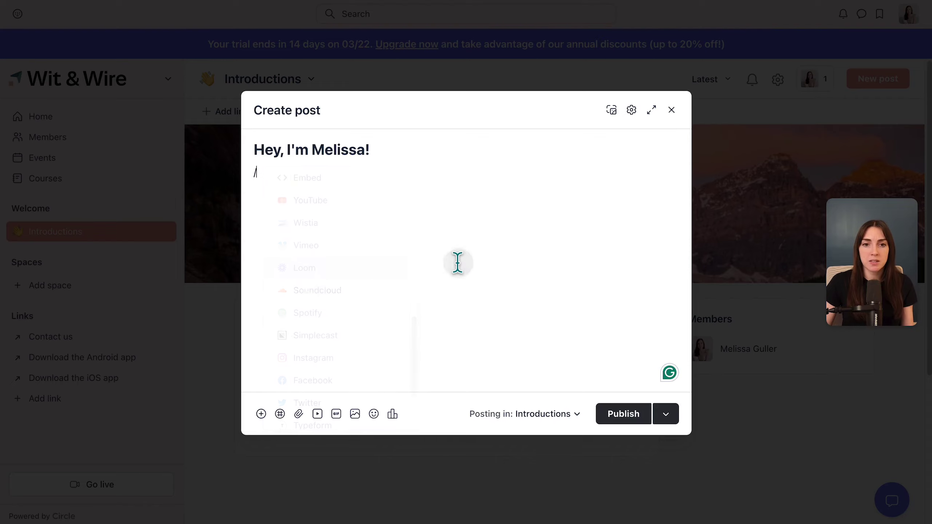
{"action": "key", "text": "BackSpace"}
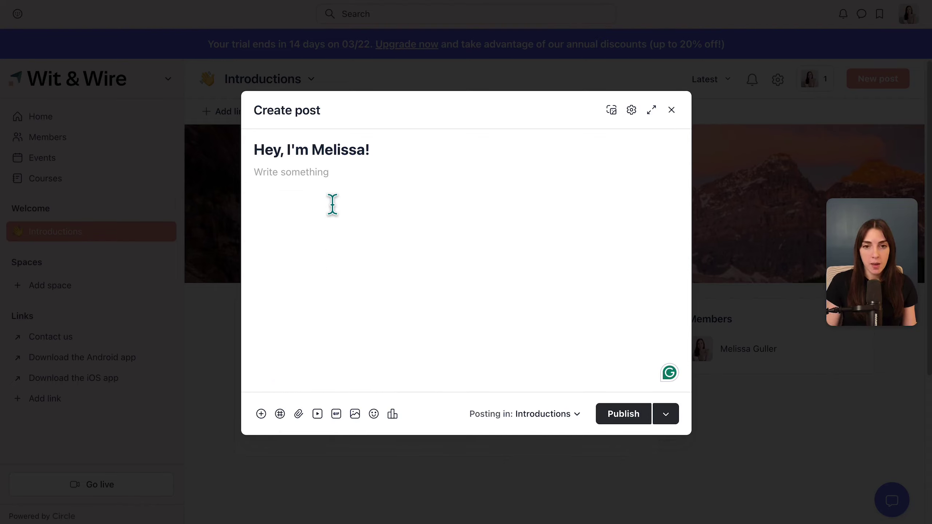
{"action": "type", "text": "Bio here :)"}
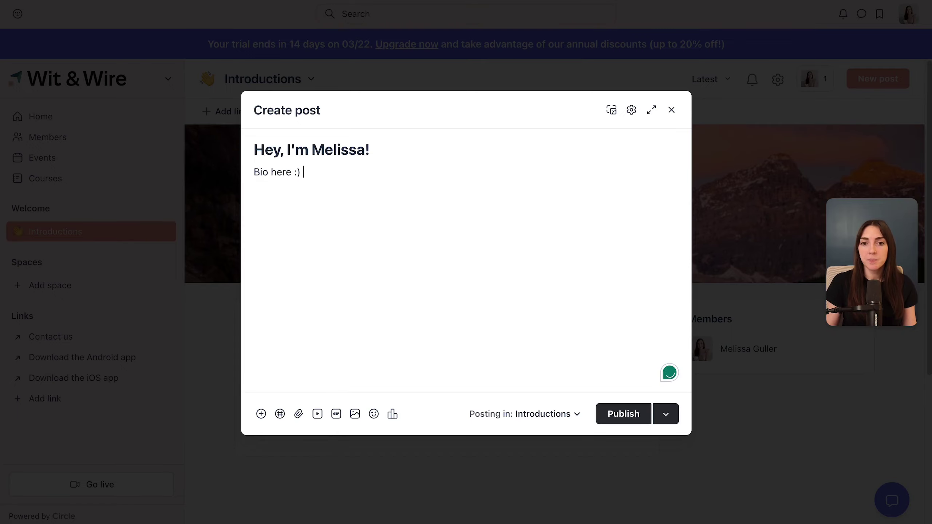
{"action": "left_click", "coordinate": [619, 418]}
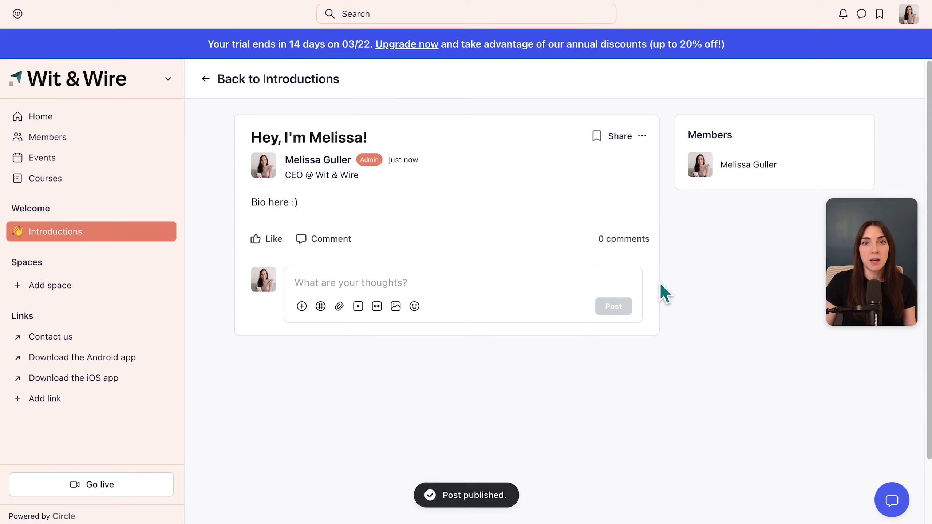
Step: Return to the Introductions feed, like the introduction post and open its comment box
{"action": "left_click", "coordinate": [279, 79]}
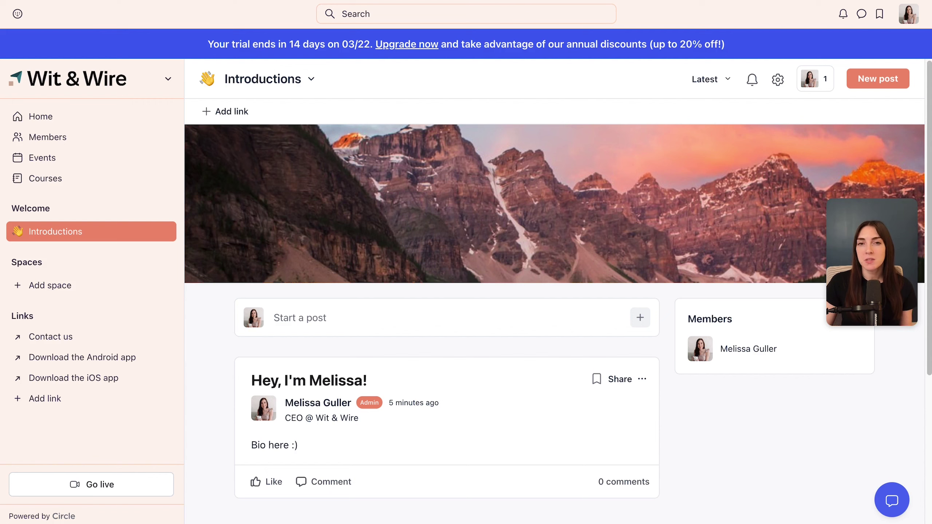
{"action": "left_click", "coordinate": [273, 483]}
{"action": "left_click", "coordinate": [330, 513]}
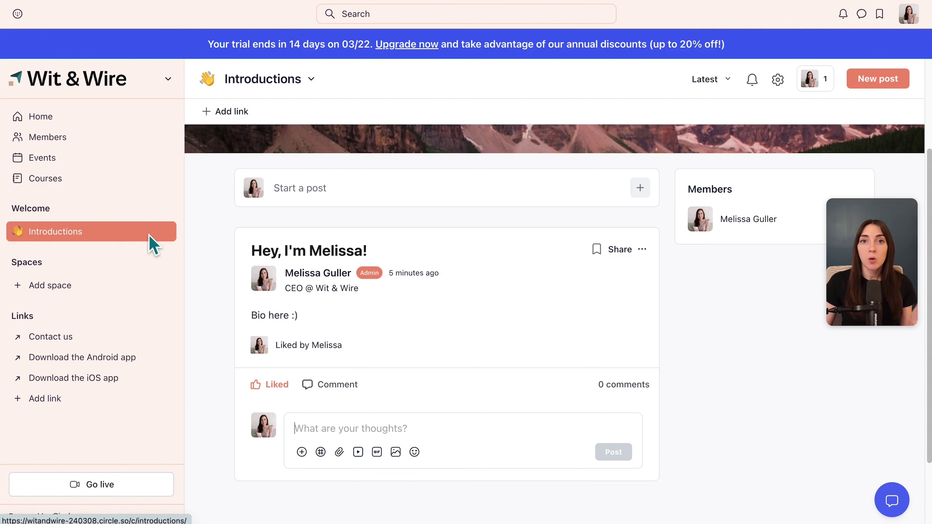
{"action": "scroll", "coordinate": [734, 363], "scroll_direction": "up", "scroll_amount": 3}
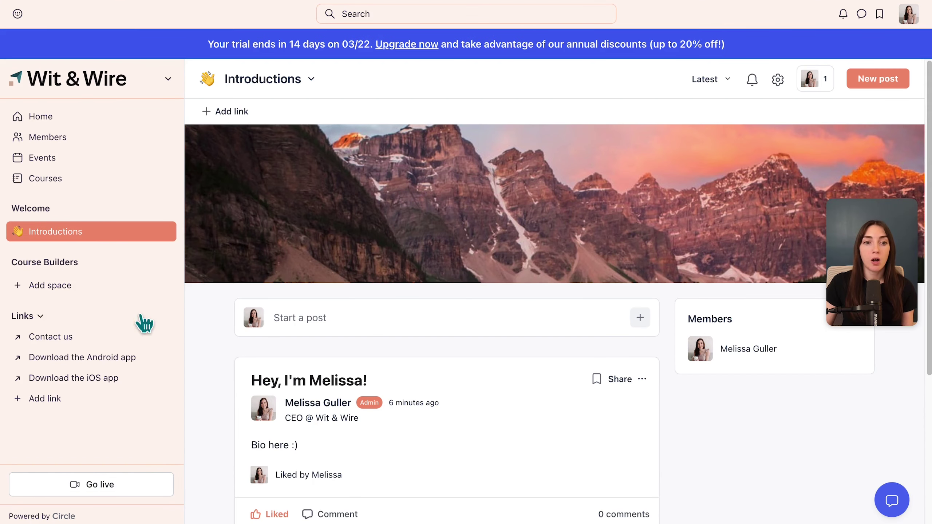
Step: Start a new Events space in the Course Builders group named Group Coaching
{"action": "mouse_move", "coordinate": [109, 267]}
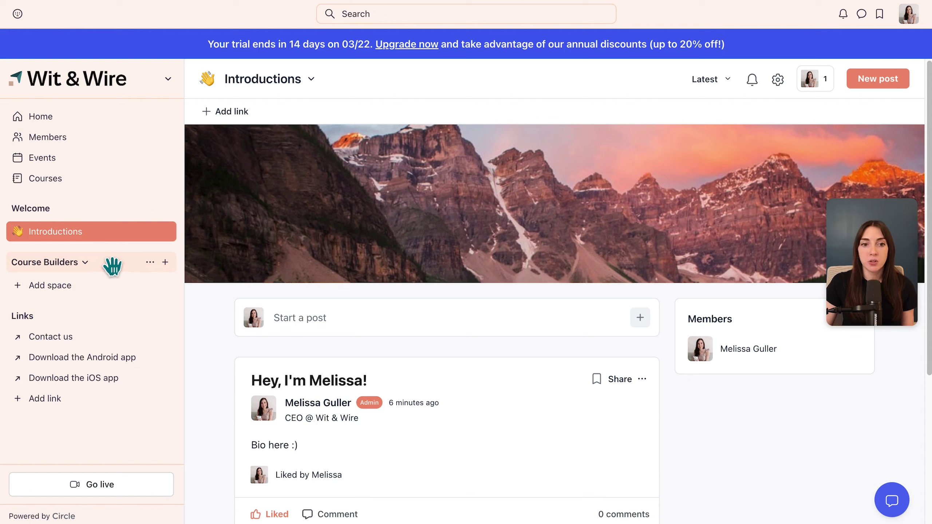
{"action": "left_click", "coordinate": [166, 263]}
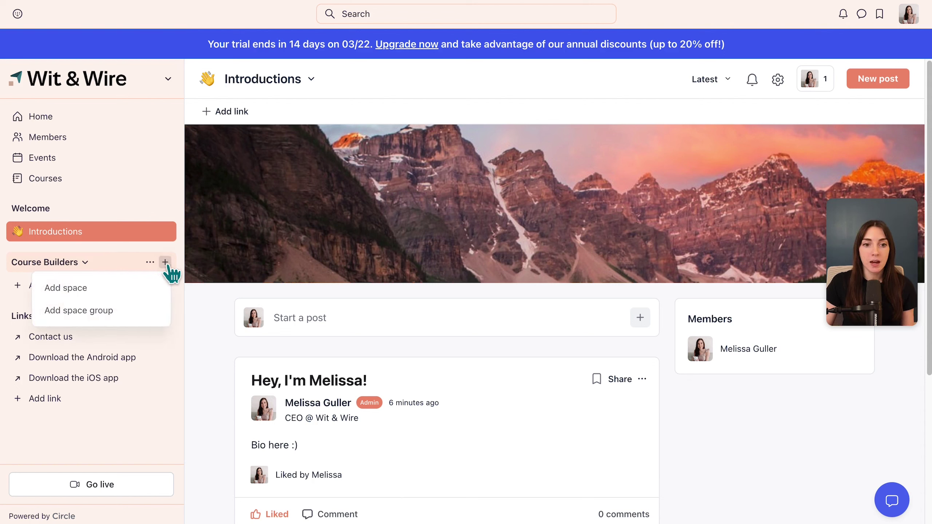
{"action": "left_click", "coordinate": [154, 286]}
{"action": "left_click", "coordinate": [553, 206]}
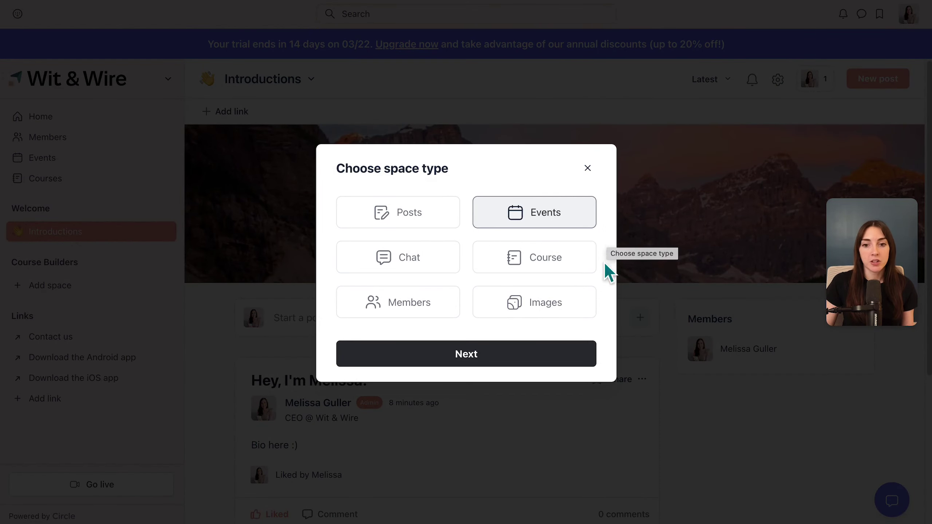
{"action": "left_click", "coordinate": [551, 363]}
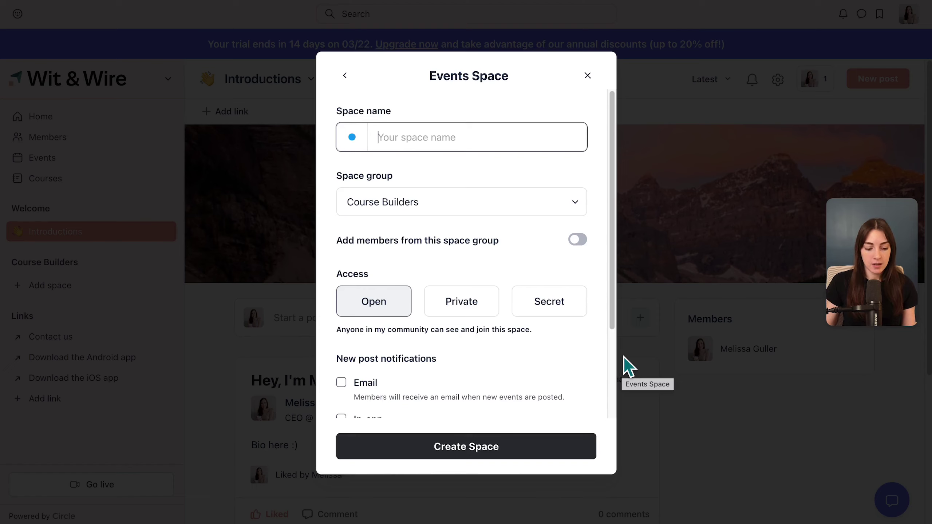
{"action": "type", "text": "Group Coaching"}
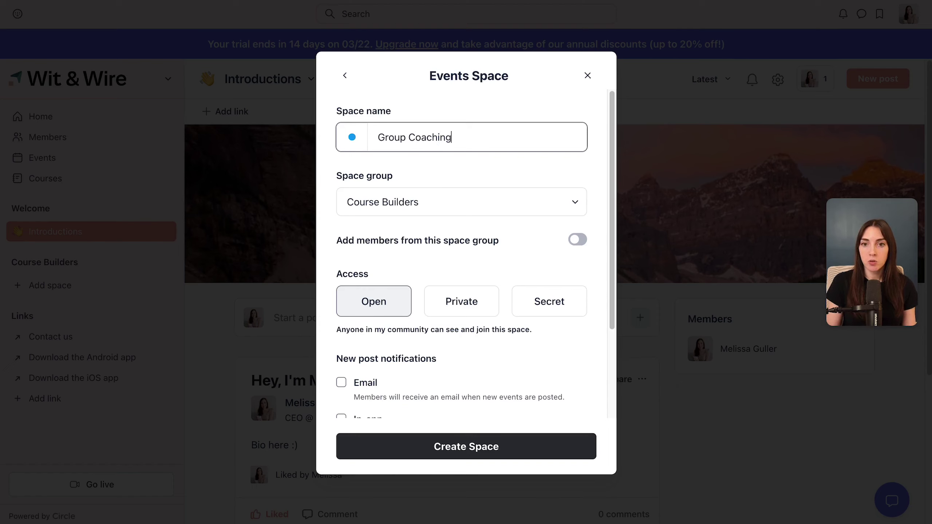
Step: Give the space a calendar emoji icon, make it Secret, and create it
{"action": "left_click", "coordinate": [352, 137]}
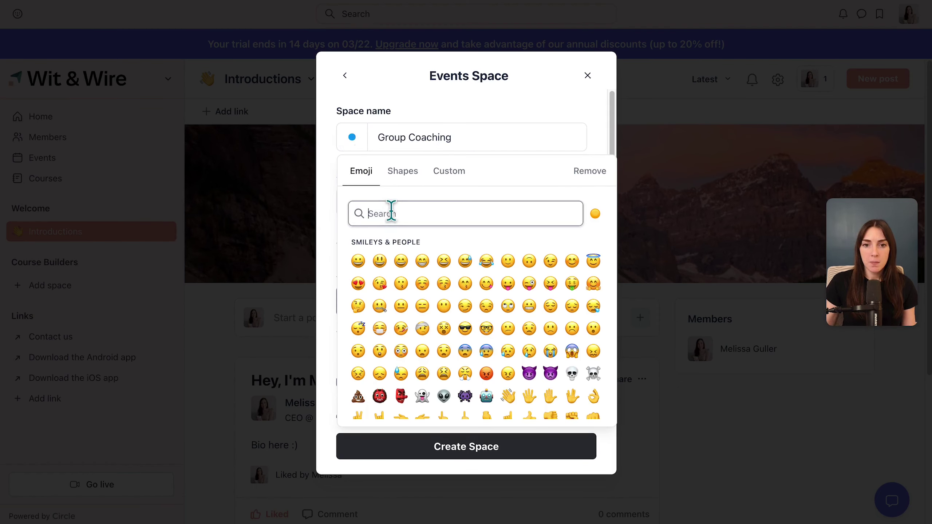
{"action": "type", "text": "cale"}
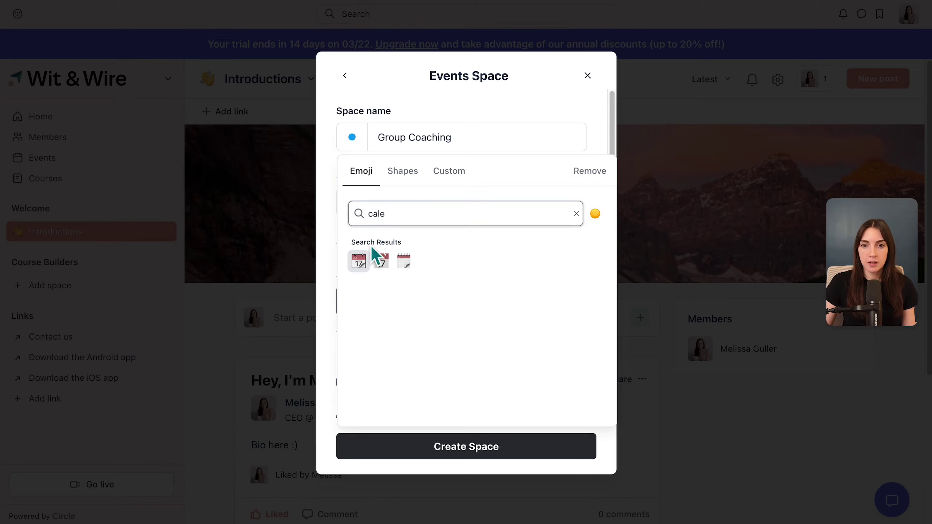
{"action": "left_click", "coordinate": [363, 264]}
{"action": "scroll", "coordinate": [539, 239], "scroll_direction": "down", "scroll_amount": 3}
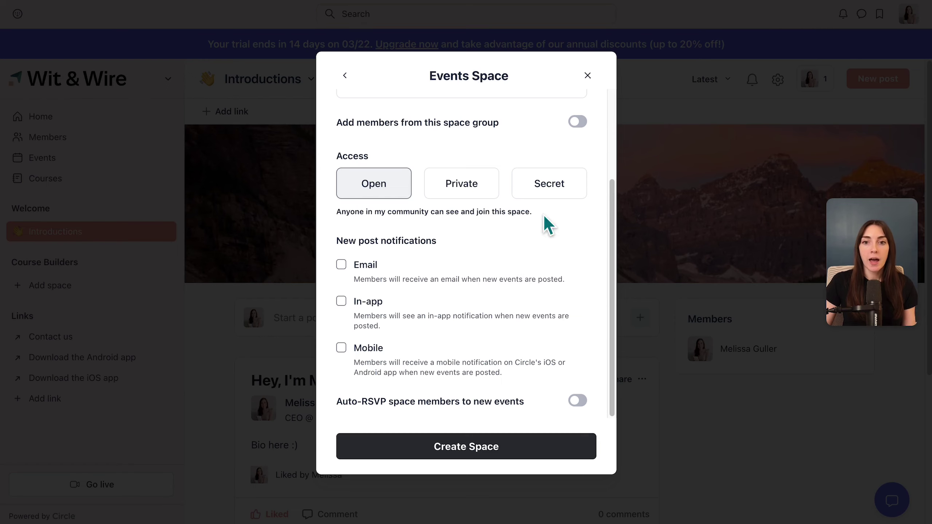
{"action": "left_click", "coordinate": [551, 193]}
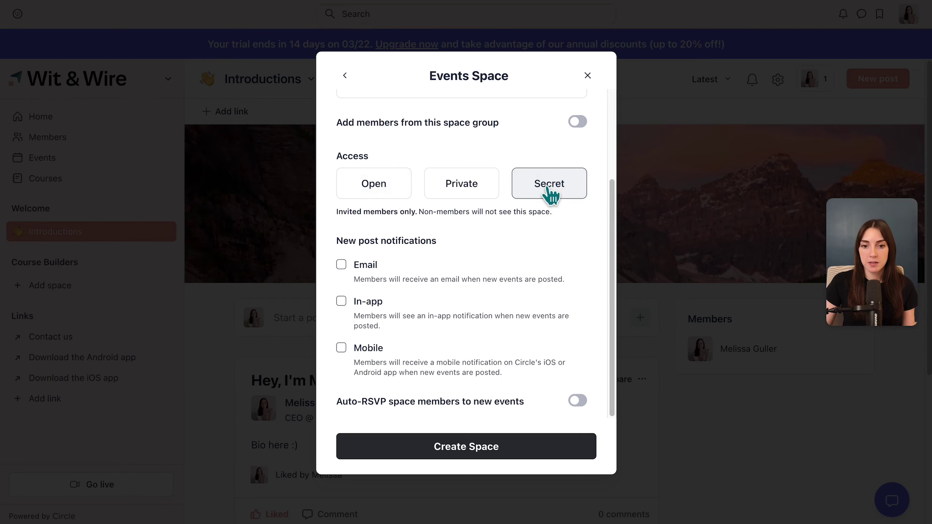
{"action": "left_click", "coordinate": [534, 443]}
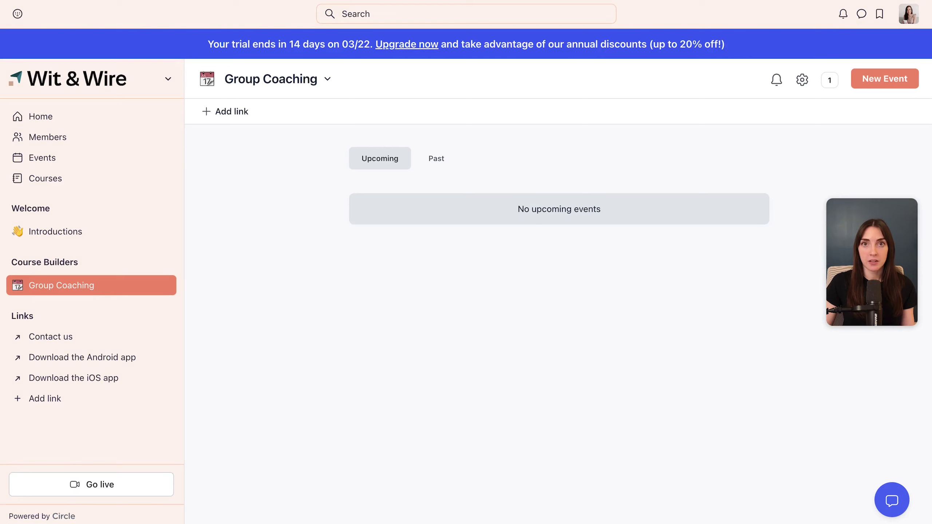
Step: Create a new event in Group Coaching titled Course Builders Coaching
{"action": "left_click", "coordinate": [868, 79]}
{"action": "type", "text": "Course "}
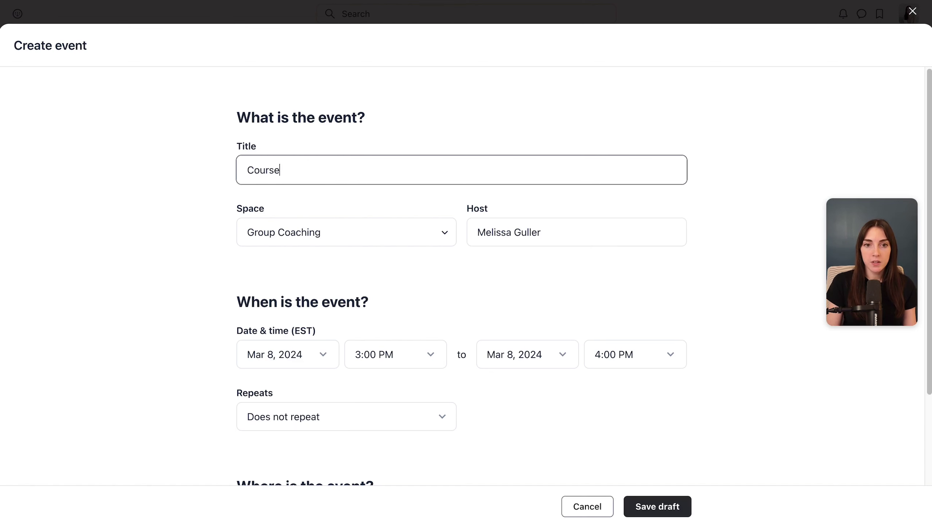
{"action": "type", "text": "Builders Coaching"}
{"action": "scroll", "coordinate": [728, 211], "scroll_direction": "down", "scroll_amount": 3}
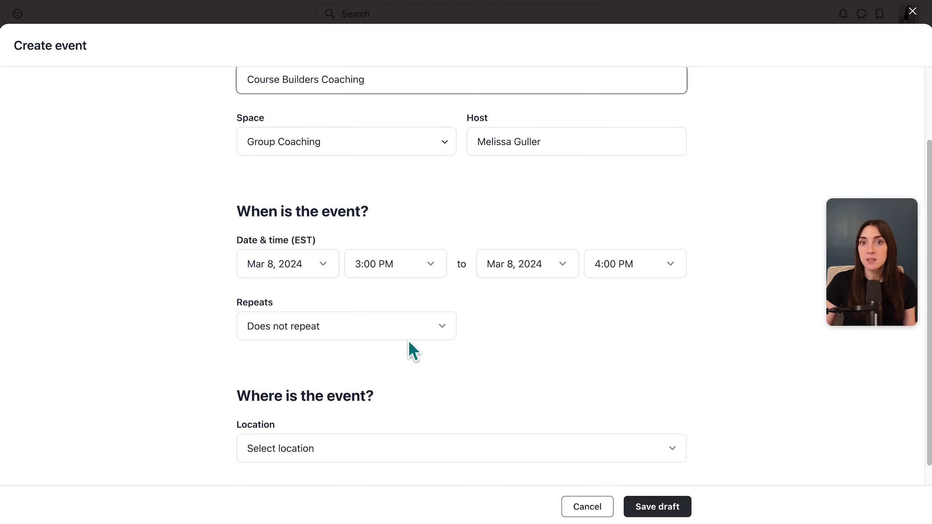
{"action": "scroll", "coordinate": [410, 340], "scroll_direction": "down", "scroll_amount": 1}
Step: Set the event date to March 12 with a 3:00 PM start time
{"action": "left_click", "coordinate": [422, 312]}
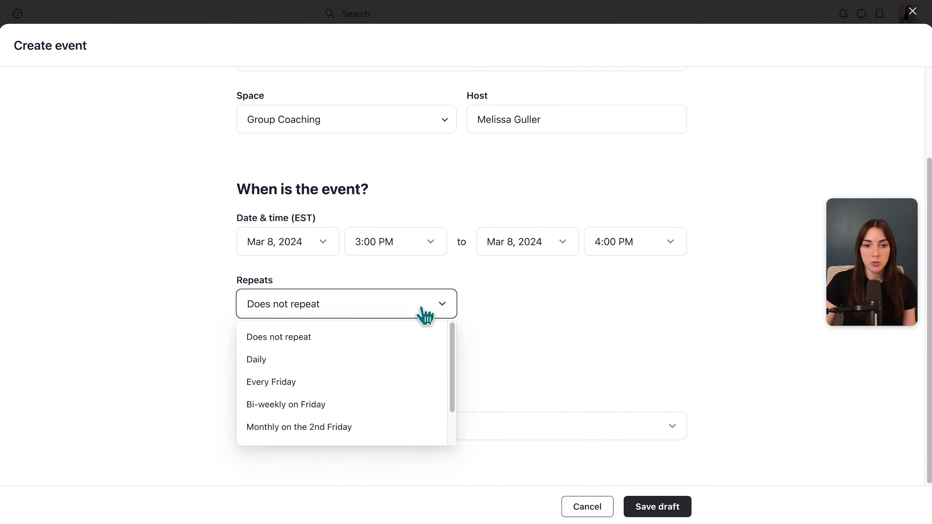
{"action": "left_click", "coordinate": [518, 333]}
{"action": "left_click", "coordinate": [334, 253]}
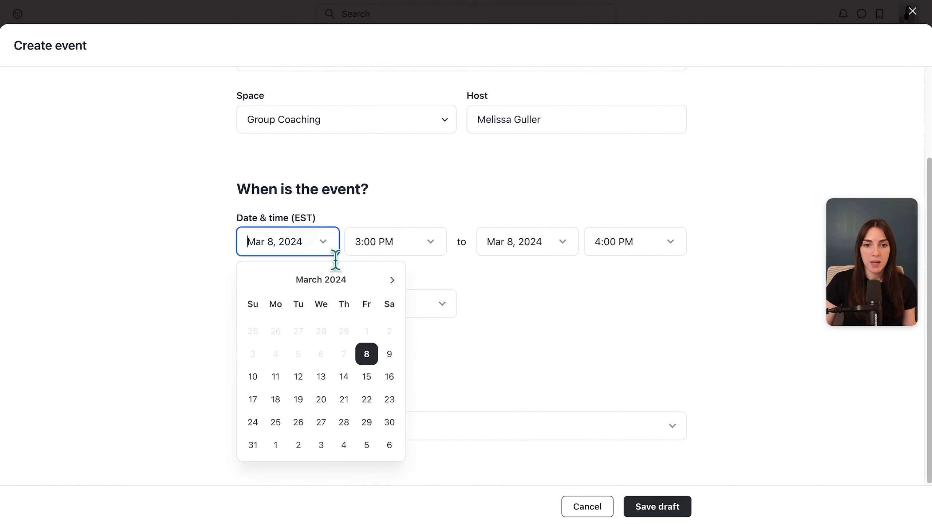
{"action": "left_click", "coordinate": [302, 380]}
{"action": "left_click", "coordinate": [383, 248]}
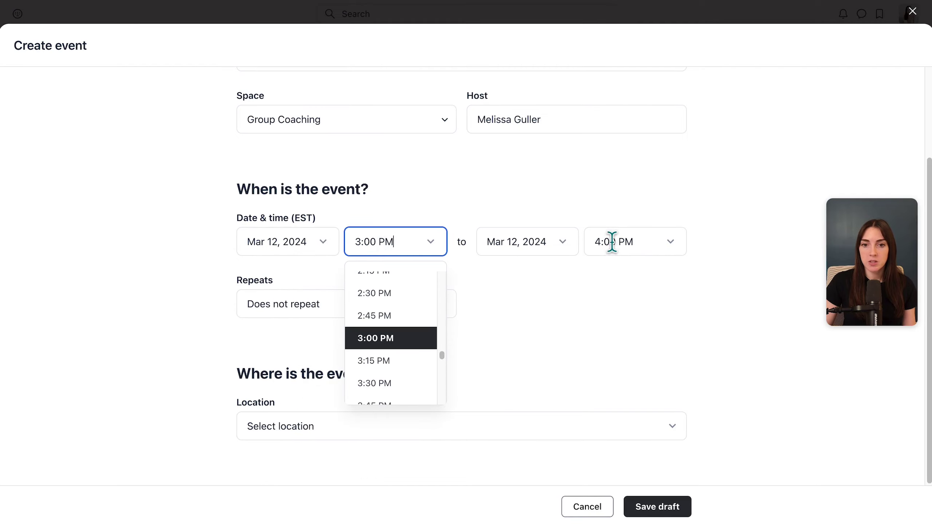
{"action": "left_click", "coordinate": [590, 289]}
Step: Make the event repeat every Tuesday, ending after 12 occurrences
{"action": "left_click", "coordinate": [455, 303]}
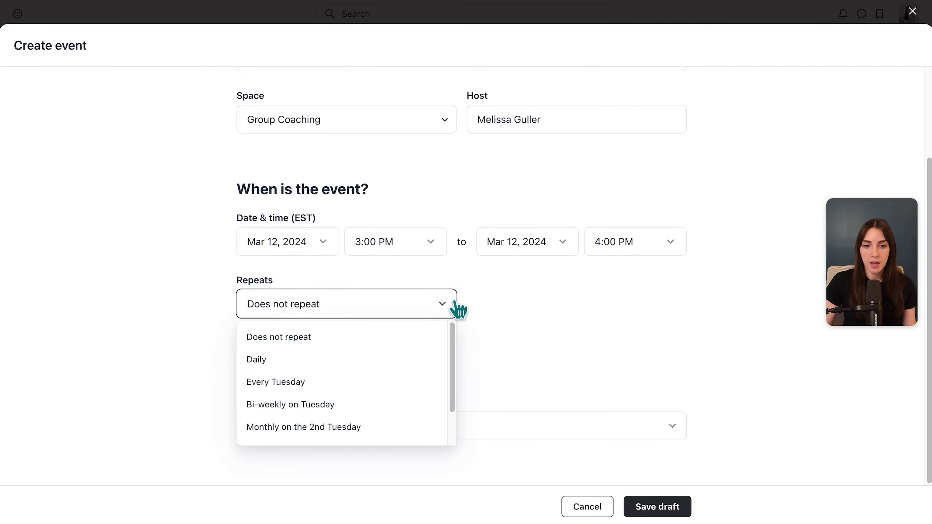
{"action": "left_click", "coordinate": [410, 382]}
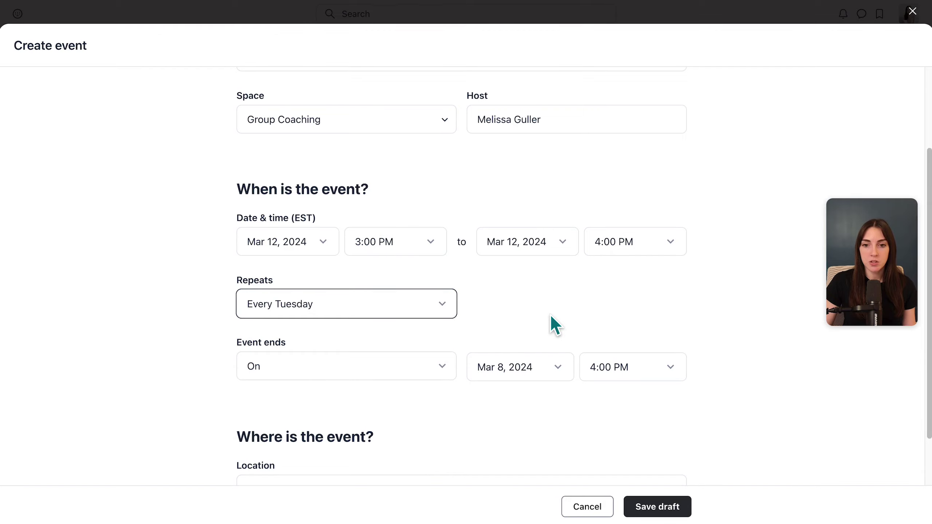
{"action": "scroll", "coordinate": [554, 323], "scroll_direction": "down", "scroll_amount": 2}
{"action": "left_click", "coordinate": [370, 312]}
{"action": "left_click", "coordinate": [356, 364]}
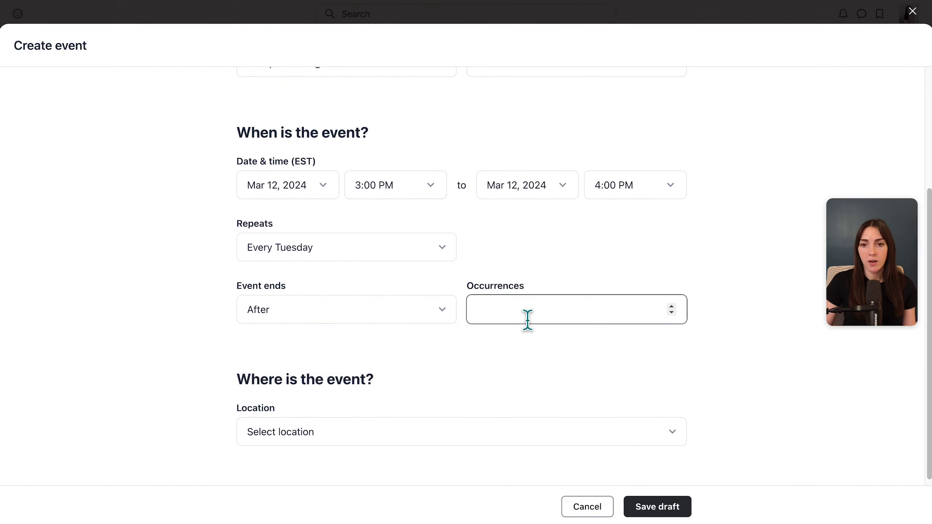
{"action": "type", "text": "12"}
{"action": "left_click", "coordinate": [712, 360]}
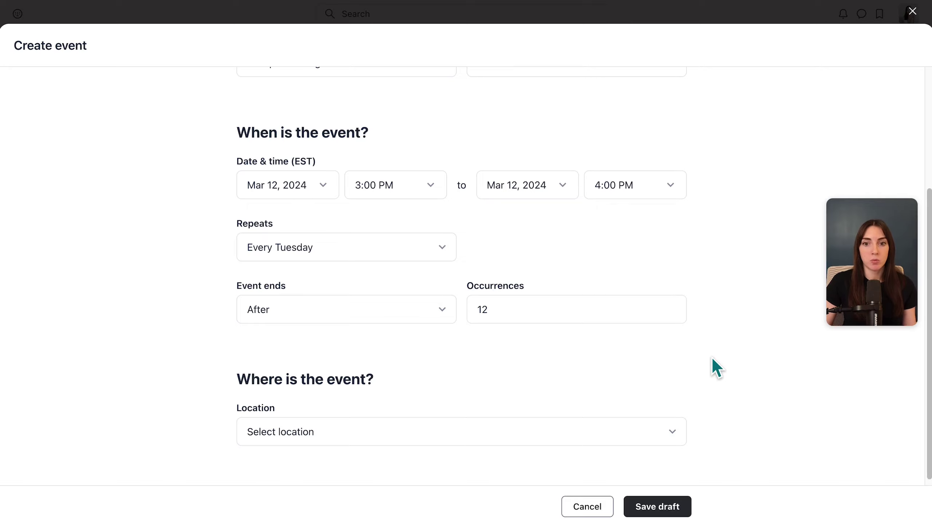
Step: Host the event in a Circle Live Room and auto-post its recording to the event
{"action": "scroll", "coordinate": [730, 319], "scroll_direction": "down", "scroll_amount": 1}
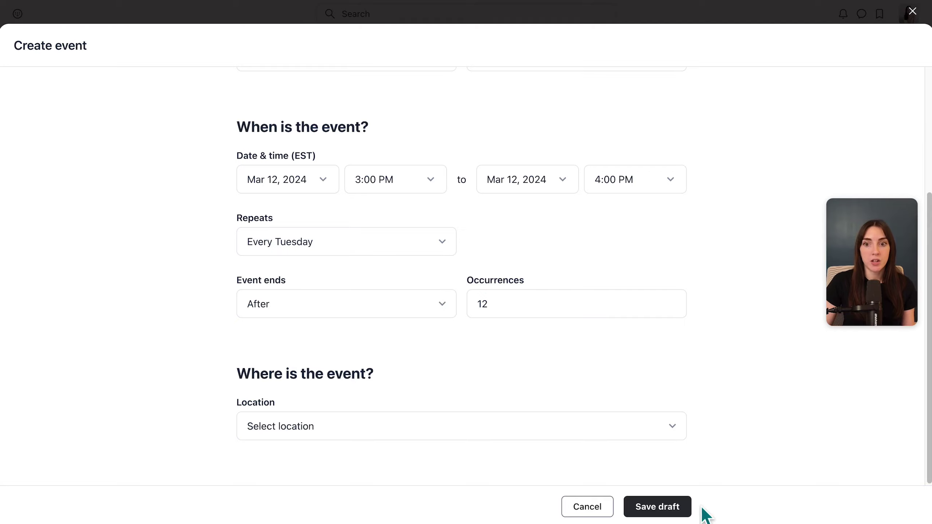
{"action": "left_click", "coordinate": [668, 431]}
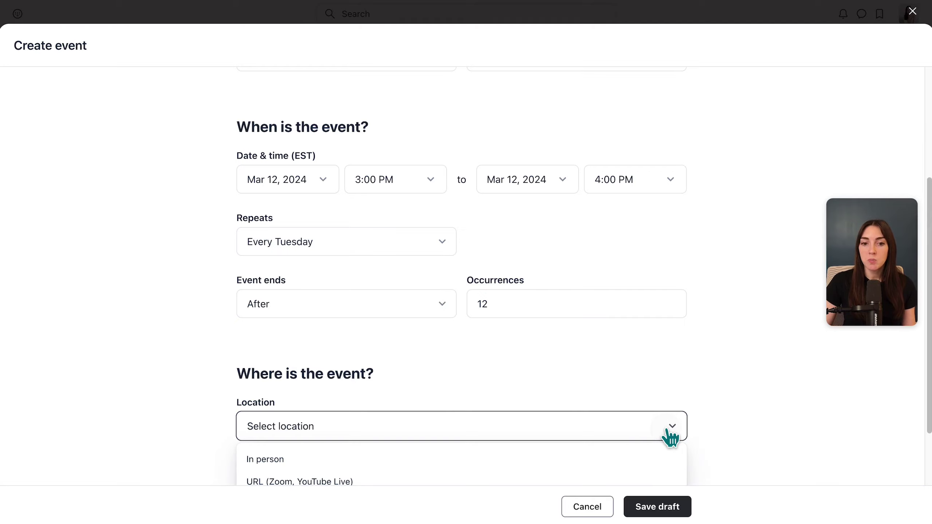
{"action": "left_click", "coordinate": [471, 477]}
{"action": "scroll", "coordinate": [462, 391], "scroll_direction": "down", "scroll_amount": 5}
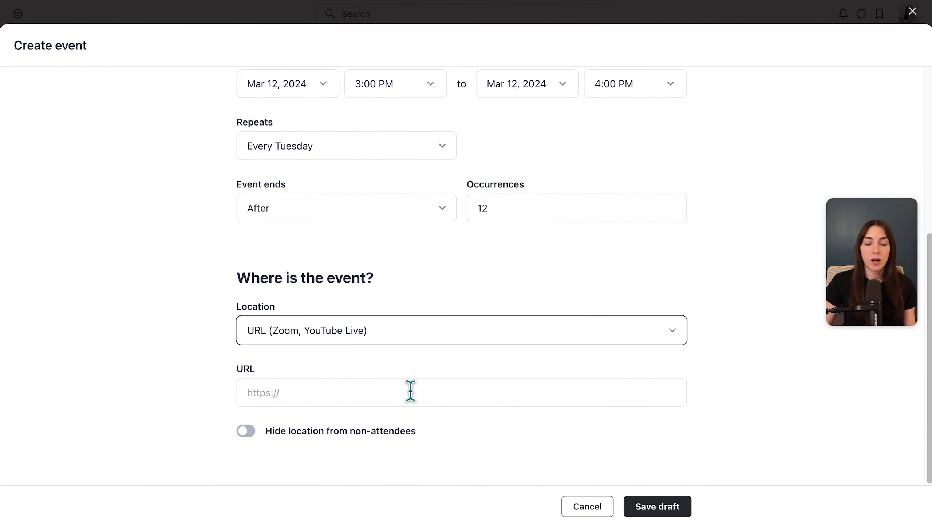
{"action": "left_click", "coordinate": [434, 337]}
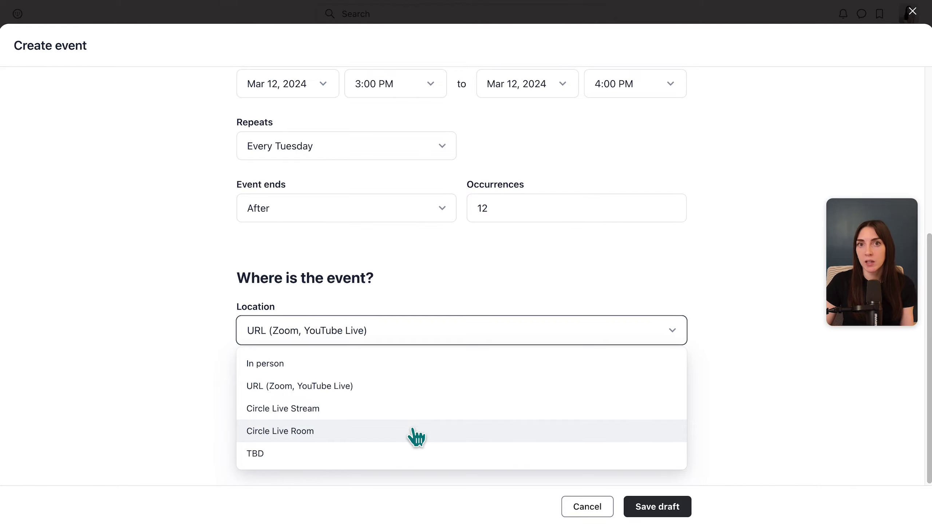
{"action": "left_click", "coordinate": [413, 430]}
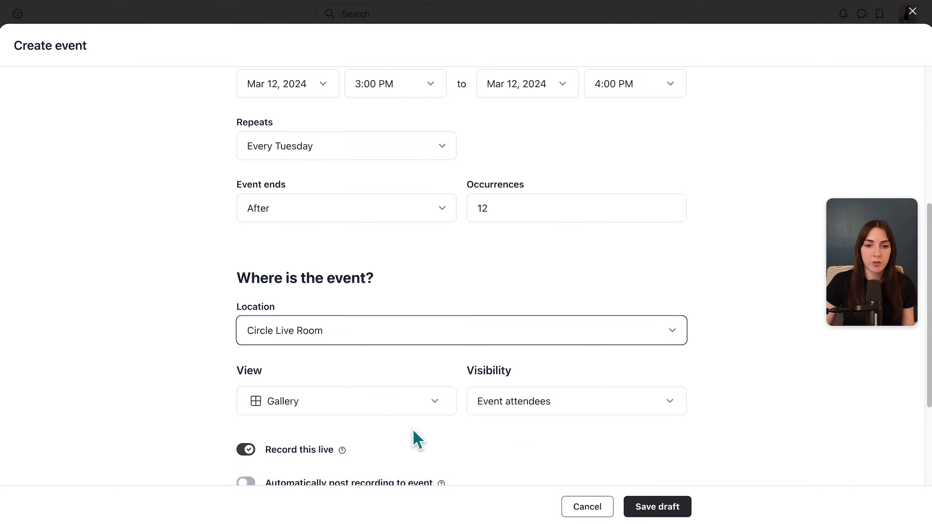
{"action": "scroll", "coordinate": [412, 429], "scroll_direction": "down", "scroll_amount": 4}
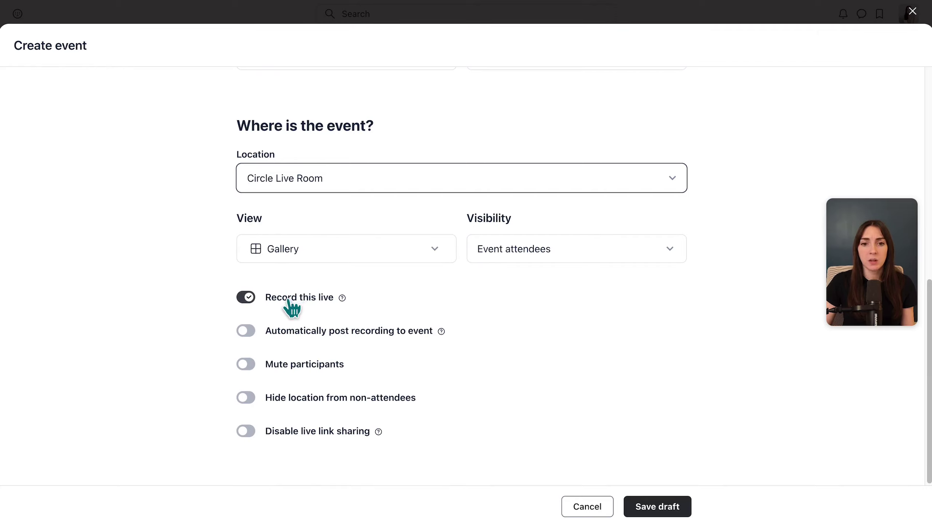
{"action": "left_click", "coordinate": [245, 332]}
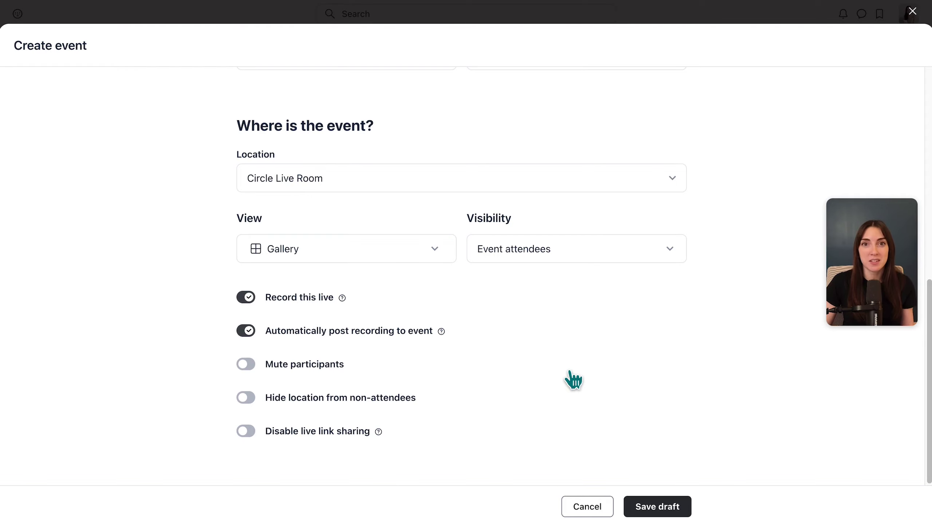
Step: Save the draft and add the description 'Group coaching information' to all events in the series
{"action": "left_click", "coordinate": [669, 507]}
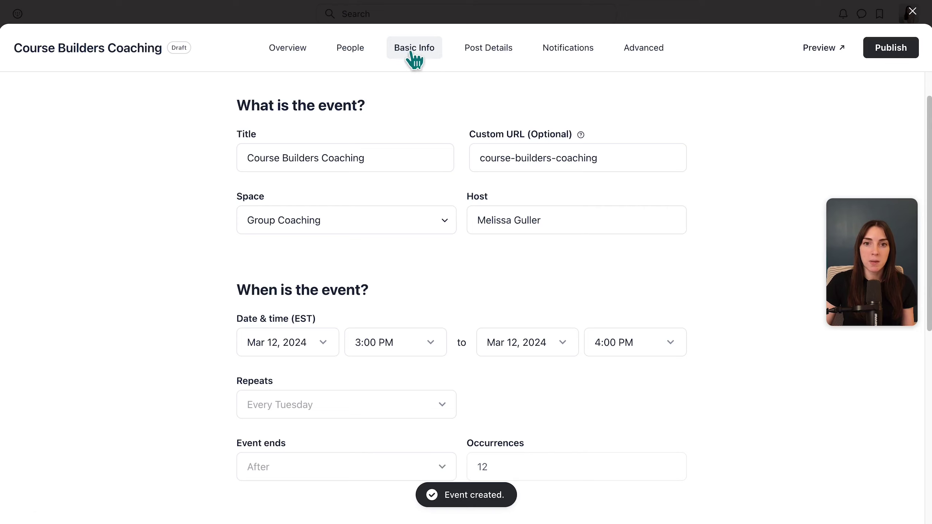
{"action": "left_click", "coordinate": [490, 50]}
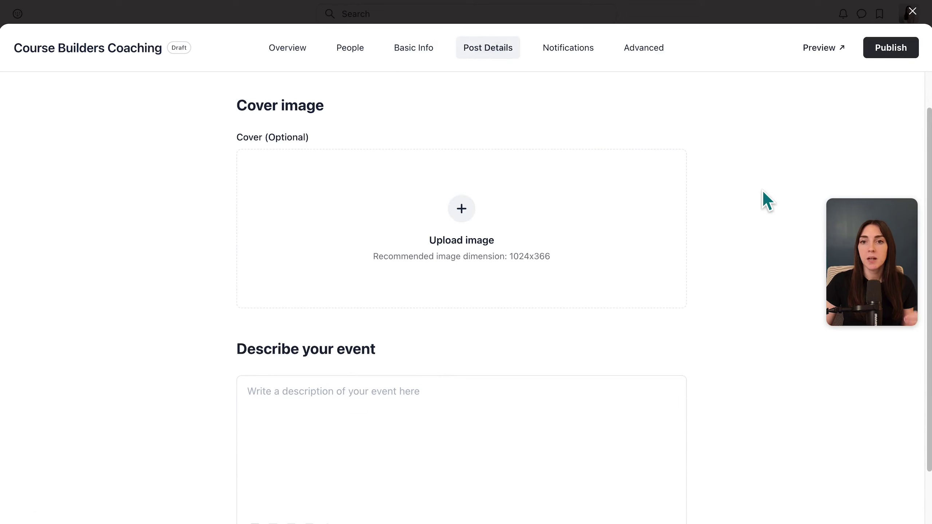
{"action": "left_click", "coordinate": [530, 400]}
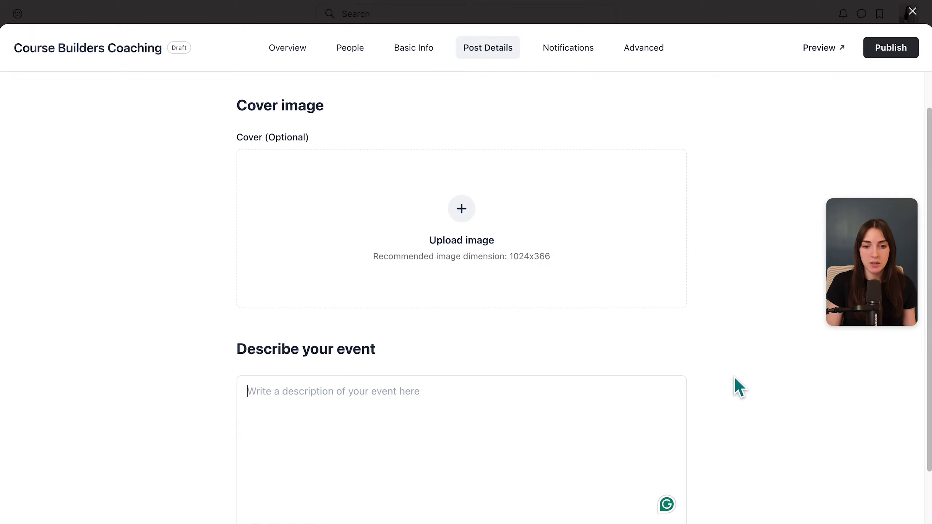
{"action": "type", "text": "Group caoaching infoar"}
{"action": "key", "text": "BackSpace"}
{"action": "key", "text": "BackSpace"}
{"action": "type", "text": "rma"}
{"action": "scroll", "coordinate": [781, 392], "scroll_direction": "down", "scroll_amount": 3}
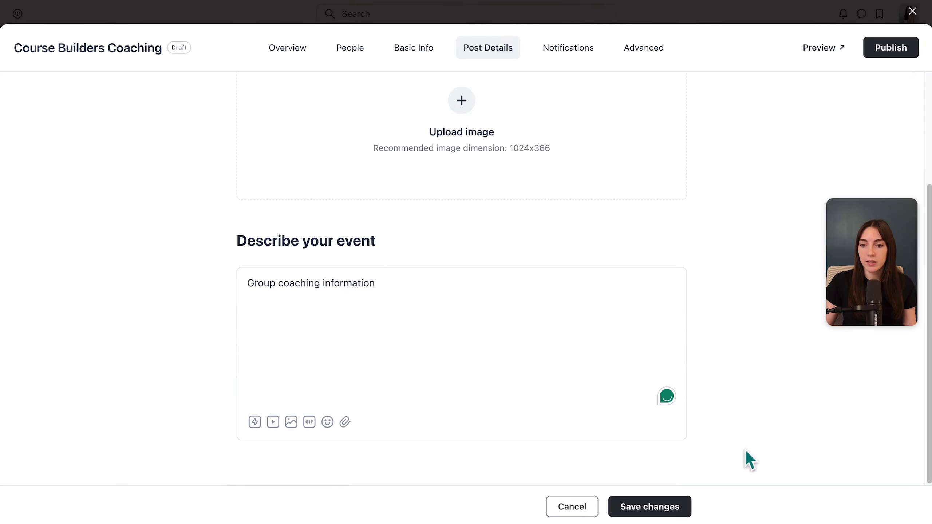
{"action": "left_click", "coordinate": [669, 518]}
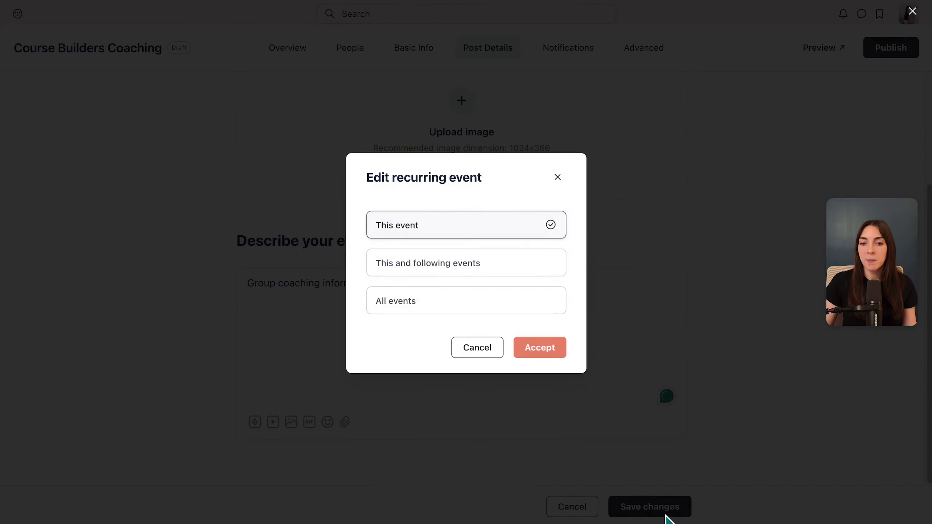
{"action": "left_click", "coordinate": [493, 312]}
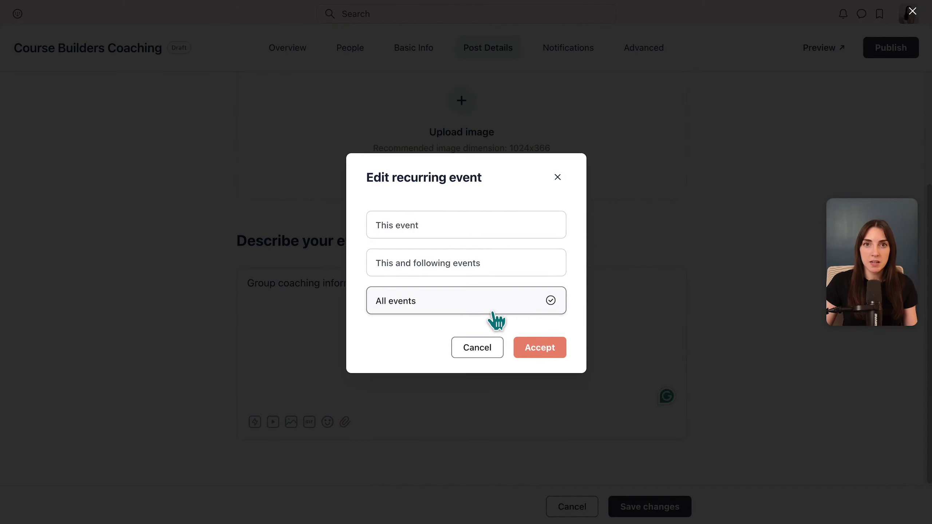
{"action": "left_click", "coordinate": [547, 354]}
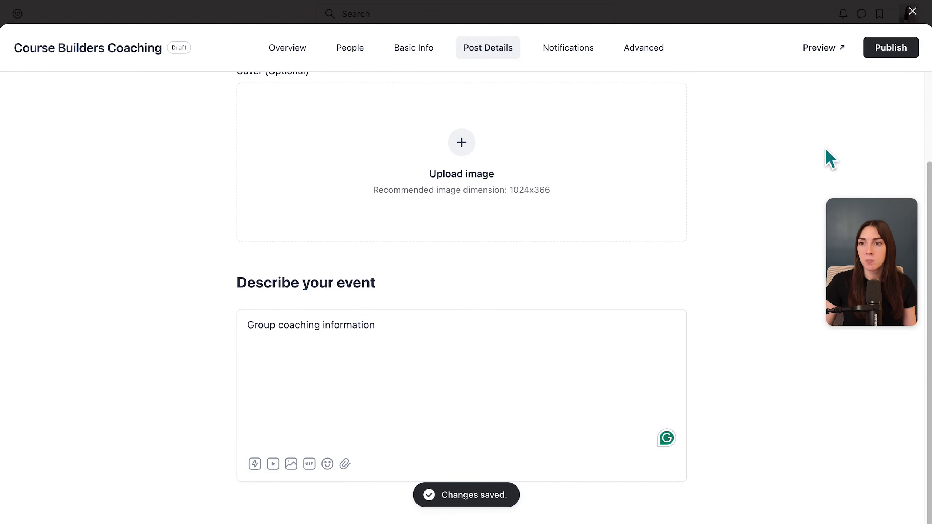
Step: Publish the Course Builders Coaching event and close the editor
{"action": "left_click", "coordinate": [903, 55]}
{"action": "left_click", "coordinate": [711, 371]}
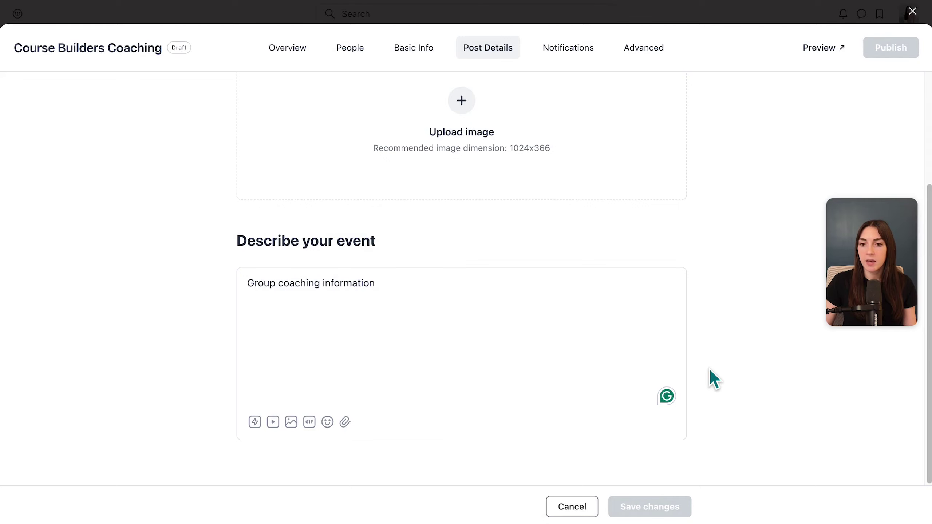
{"action": "left_click", "coordinate": [913, 12]}
{"action": "left_click", "coordinate": [583, 69]}
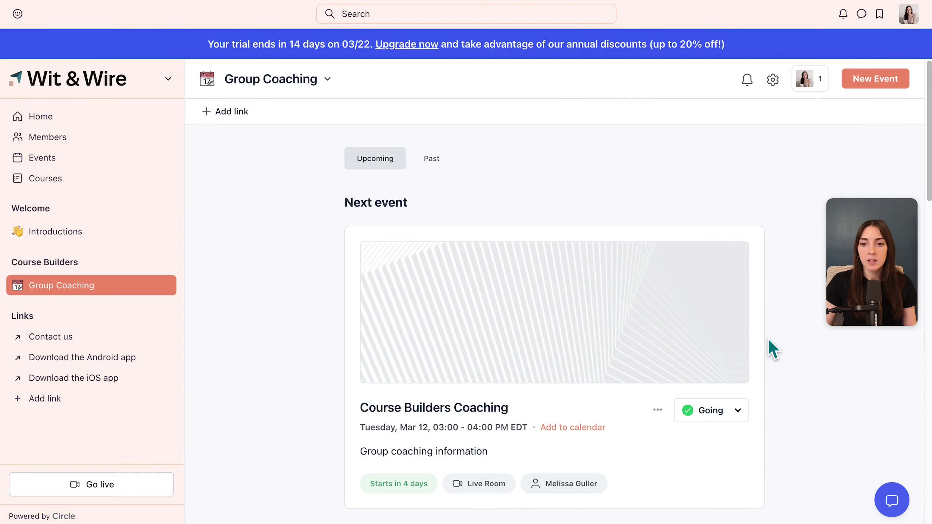
Step: Switch the Group Coaching space layout to List and save the space settings
{"action": "scroll", "coordinate": [587, 339], "scroll_direction": "down", "scroll_amount": 1}
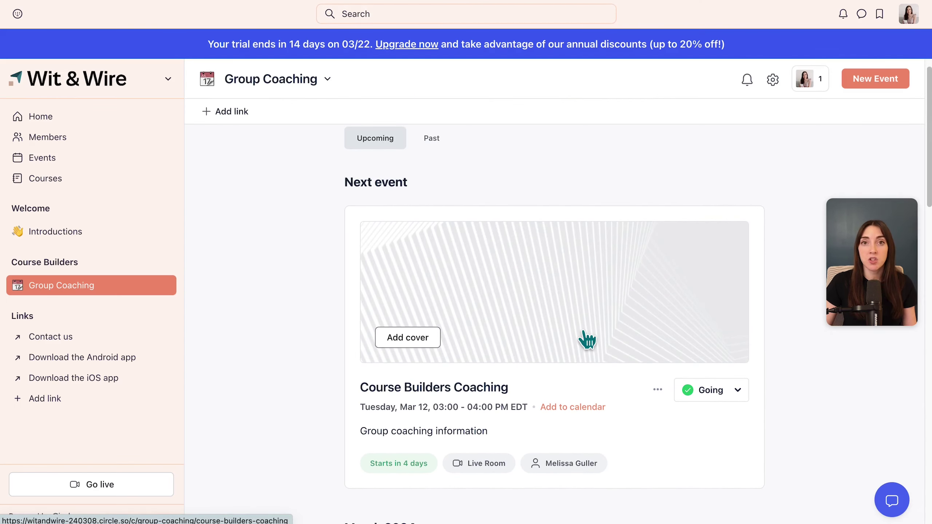
{"action": "scroll", "coordinate": [781, 363], "scroll_direction": "down", "scroll_amount": 10}
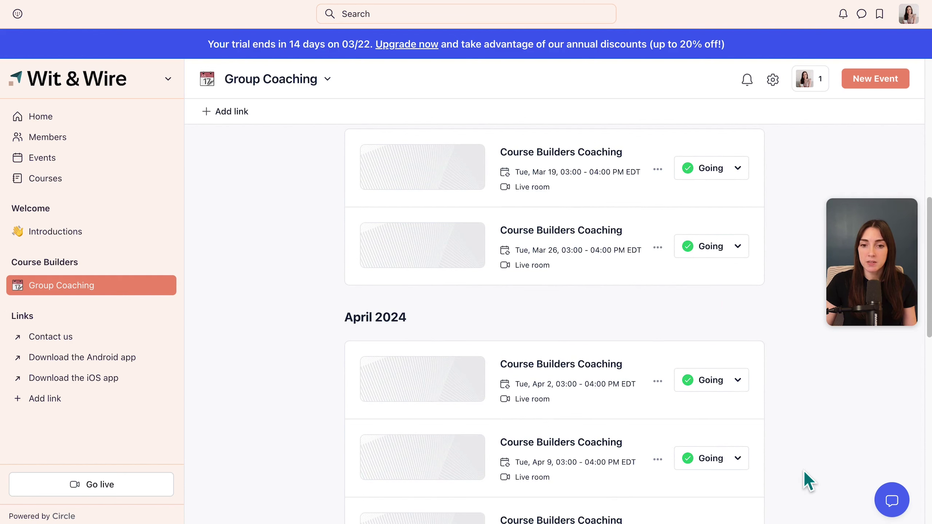
{"action": "scroll", "coordinate": [805, 481], "scroll_direction": "up", "scroll_amount": 12}
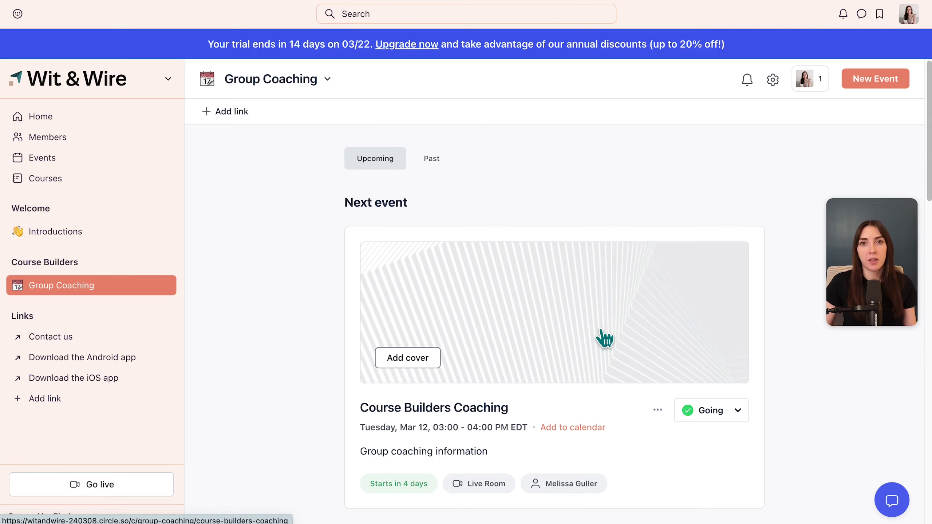
{"action": "left_click", "coordinate": [328, 80]}
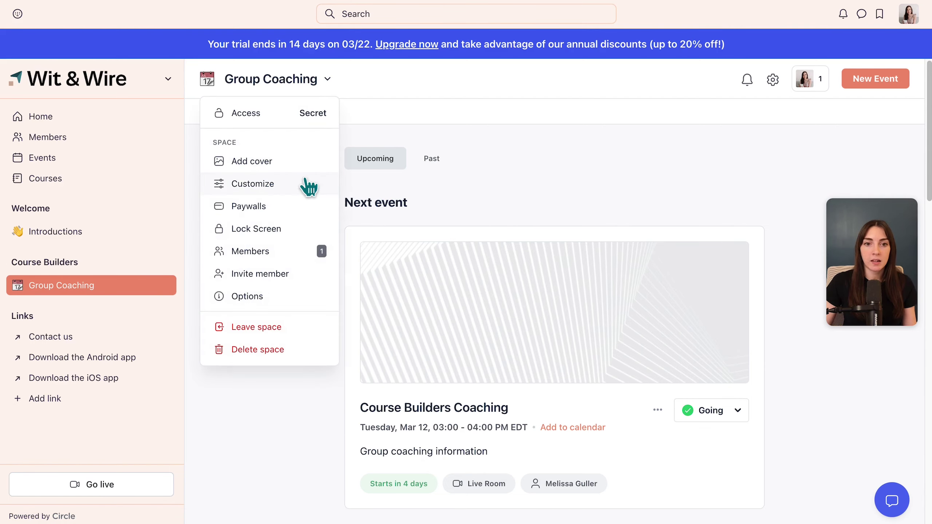
{"action": "left_click", "coordinate": [304, 177]}
{"action": "scroll", "coordinate": [744, 207], "scroll_direction": "down", "scroll_amount": 10}
{"action": "scroll", "coordinate": [745, 208], "scroll_direction": "down", "scroll_amount": 3}
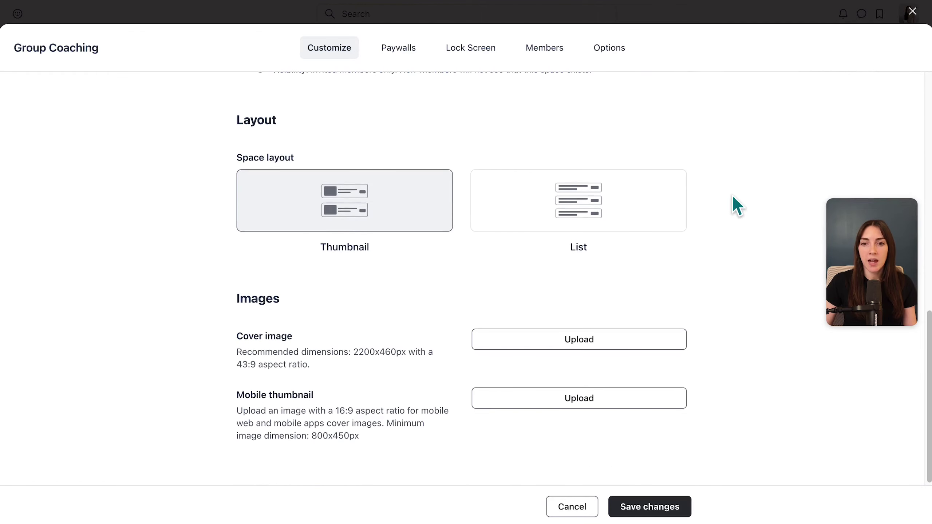
{"action": "left_click", "coordinate": [648, 210]}
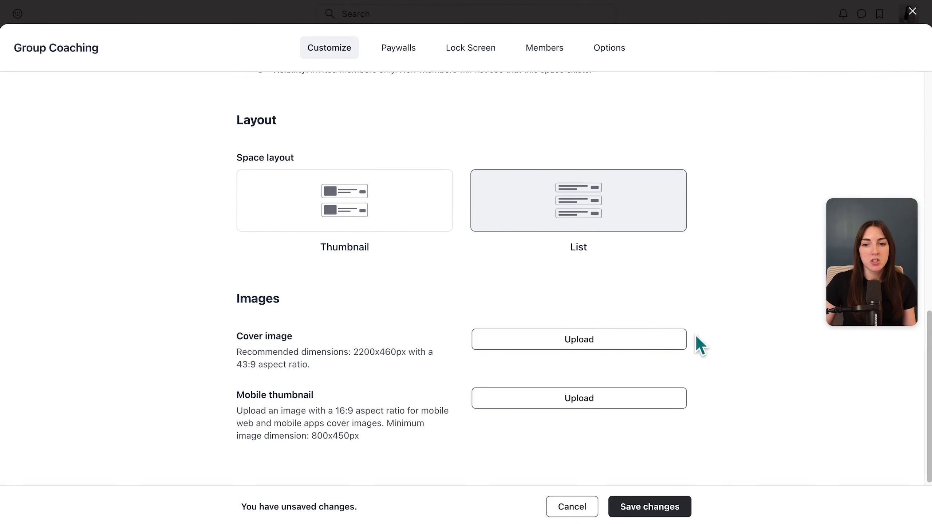
{"action": "left_click", "coordinate": [661, 515]}
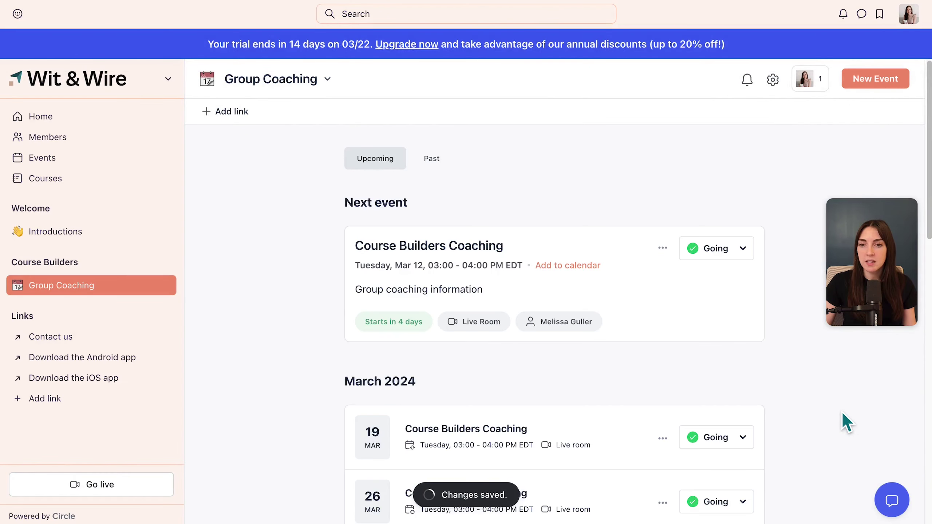
{"action": "scroll", "coordinate": [771, 384], "scroll_direction": "down", "scroll_amount": 5}
{"action": "scroll", "coordinate": [771, 384], "scroll_direction": "down", "scroll_amount": 1}
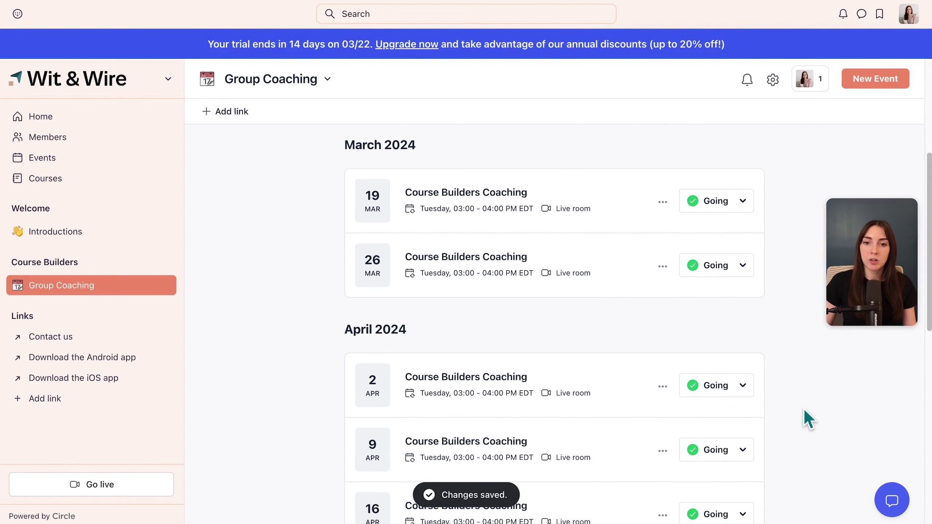
{"action": "scroll", "coordinate": [839, 418], "scroll_direction": "up", "scroll_amount": 5}
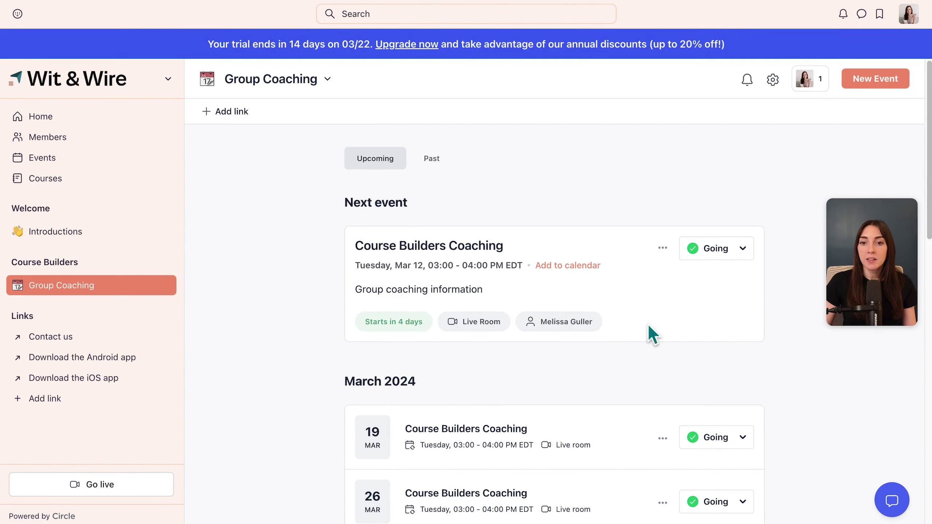
Step: Open the Tuesday Mar 12 Course Builders Coaching event from the Next event card
{"action": "left_click", "coordinate": [496, 247]}
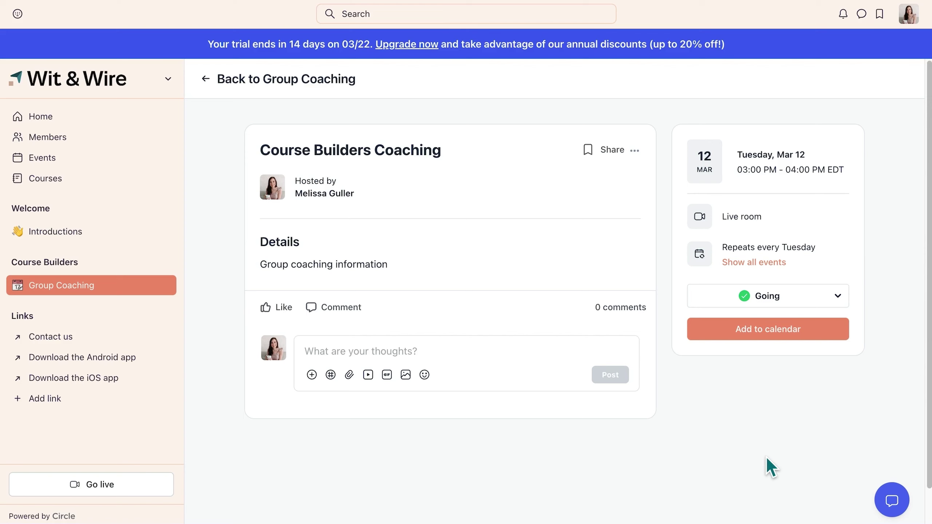
Step: Set up a live room titled YouTube Demo and proceed to the video test screen
{"action": "left_click", "coordinate": [146, 487]}
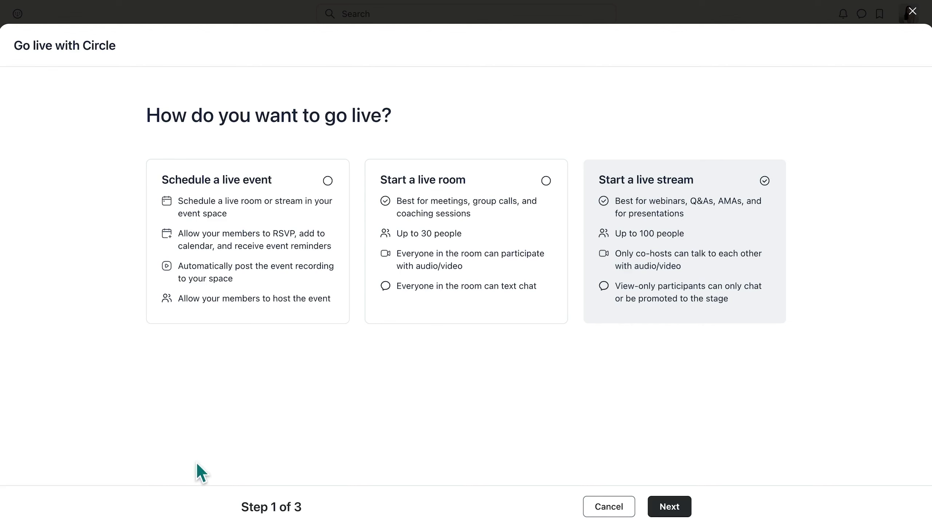
{"action": "left_click", "coordinate": [514, 277]}
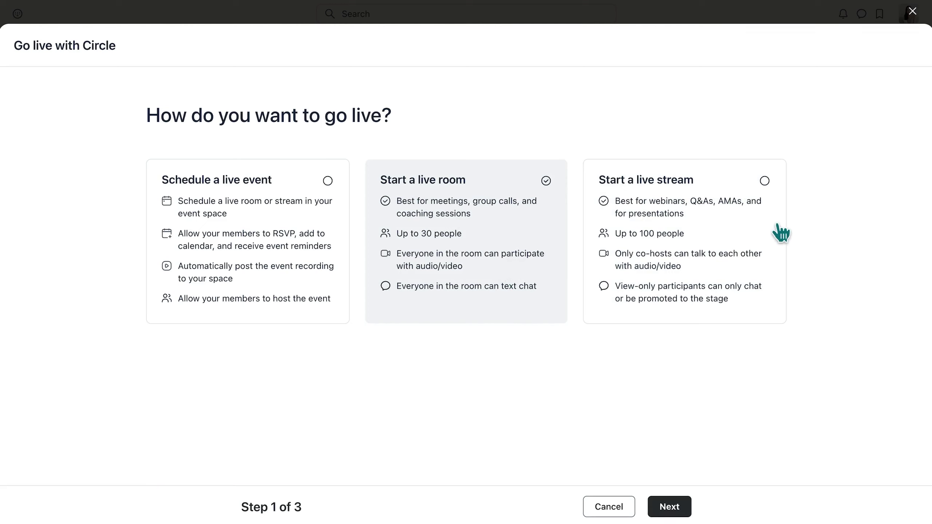
{"action": "left_click", "coordinate": [677, 506]}
{"action": "type", "text": "Y"}
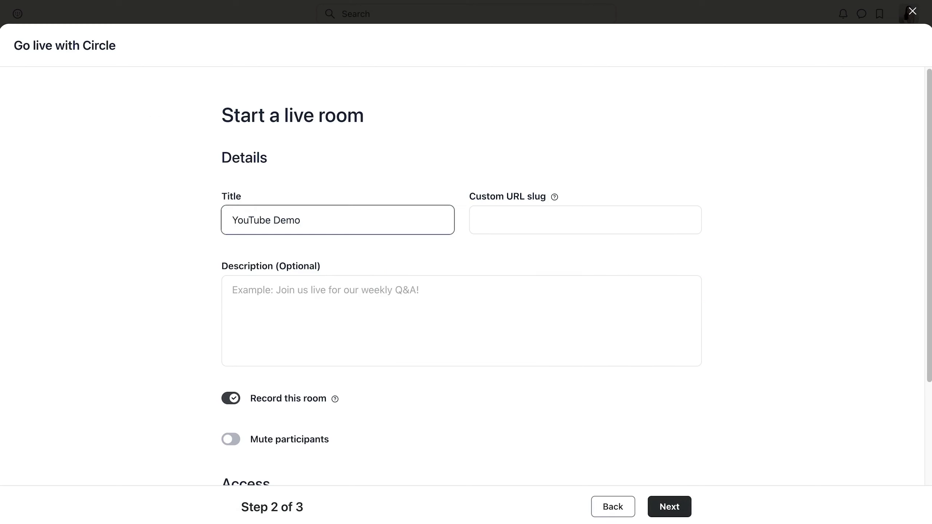
{"action": "type", "text": "ouTube Demo"}
{"action": "scroll", "coordinate": [599, 364], "scroll_direction": "down", "scroll_amount": 3}
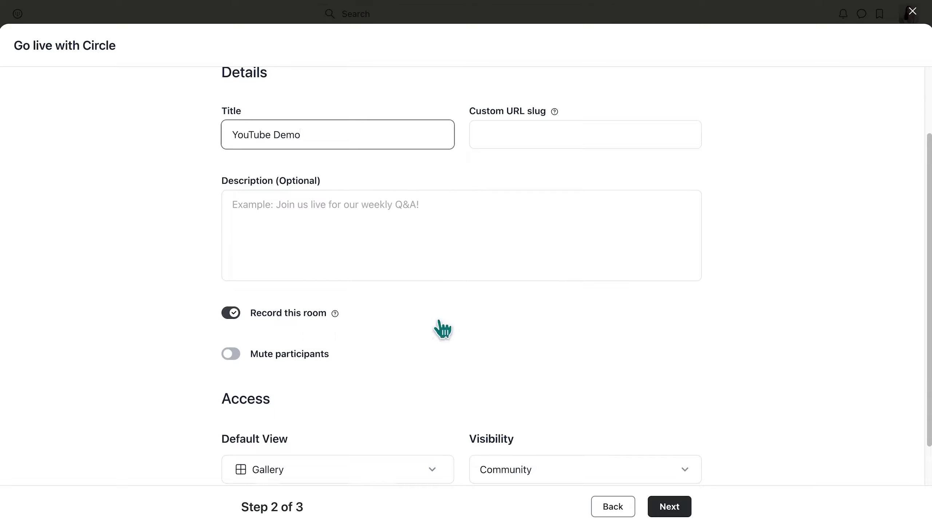
{"action": "scroll", "coordinate": [440, 325], "scroll_direction": "down", "scroll_amount": 1}
{"action": "left_click", "coordinate": [681, 507]}
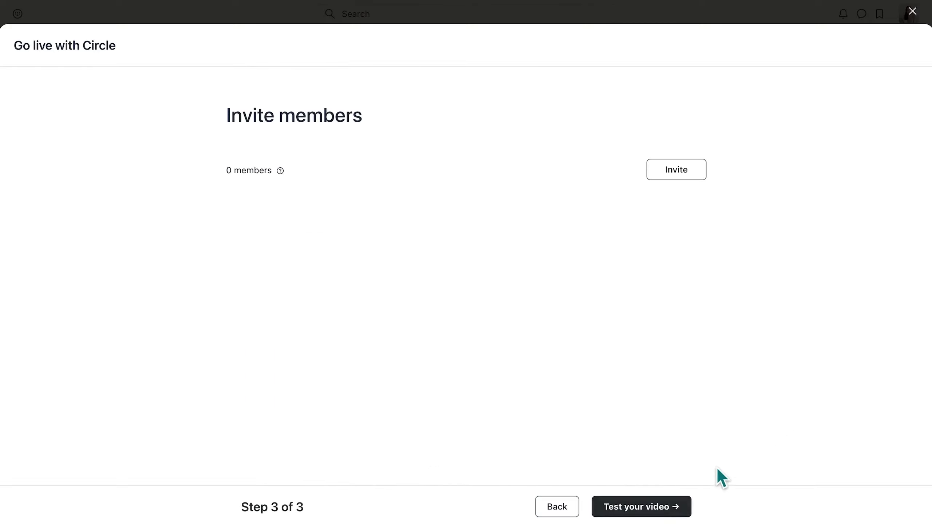
{"action": "left_click", "coordinate": [660, 511]}
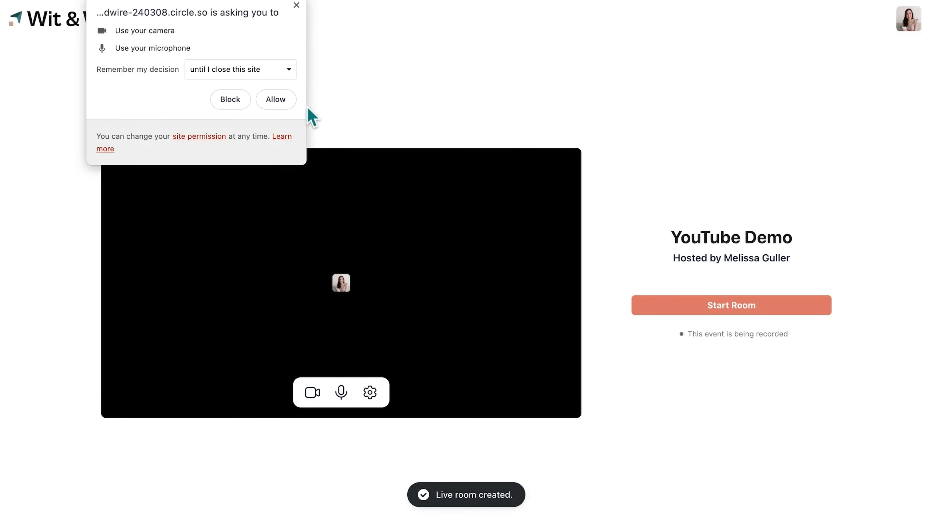
Step: Allow camera and microphone access in the YouTube Demo room and open its chat panel
{"action": "left_click", "coordinate": [275, 99]}
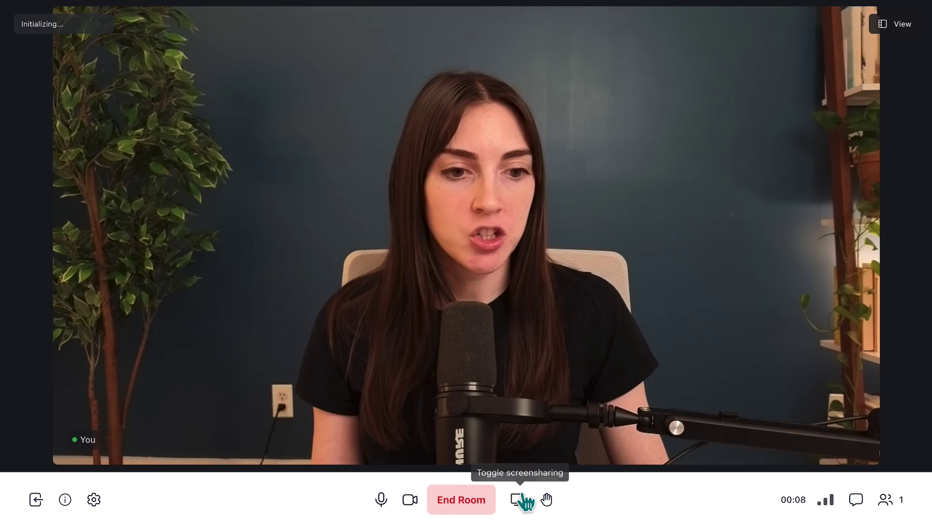
{"action": "left_click", "coordinate": [855, 499]}
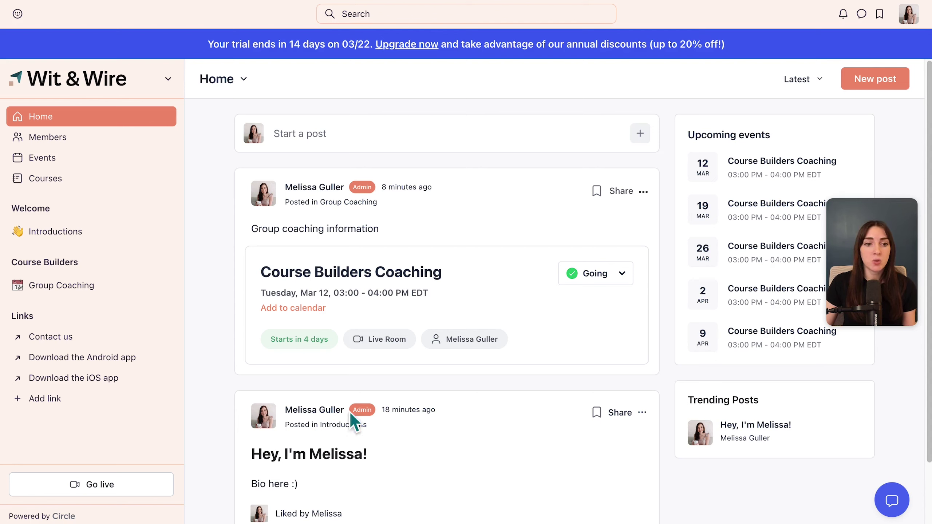
Step: Create a space group named Courses and drag it below Course Builders
{"action": "left_click", "coordinate": [166, 263]}
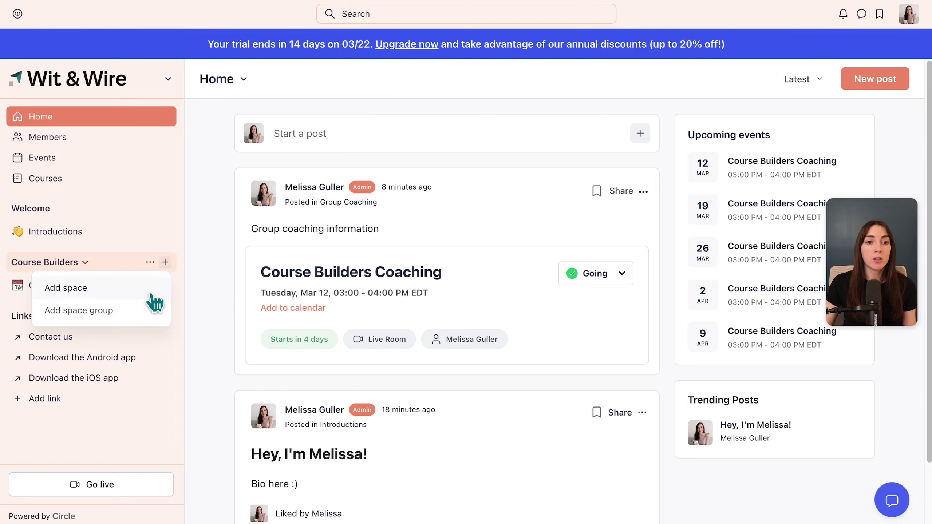
{"action": "left_click", "coordinate": [150, 311]}
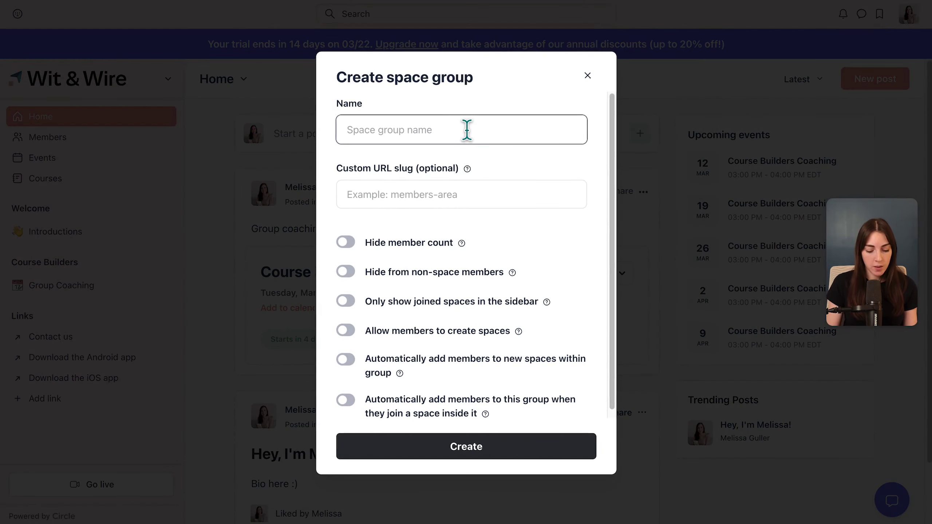
{"action": "type", "text": "Courses"}
{"action": "left_click", "coordinate": [501, 445]}
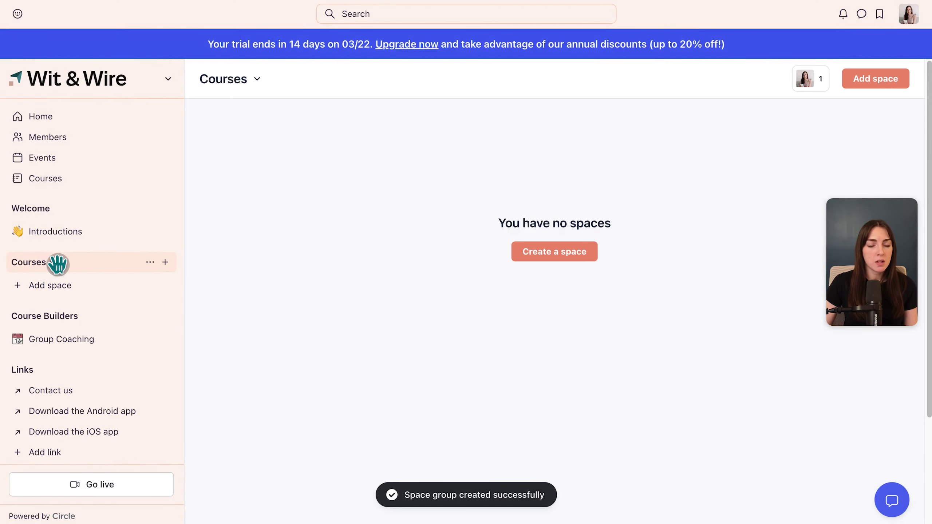
{"action": "left_click_drag", "start_coordinate": [57, 263], "coordinate": [71, 319]}
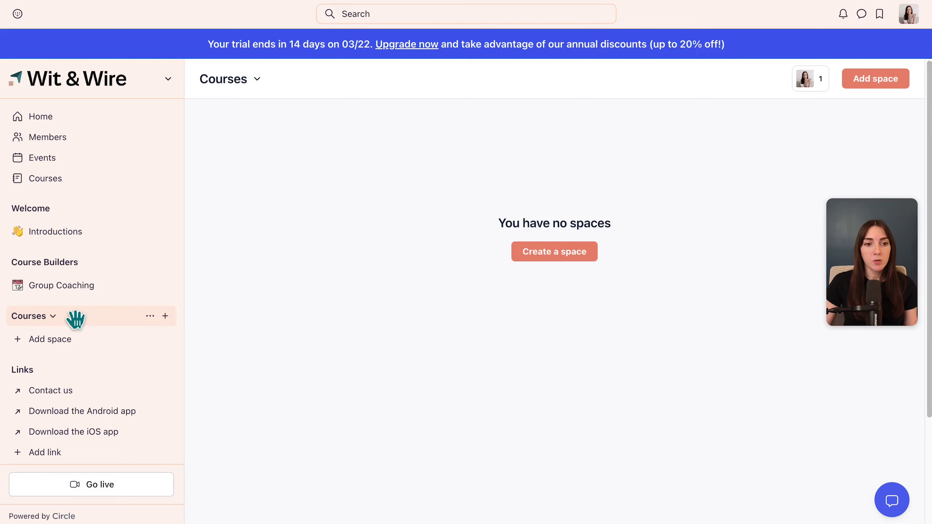
Step: Add a self-paced Course space named Course Builders with the ⚒ hammer-and-pick icon
{"action": "left_click", "coordinate": [75, 341]}
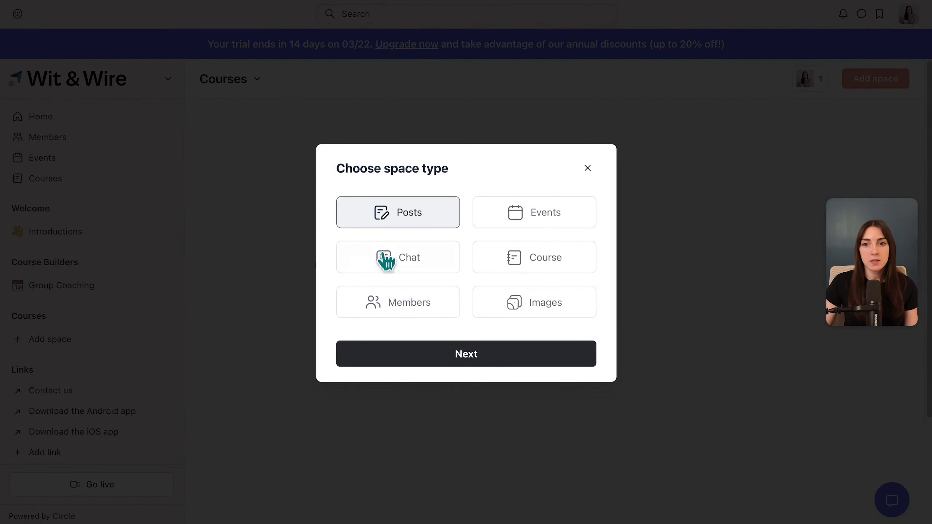
{"action": "left_click", "coordinate": [549, 261]}
{"action": "left_click", "coordinate": [549, 354]}
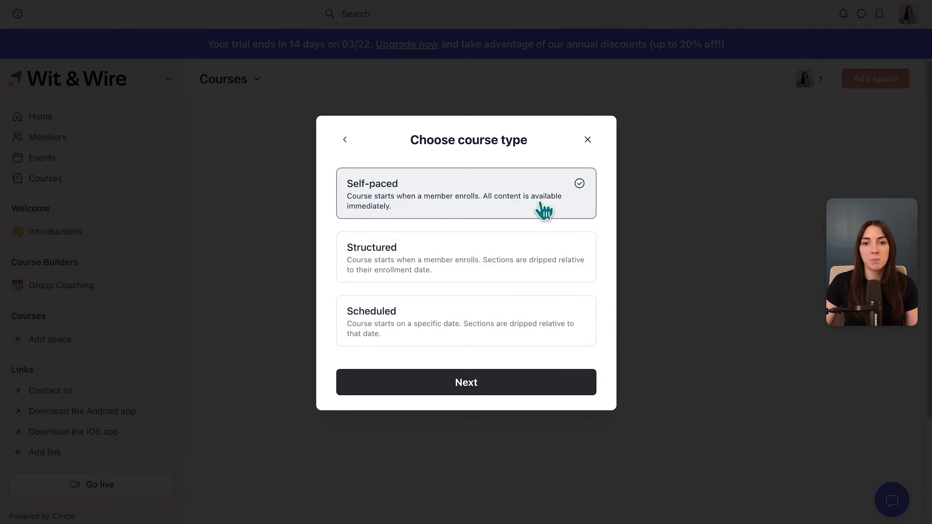
{"action": "left_click", "coordinate": [574, 395]}
{"action": "type", "text": "Course Builders"}
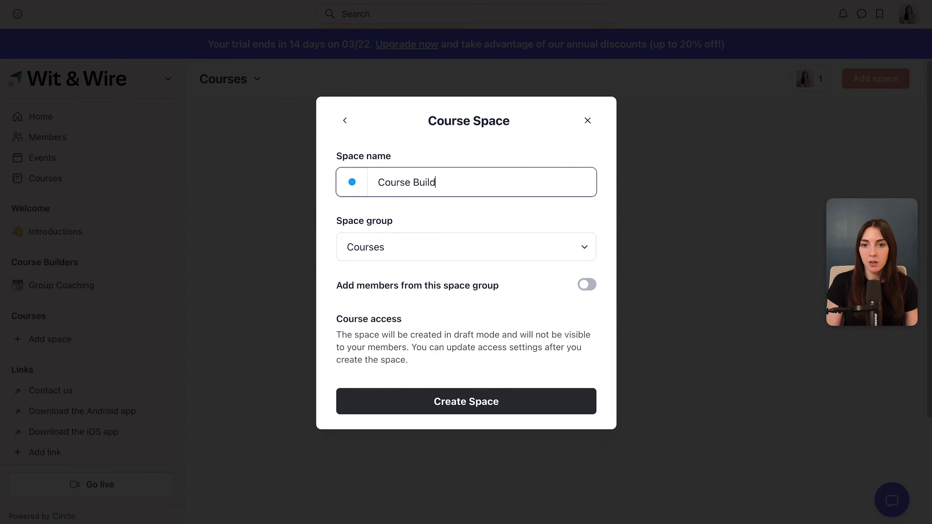
{"action": "left_click", "coordinate": [360, 196]}
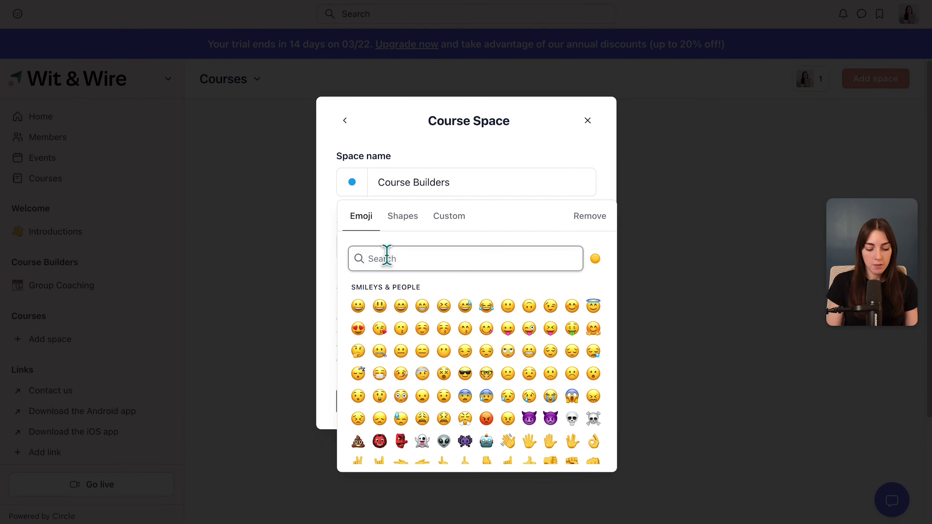
{"action": "type", "text": "tool"}
{"action": "left_click", "coordinate": [443, 308]}
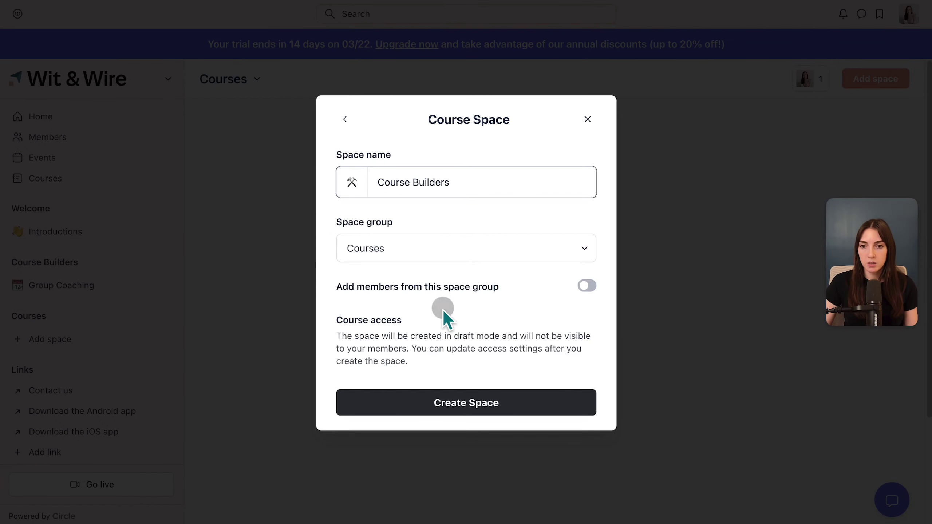
{"action": "left_click", "coordinate": [485, 404]}
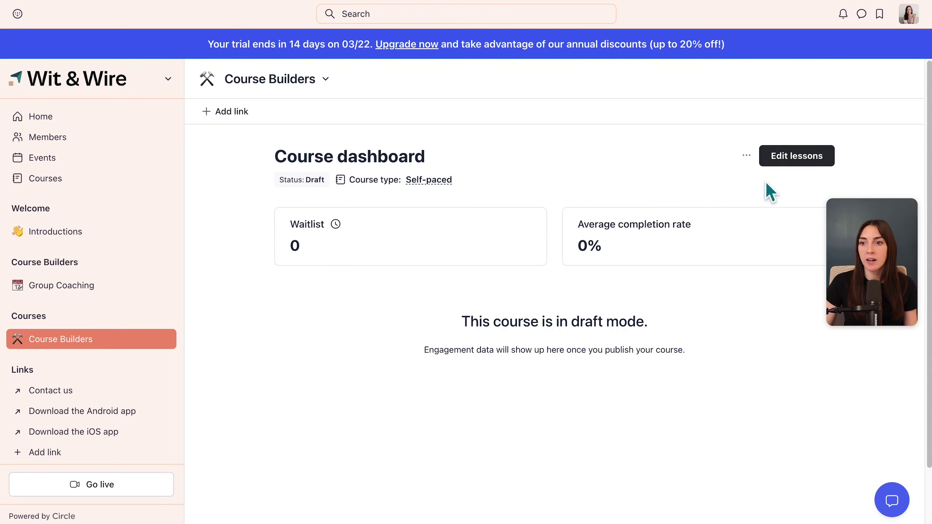
Step: Add course sections 01: PROFITABLE IDEA and 02: COURSE PLANNING
{"action": "left_click", "coordinate": [785, 158]}
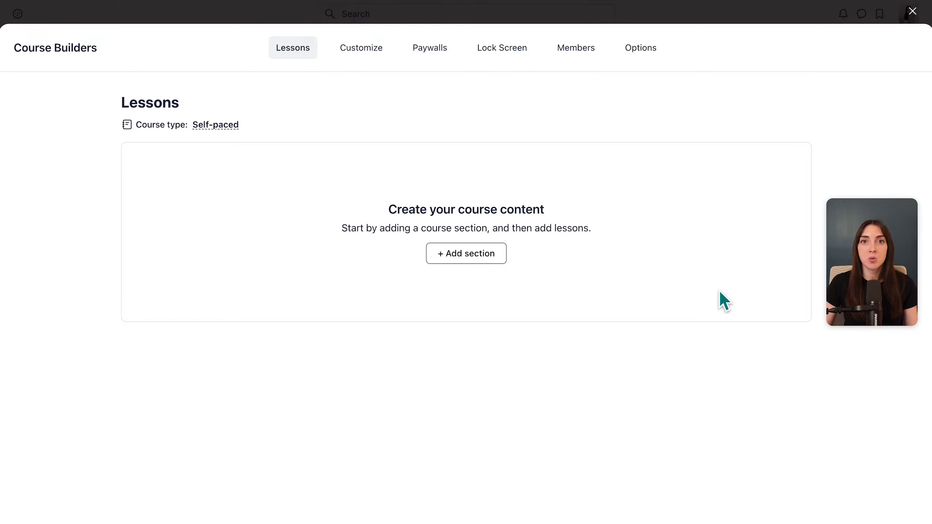
{"action": "left_click", "coordinate": [458, 254]}
{"action": "triple_click", "coordinate": [329, 239]}
{"action": "type", "text": "01: PRO"}
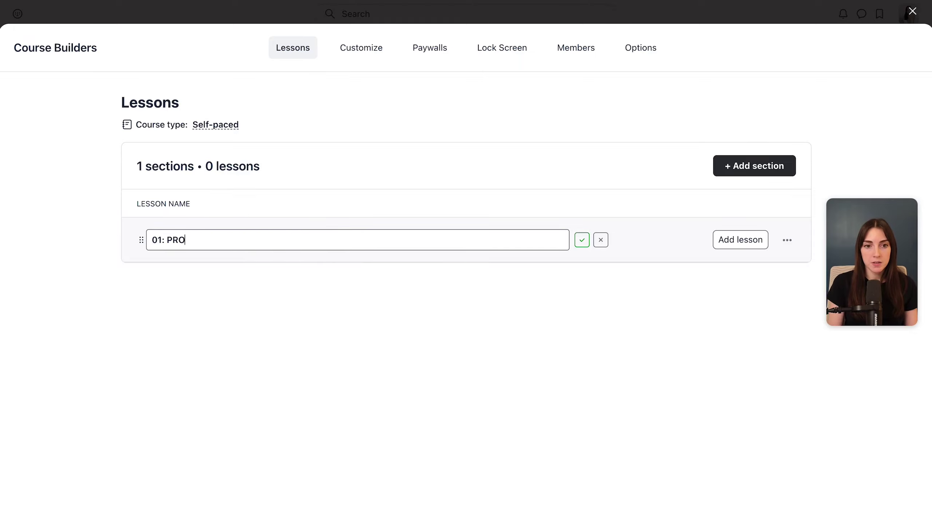
{"action": "type", "text": "FITABLE IDEA"}
{"action": "key", "text": "Return"}
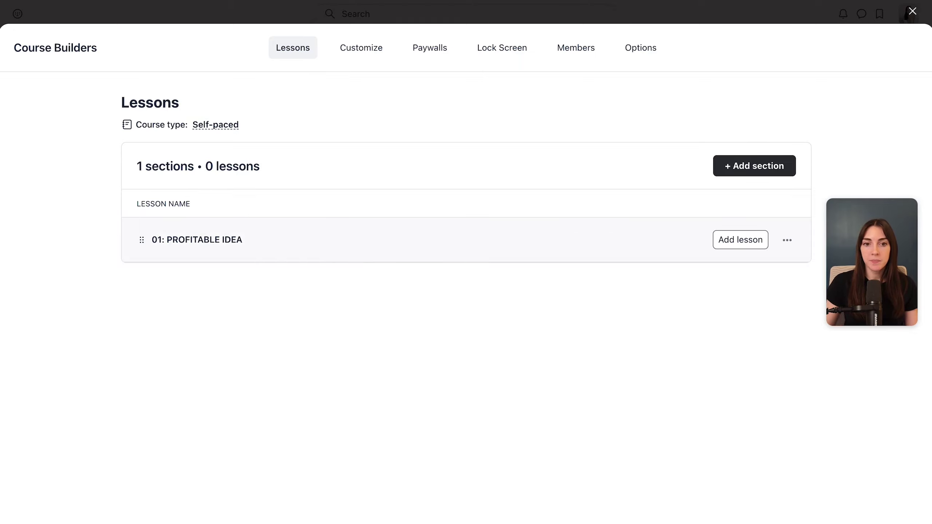
{"action": "left_click", "coordinate": [774, 161]}
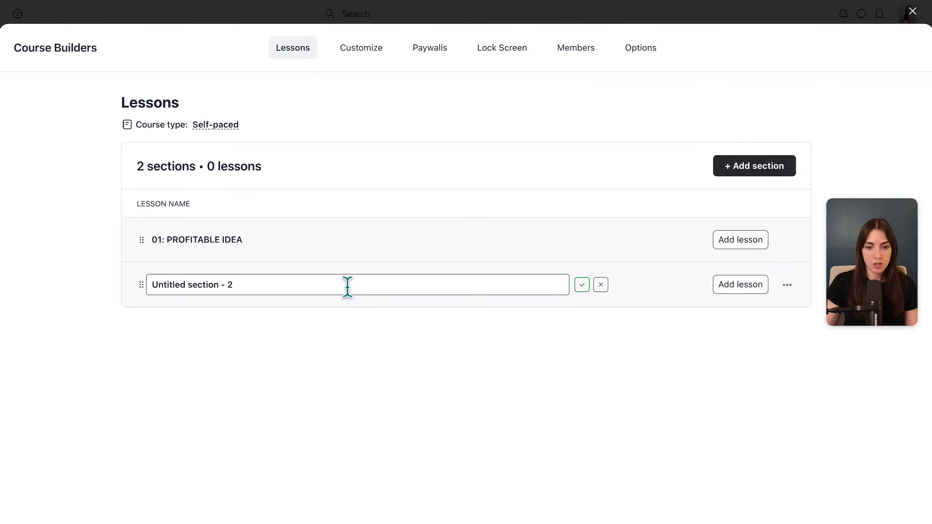
{"action": "triple_click", "coordinate": [347, 287]}
{"action": "type", "text": "02: COURSE PLANNING"}
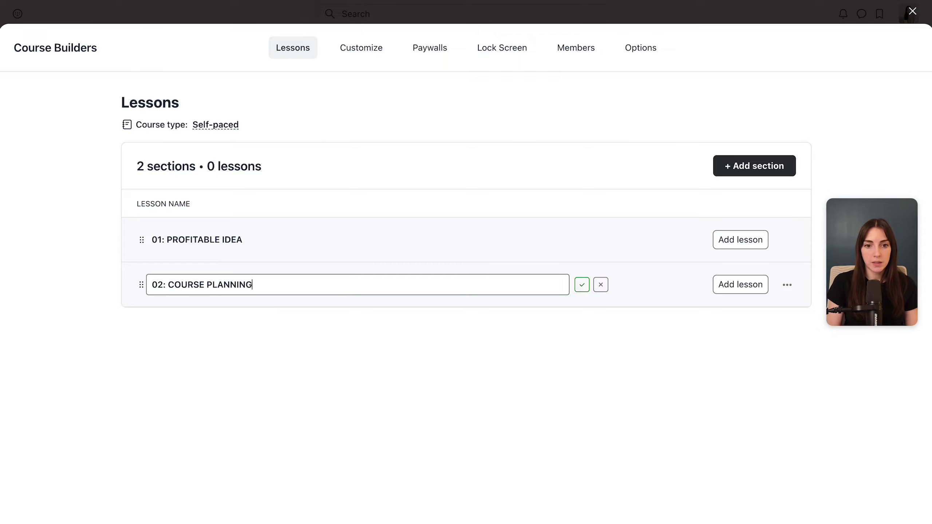
{"action": "key", "text": "Return"}
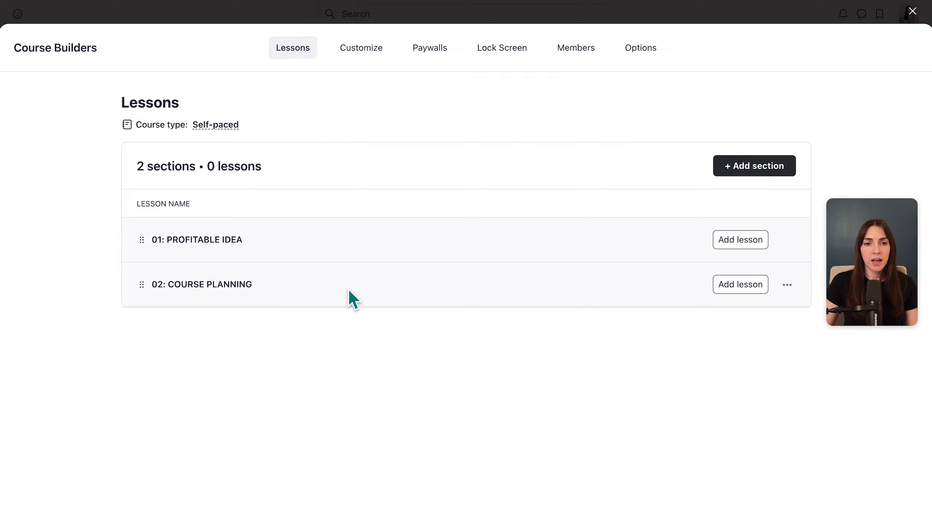
Step: Add lessons The Bridge Theory, Brainstorm your course outcome, and Choose your ideal student under section 01
{"action": "left_click", "coordinate": [760, 244]}
{"action": "key", "text": "ctrl+a"}
{"action": "type", "text": "The Bridge Theory"}
{"action": "key", "text": "Return"}
{"action": "left_click", "coordinate": [736, 240]}
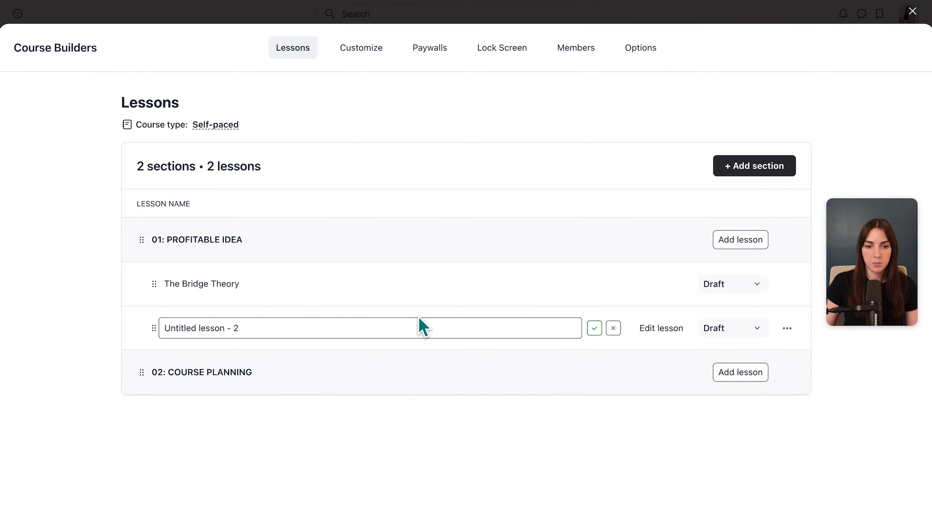
{"action": "key", "text": "ctrl+a"}
{"action": "type", "text": "Br"}
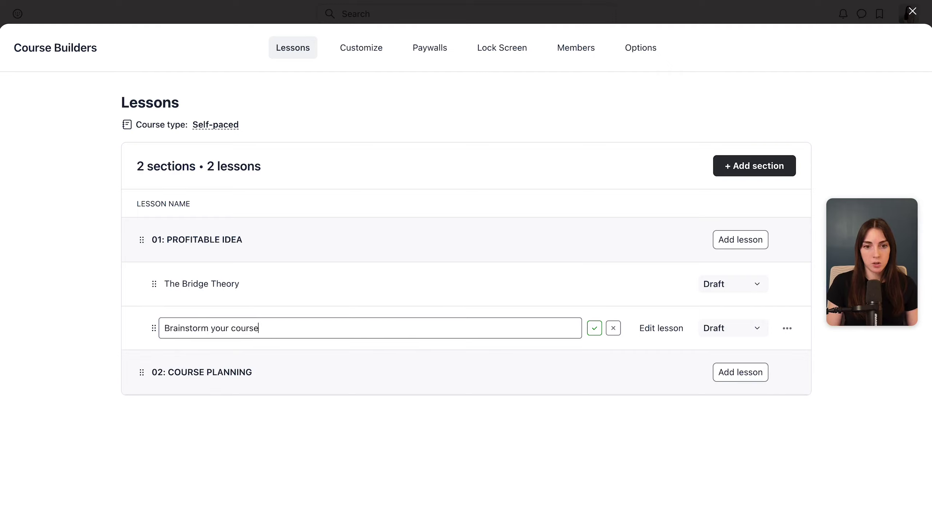
{"action": "type", "text": "ainstorm your course outcome"}
{"action": "key", "text": "Return"}
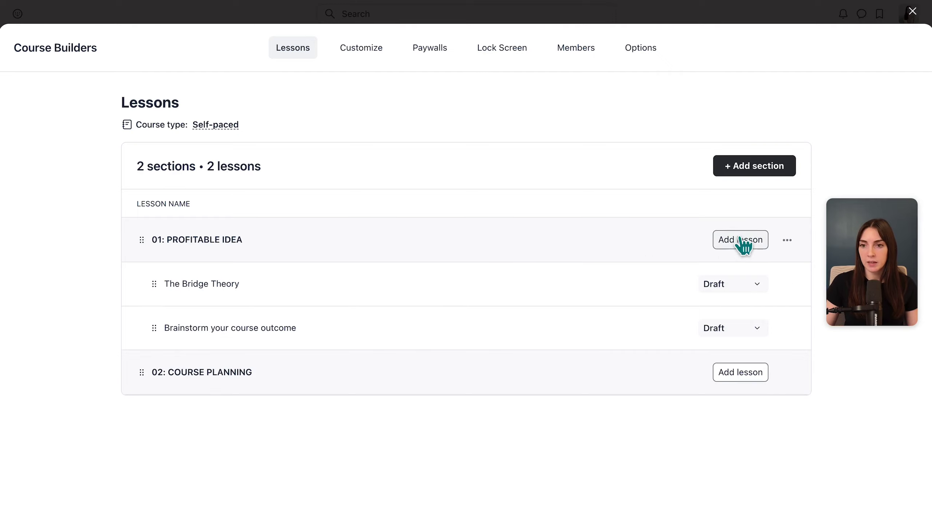
{"action": "left_click", "coordinate": [740, 241]}
{"action": "key", "text": "ctrl+a"}
{"action": "type", "text": "C"}
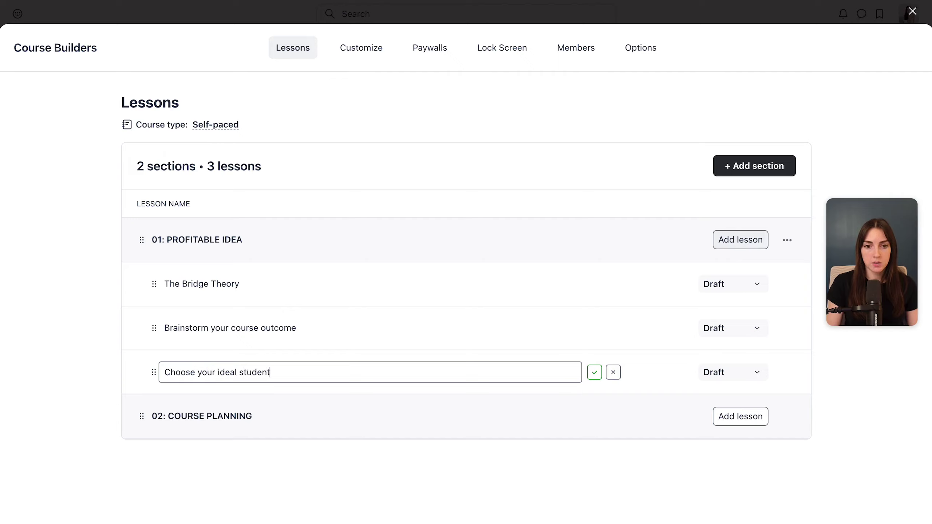
{"action": "type", "text": "hoose your ideal students"}
{"action": "key", "text": "BackSpace"}
{"action": "key", "text": "Return"}
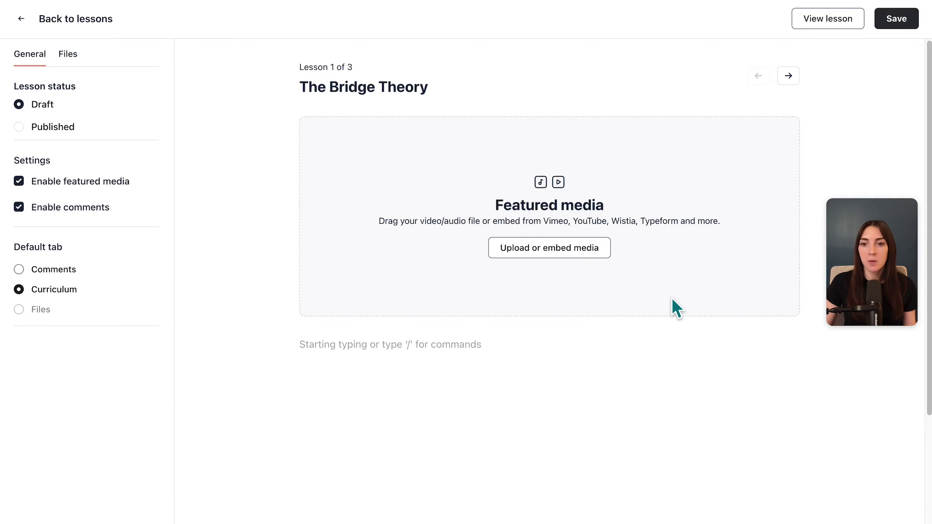
Step: Upload the video 'The buyer's mindset' as The Bridge Theory lesson's featured media
{"action": "left_click", "coordinate": [581, 255]}
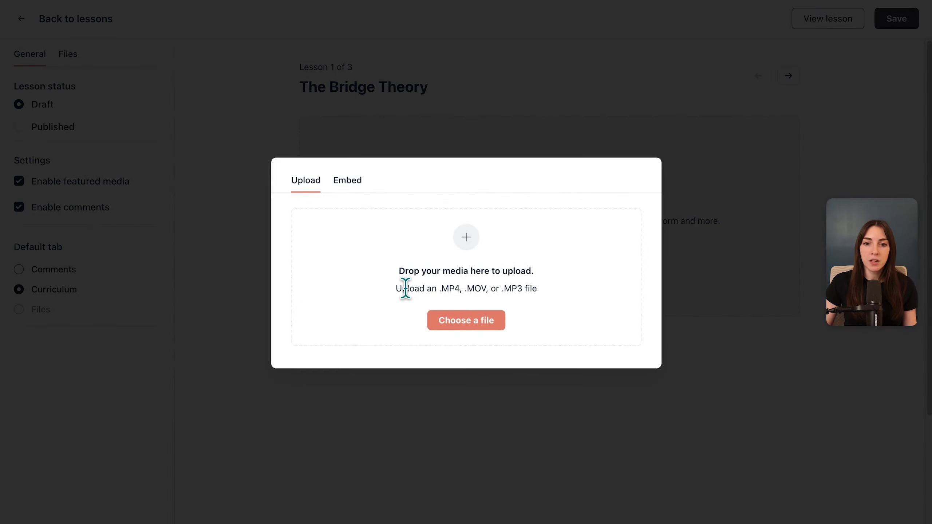
{"action": "left_click", "coordinate": [349, 182]}
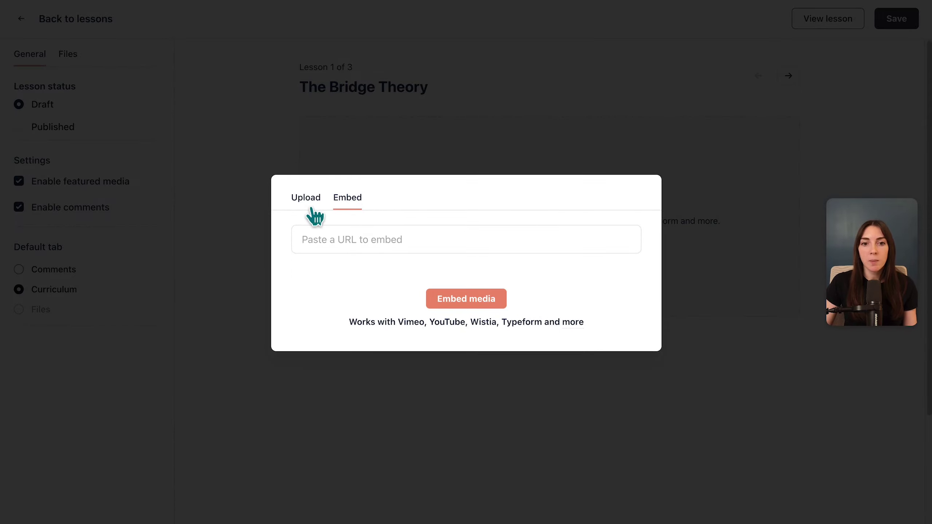
{"action": "left_click", "coordinate": [306, 197]}
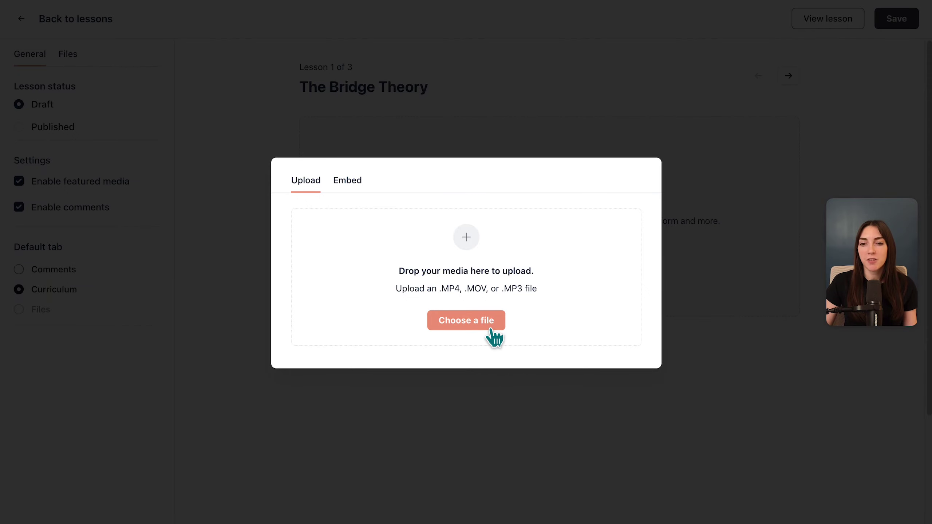
{"action": "left_click", "coordinate": [491, 329]}
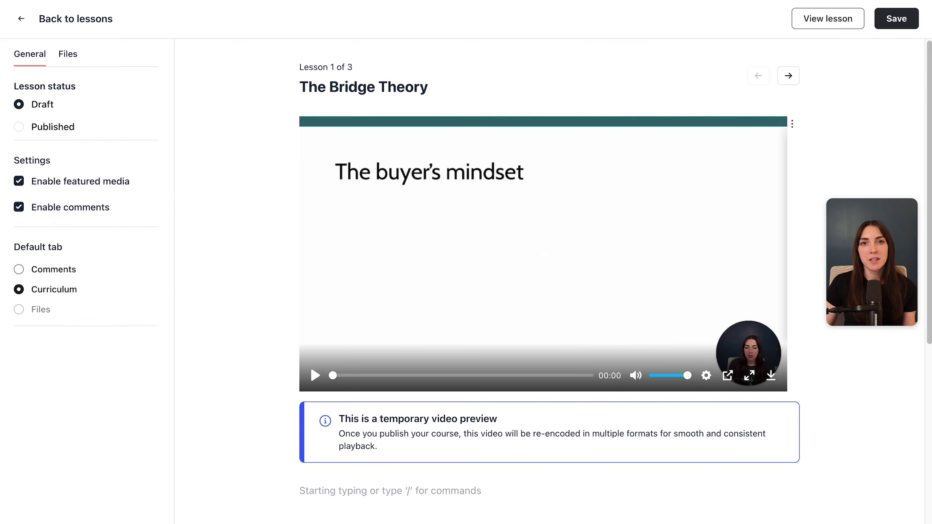
{"action": "mouse_move", "coordinate": [684, 288]}
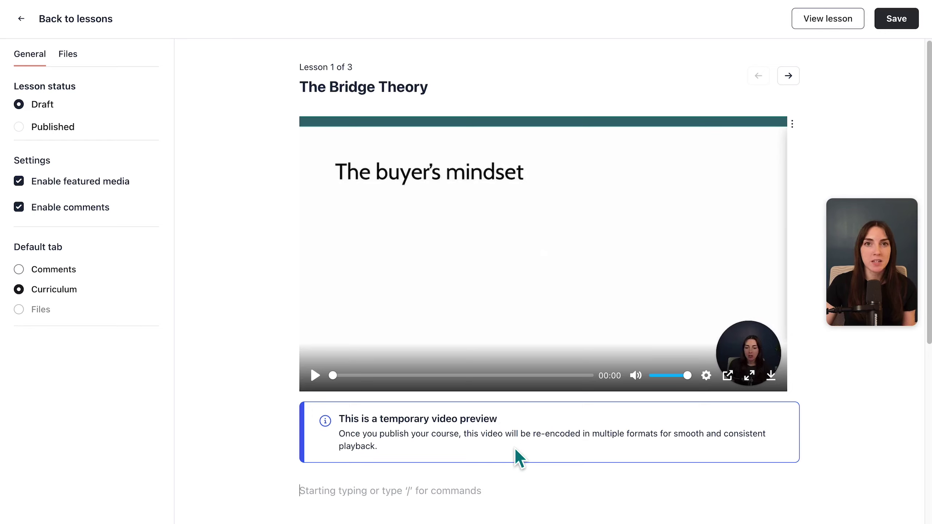
{"action": "mouse_move", "coordinate": [635, 212]}
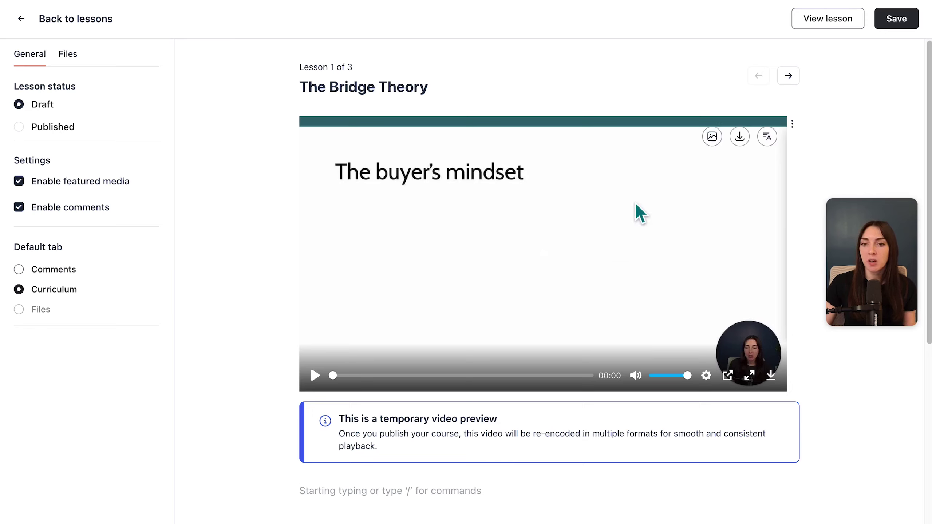
Step: Check the video's custom thumbnail settings and place the cursor below the video
{"action": "left_click", "coordinate": [711, 138]}
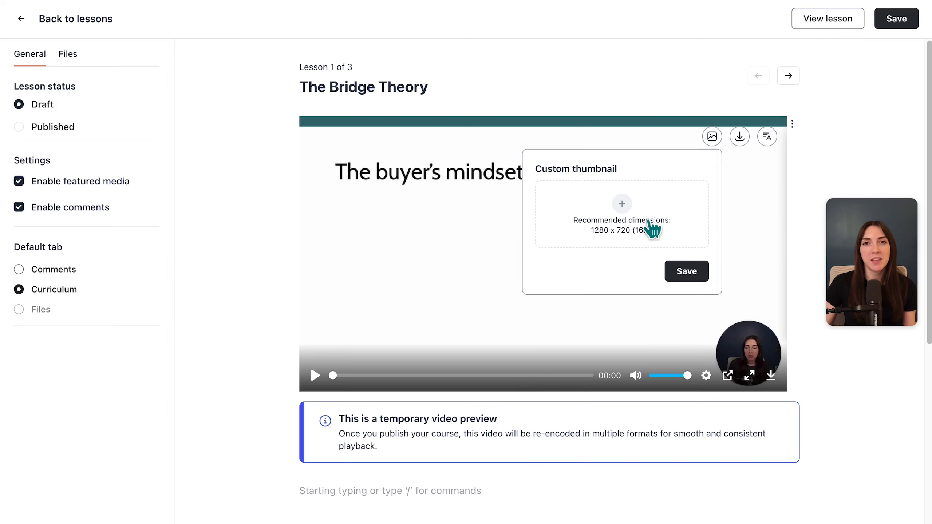
{"action": "scroll", "coordinate": [623, 404], "scroll_direction": "down", "scroll_amount": 3}
{"action": "left_click", "coordinate": [579, 433]}
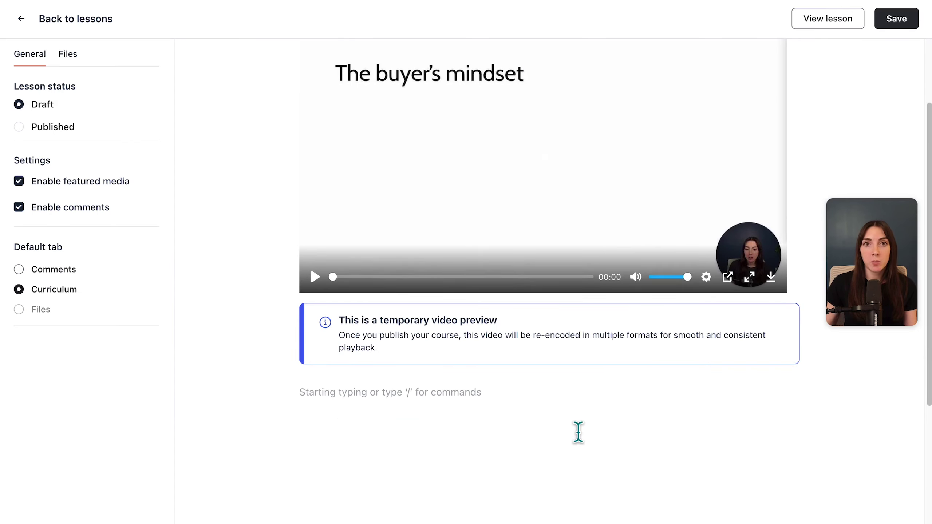
Step: Add a 'More info' line with a file attachment block for the course lifecycle PDF
{"action": "type", "text": "More info"}
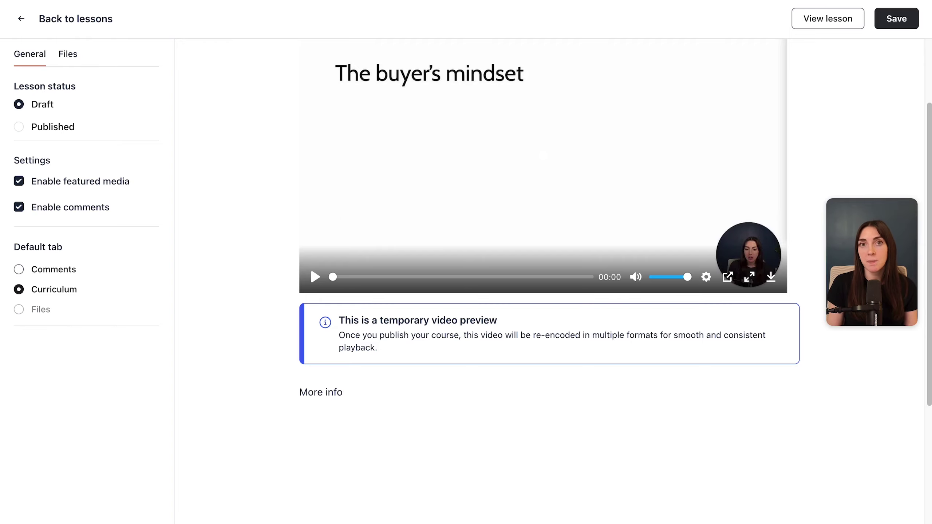
{"action": "key", "text": "Return"}
{"action": "type", "text": "/"}
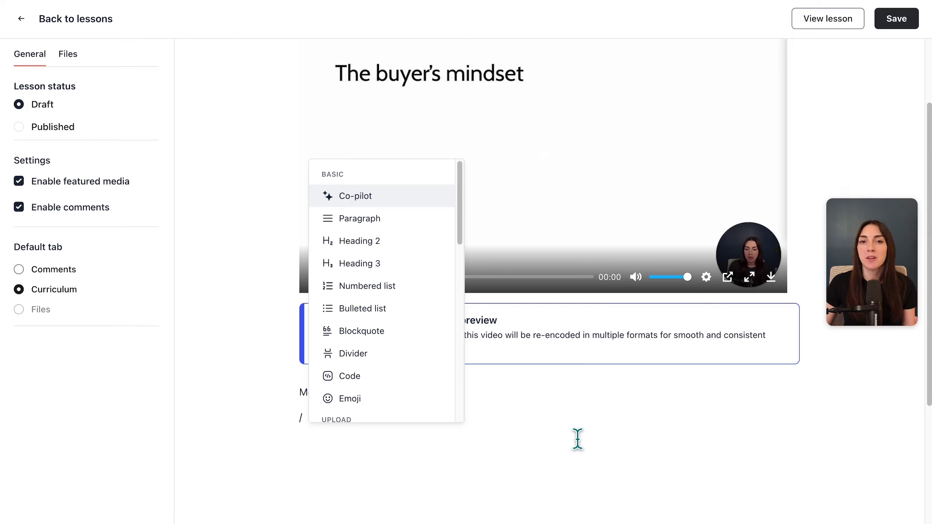
{"action": "left_click_drag", "start_coordinate": [460, 211], "coordinate": [461, 287]}
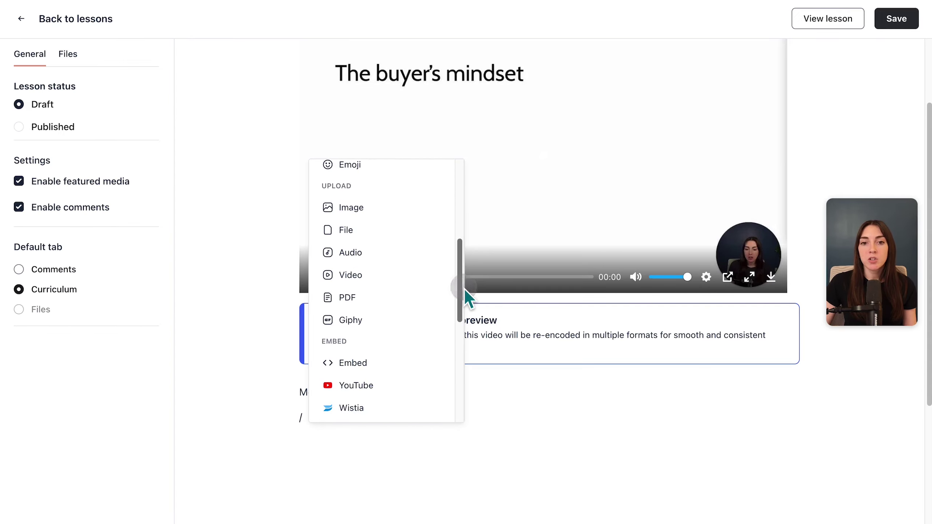
{"action": "left_click", "coordinate": [430, 242]}
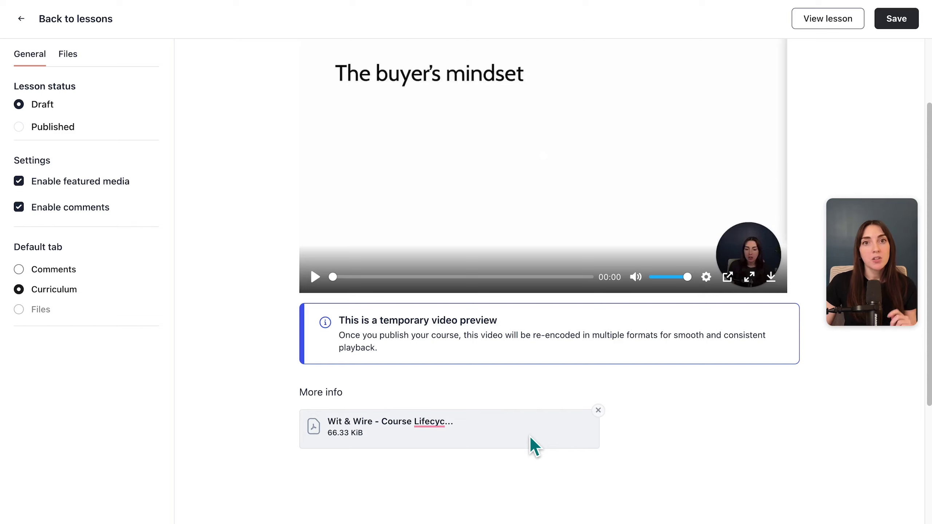
Step: Review the lesson's attached files, then set it to Published and save
{"action": "left_click", "coordinate": [76, 64]}
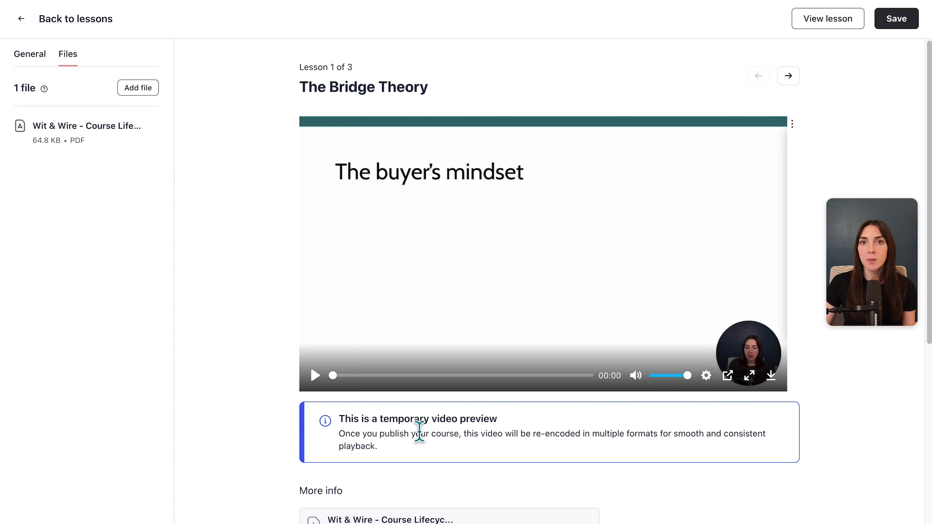
{"action": "left_click", "coordinate": [32, 55]}
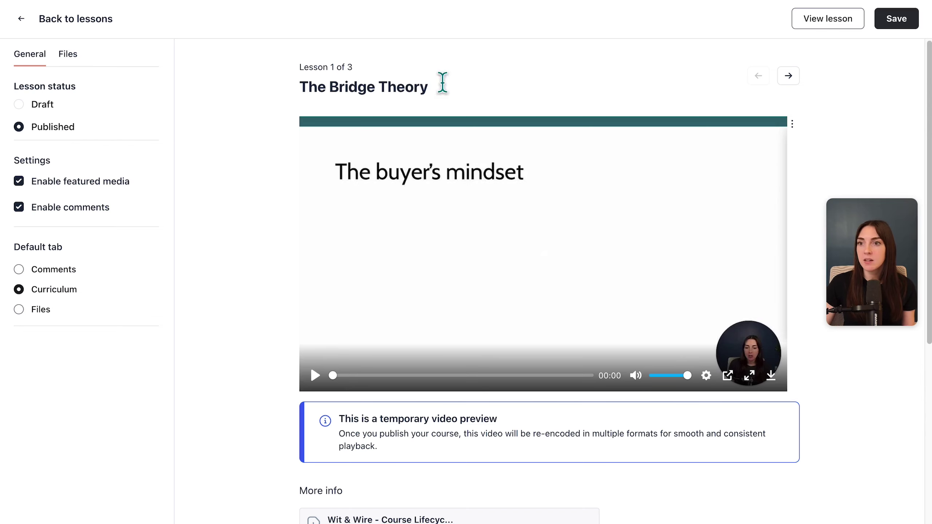
{"action": "left_click", "coordinate": [900, 20]}
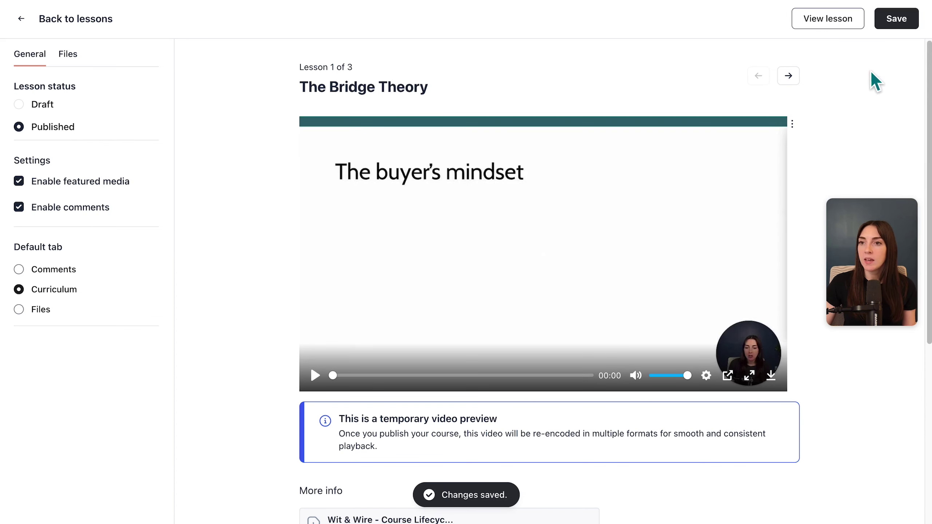
Step: Preview The Bridge Theory lesson as a member and scroll through it
{"action": "left_click", "coordinate": [844, 31]}
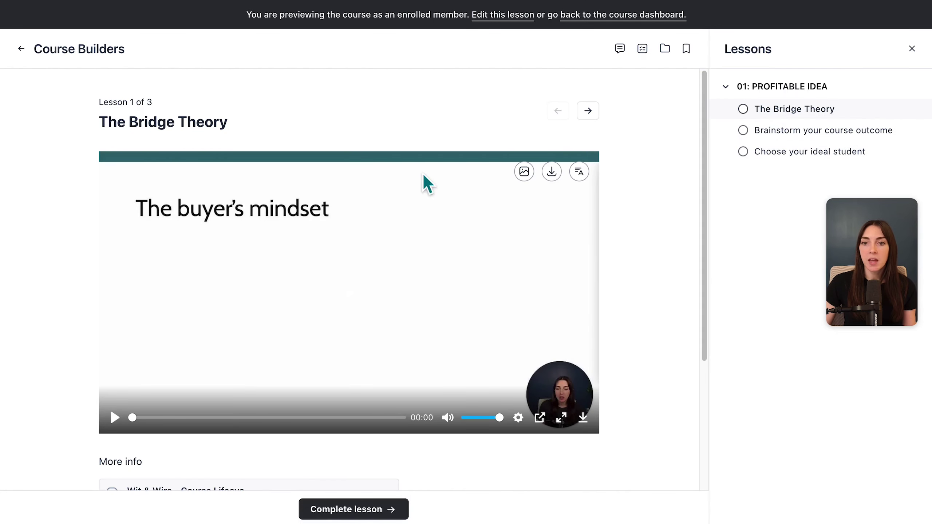
{"action": "scroll", "coordinate": [411, 186], "scroll_direction": "down", "scroll_amount": 5}
{"action": "scroll", "coordinate": [414, 179], "scroll_direction": "up", "scroll_amount": 5}
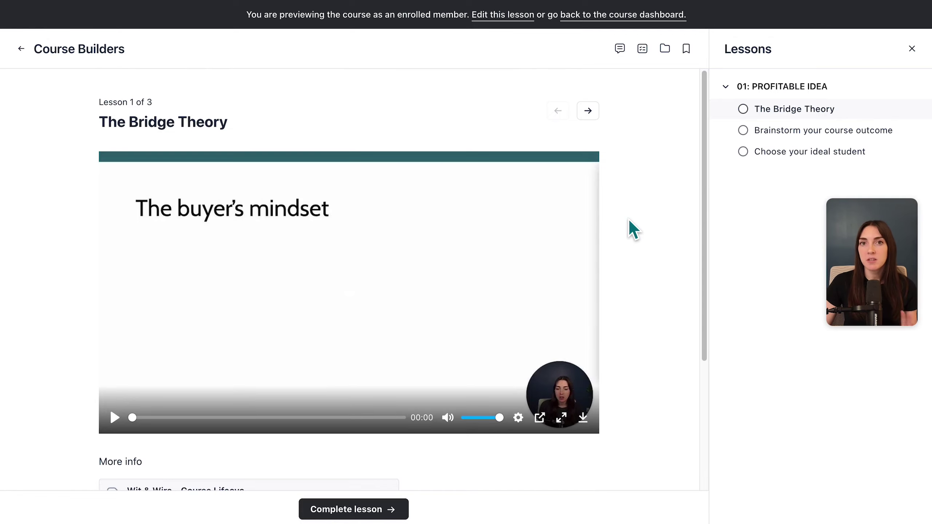
{"action": "scroll", "coordinate": [628, 224], "scroll_direction": "down", "scroll_amount": 5}
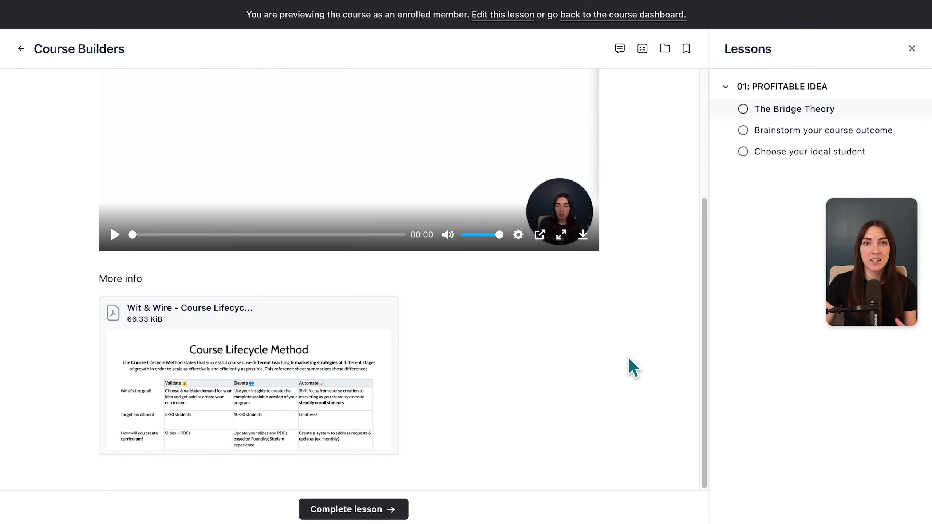
{"action": "scroll", "coordinate": [631, 366], "scroll_direction": "up", "scroll_amount": 5}
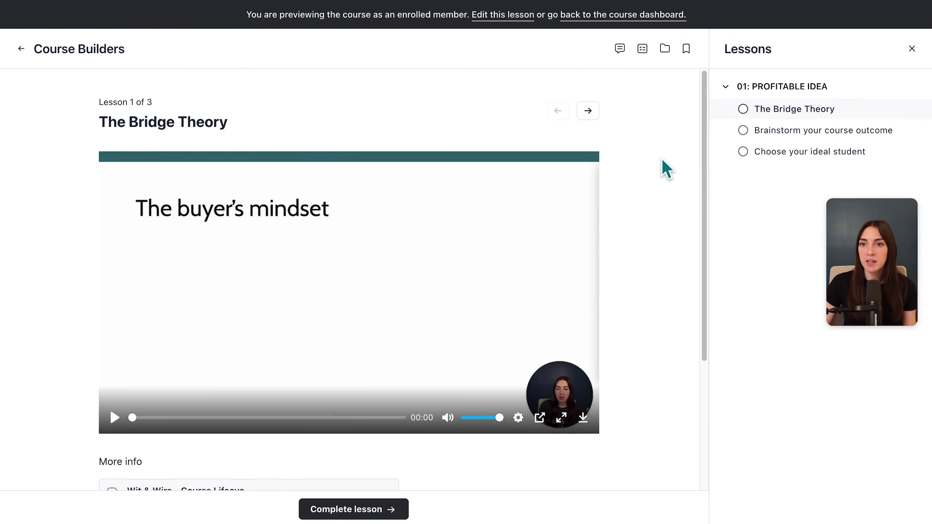
Step: Check the preview's Files, Comments and Lessons panels, then return to the lessons admin
{"action": "left_click", "coordinate": [665, 49]}
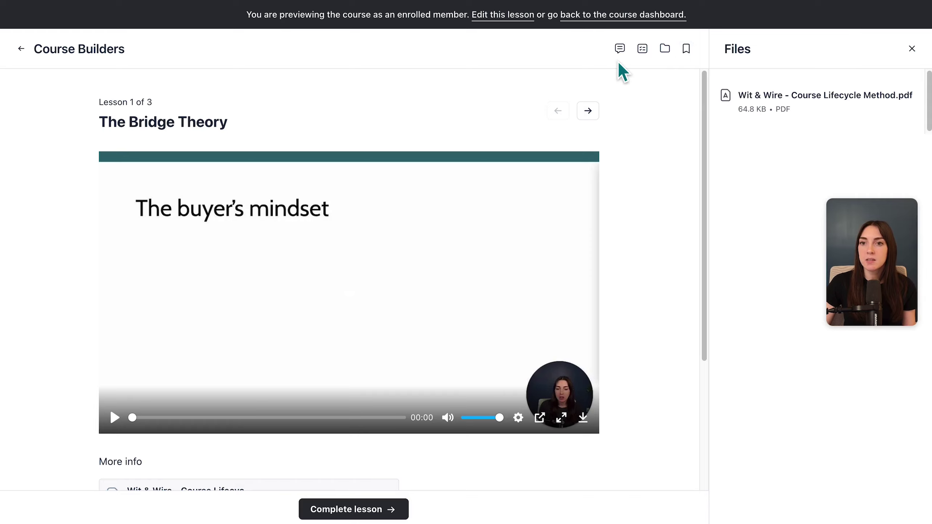
{"action": "left_click", "coordinate": [619, 48]}
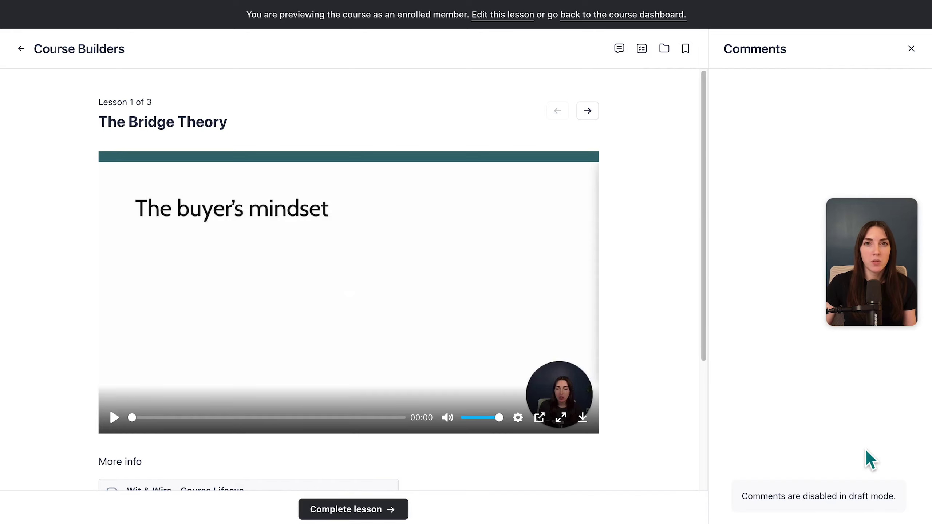
{"action": "left_click", "coordinate": [642, 51]}
{"action": "left_click", "coordinate": [665, 49]}
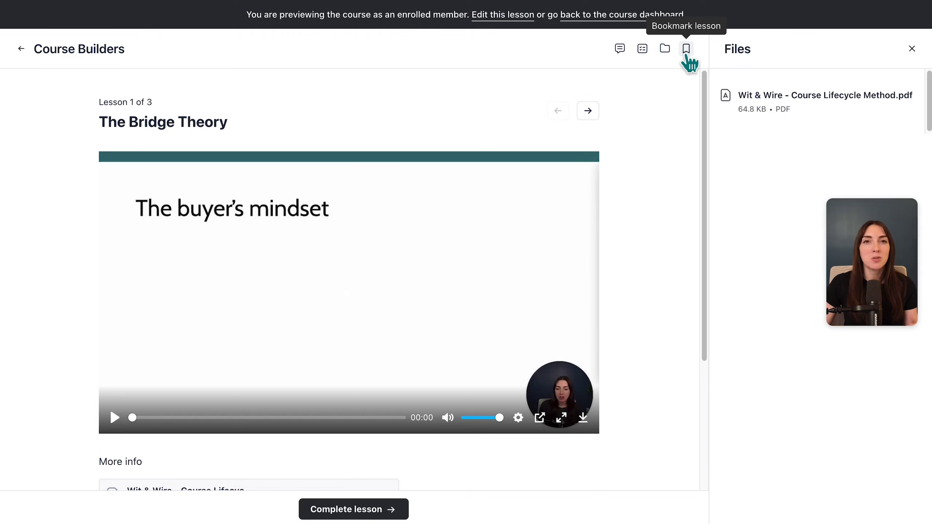
{"action": "left_click", "coordinate": [21, 49]}
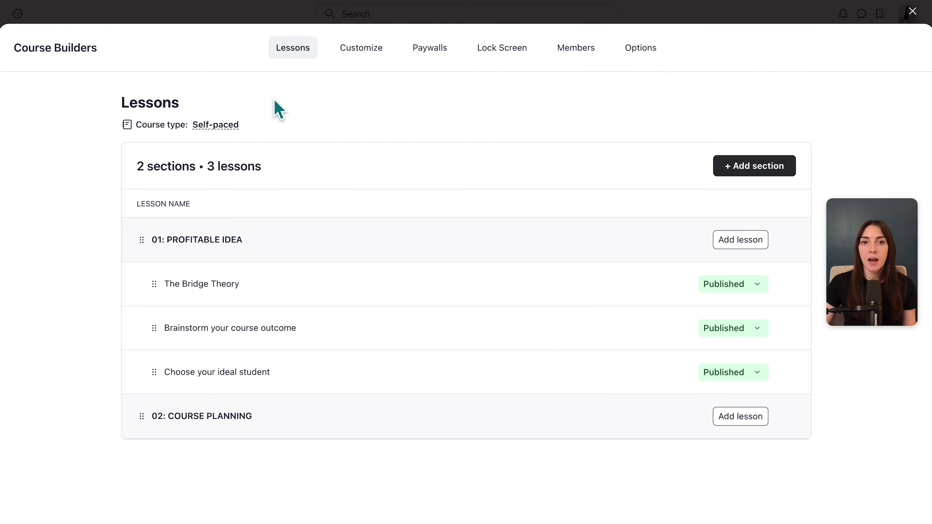
Step: View the Course Builders course as an enrolled member and open The Bridge Theory lesson
{"action": "left_click", "coordinate": [912, 12]}
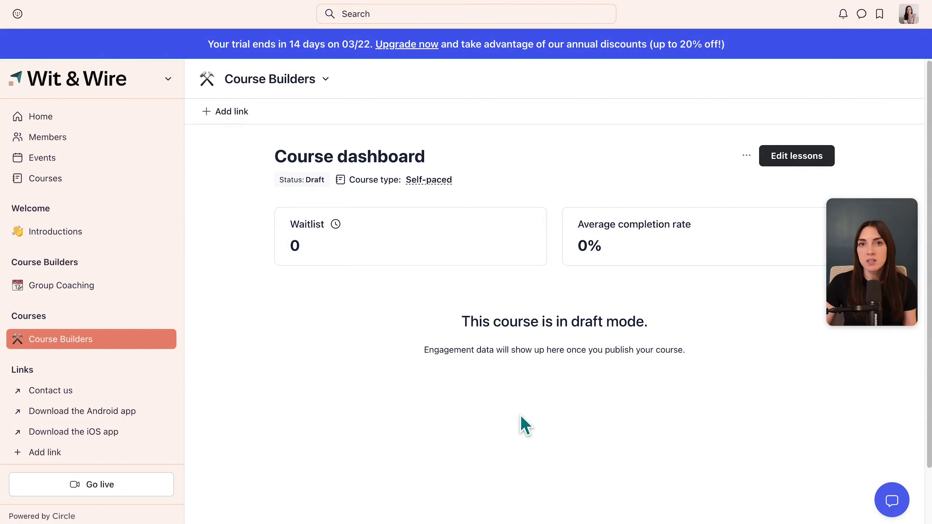
{"action": "left_click", "coordinate": [747, 155]}
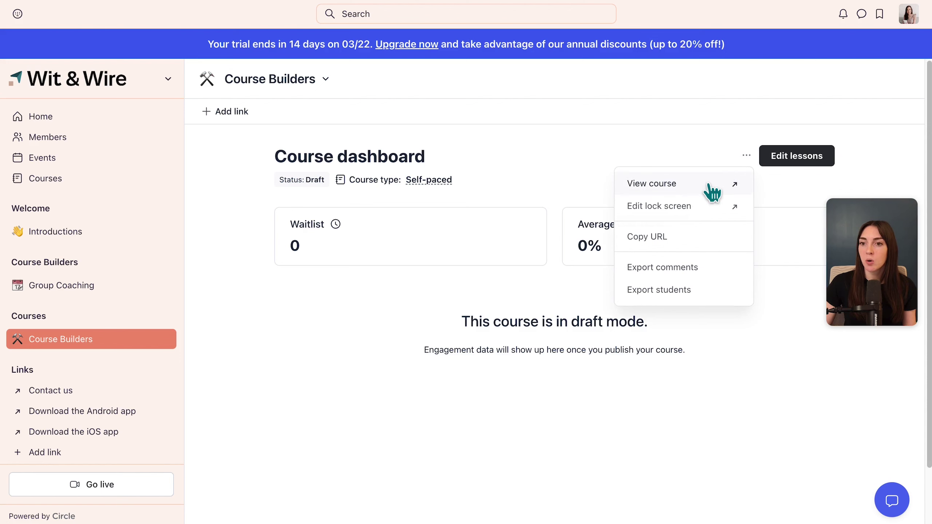
{"action": "left_click", "coordinate": [652, 183]}
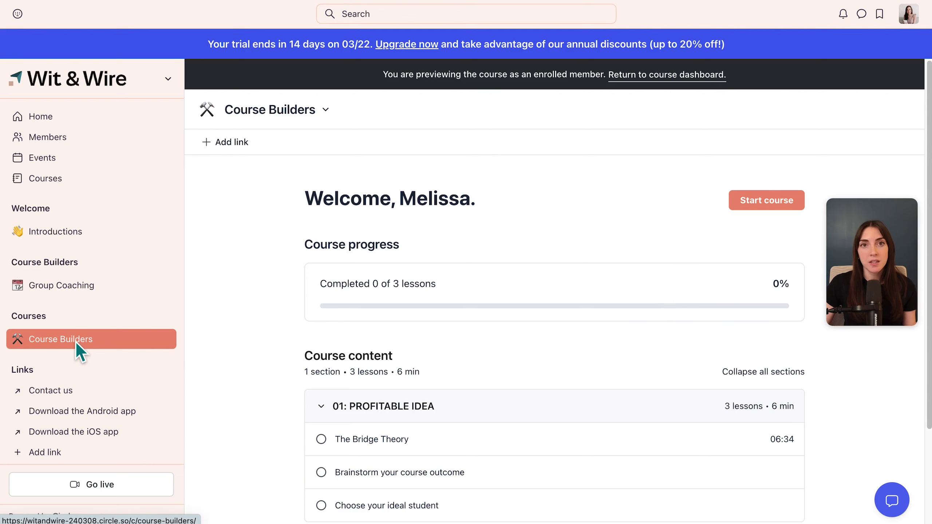
{"action": "scroll", "coordinate": [555, 246], "scroll_direction": "down", "scroll_amount": 3}
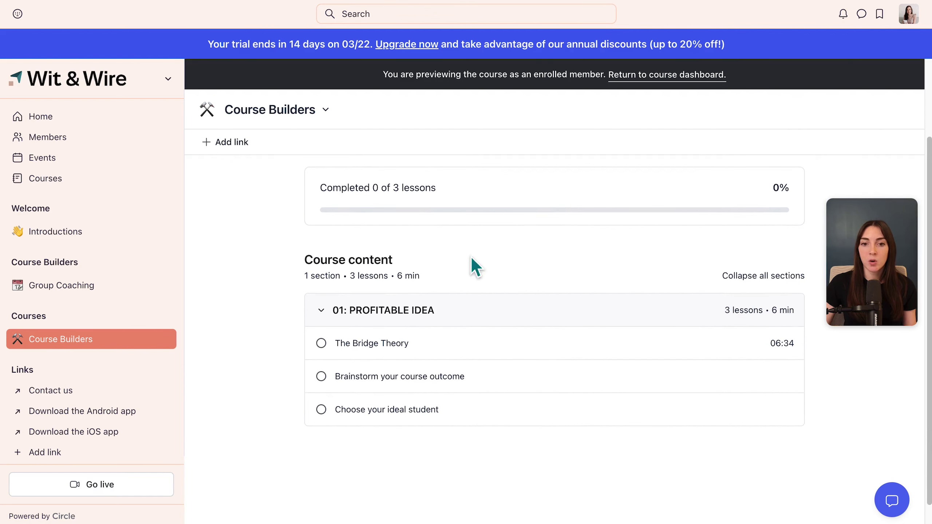
{"action": "left_click", "coordinate": [400, 345]}
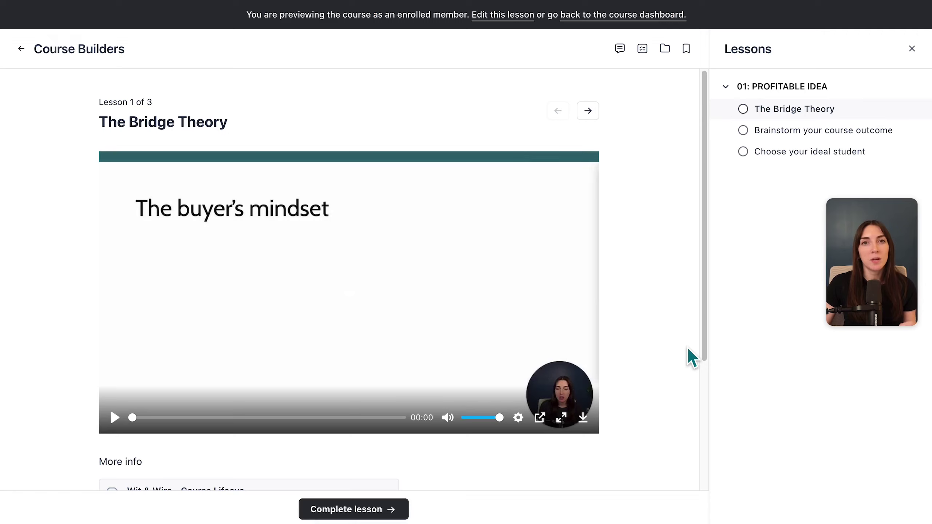
{"action": "left_click", "coordinate": [21, 49]}
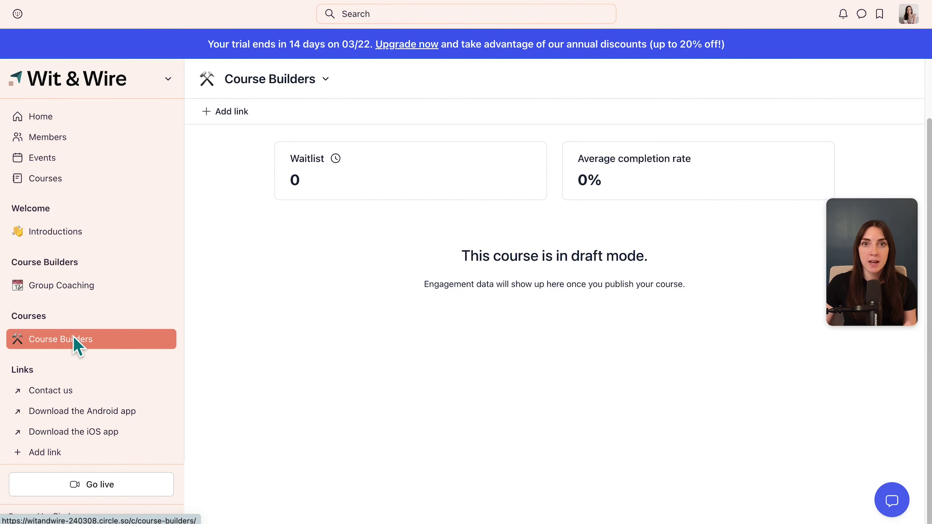
Step: Browse the courses list, return to Course Builders and open its space options dropdown
{"action": "left_click", "coordinate": [67, 180]}
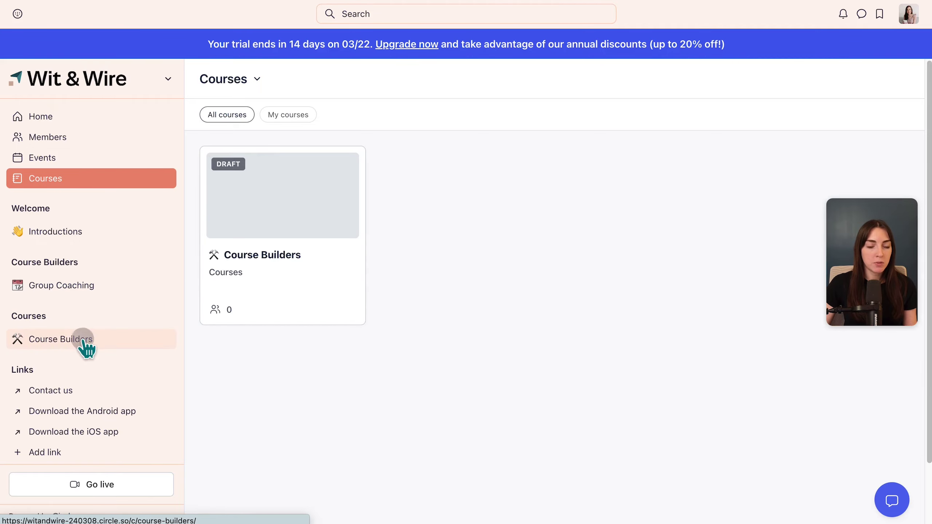
{"action": "left_click", "coordinate": [99, 341]}
{"action": "left_click", "coordinate": [326, 79]}
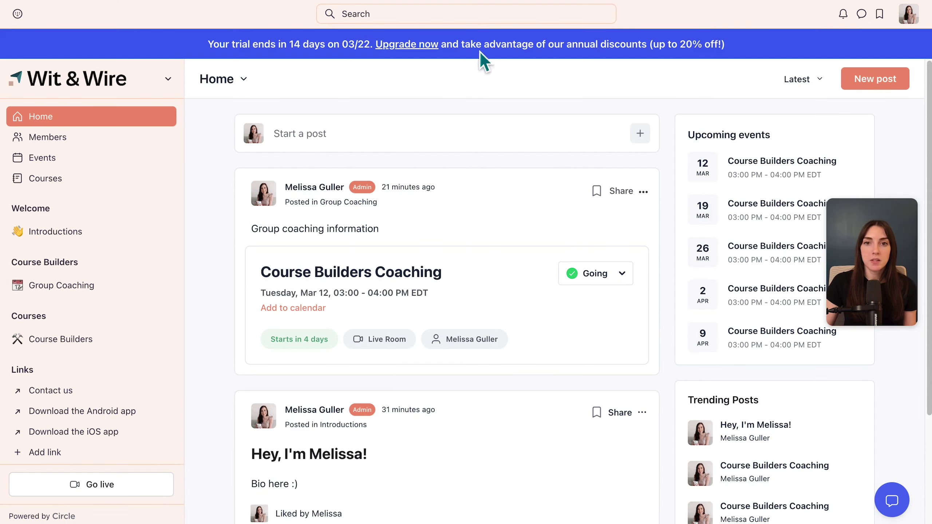
{"action": "left_click", "coordinate": [471, 17]}
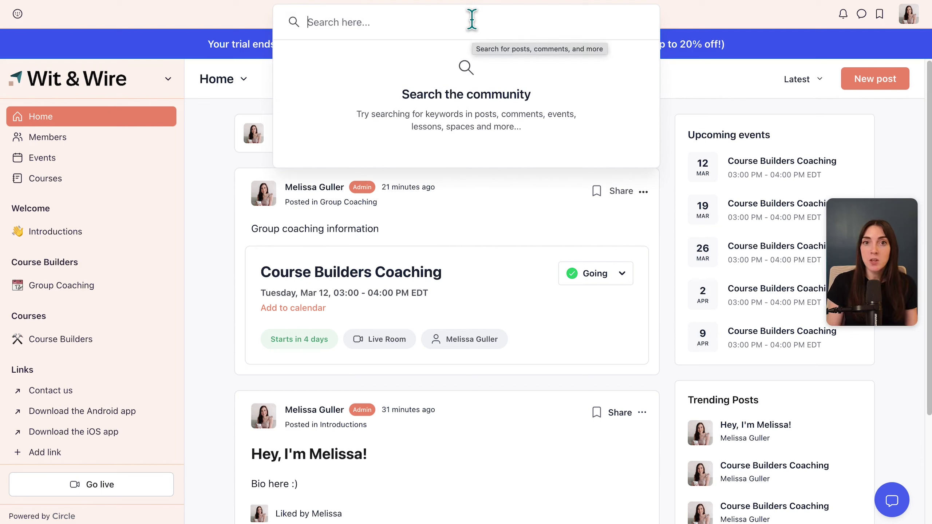
{"action": "type", "text": "the b"}
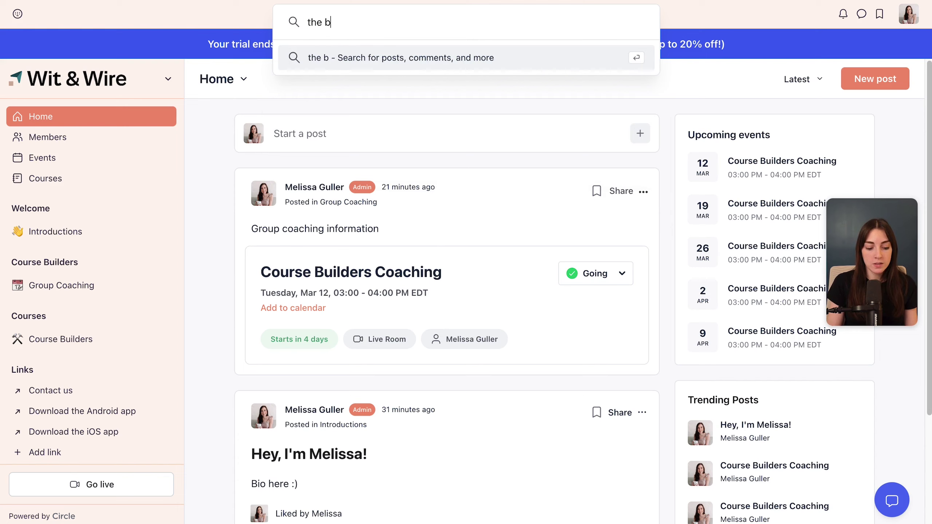
{"action": "type", "text": "ridge theory"}
{"action": "key", "text": "Return"}
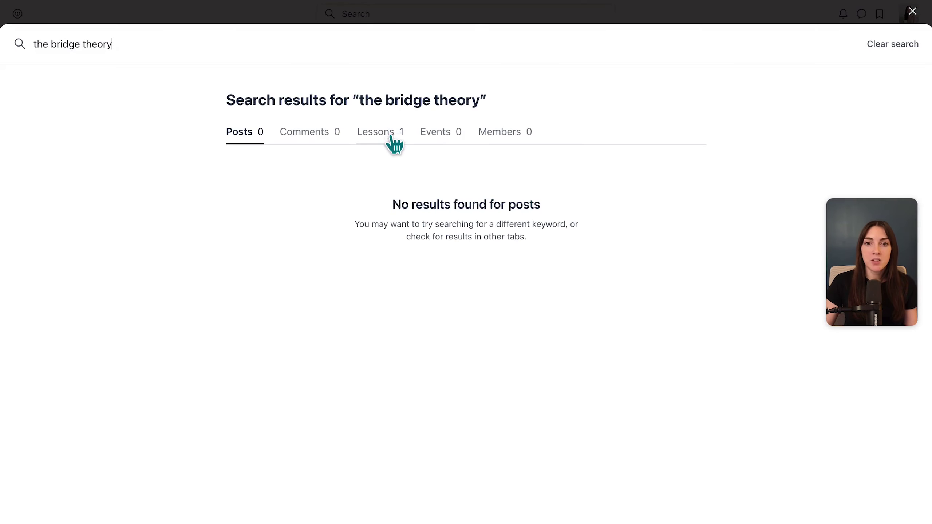
{"action": "left_click", "coordinate": [391, 136]}
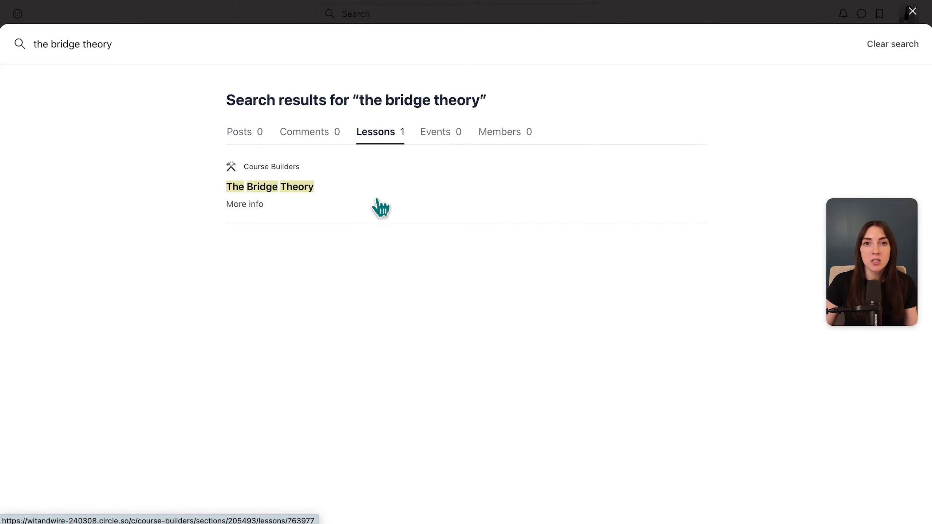
{"action": "left_click", "coordinate": [262, 142]}
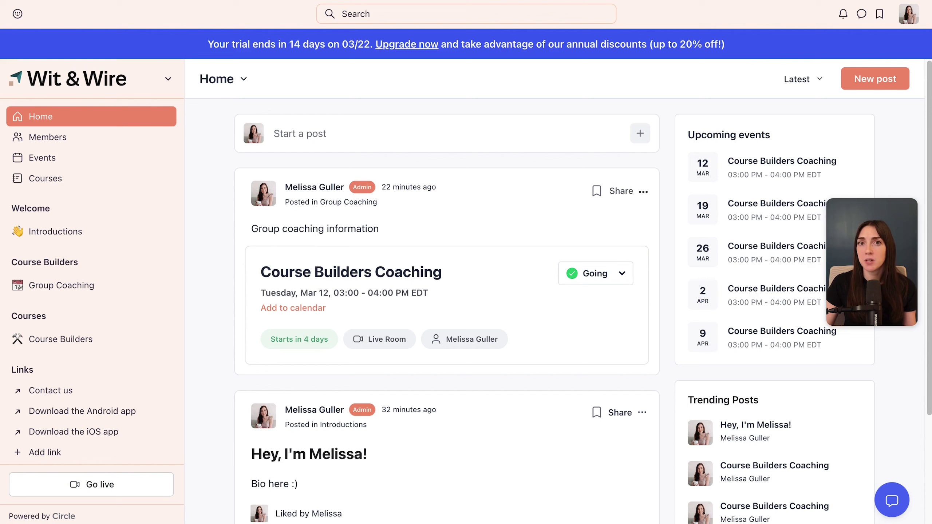
Step: Open the Members invite form and scroll down to its default member tag and space options
{"action": "left_click", "coordinate": [168, 79]}
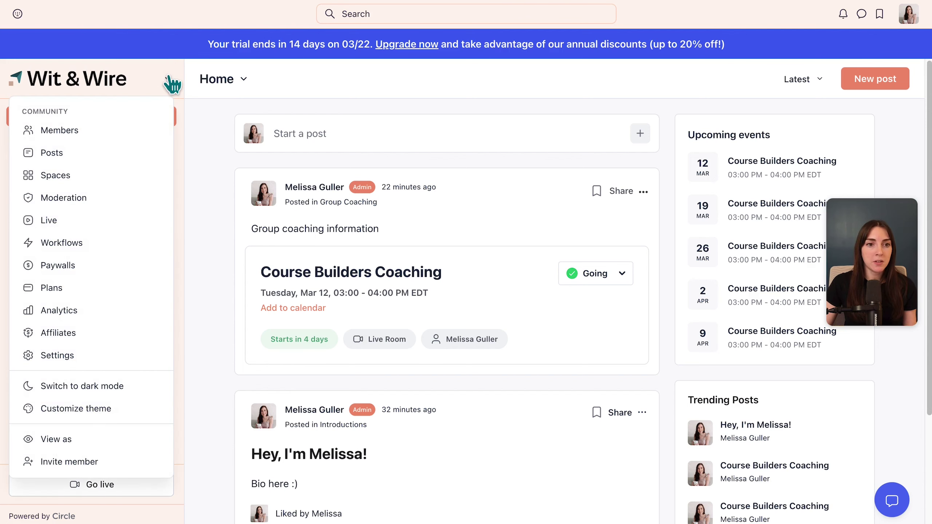
{"action": "left_click", "coordinate": [141, 130]}
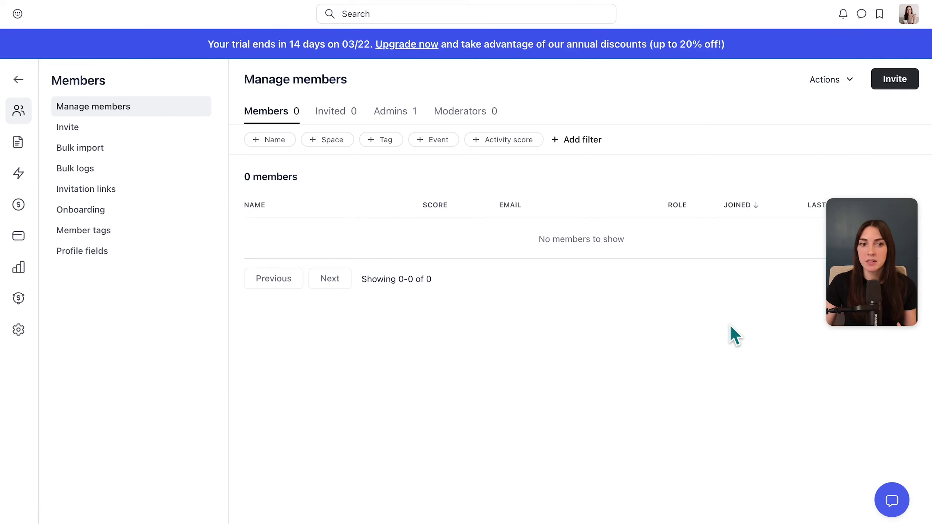
{"action": "left_click", "coordinate": [165, 136]}
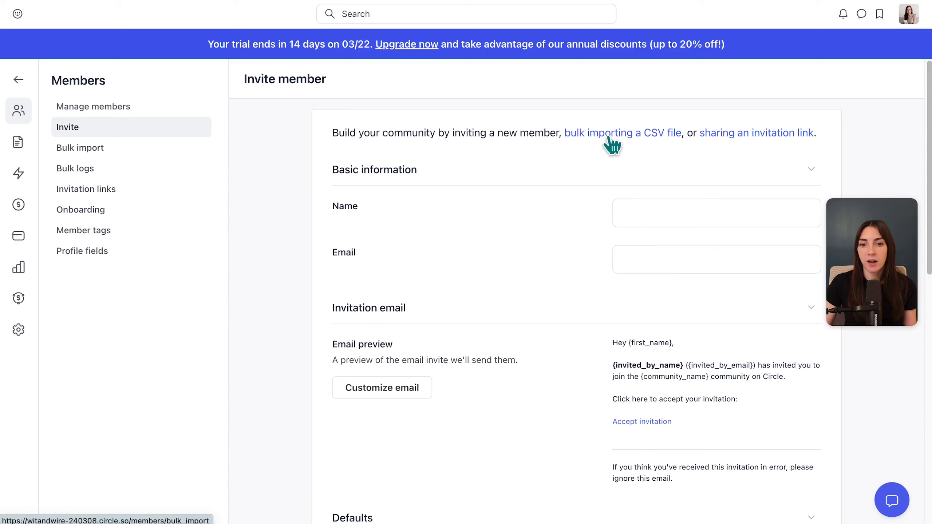
{"action": "scroll", "coordinate": [609, 145], "scroll_direction": "down", "scroll_amount": 6}
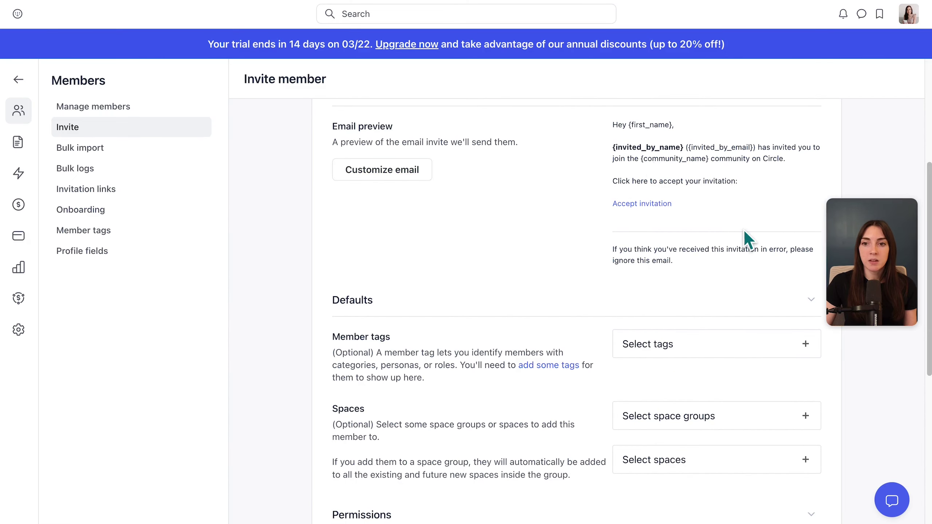
{"action": "scroll", "coordinate": [743, 234], "scroll_direction": "down", "scroll_amount": 4}
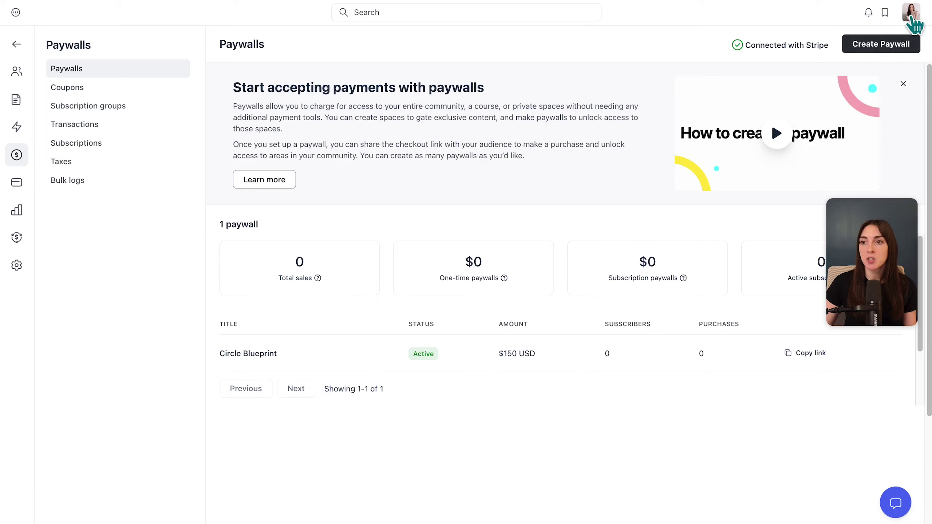
Step: Create a new paywall with display name 'Course Creator Membership' and continue to pricing
{"action": "left_click", "coordinate": [908, 50]}
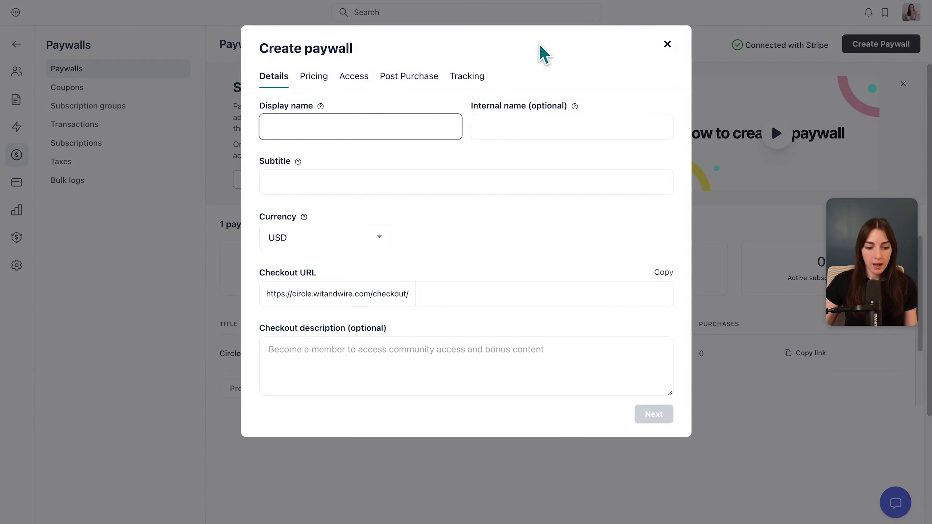
{"action": "type", "text": "Course Creator Membership"}
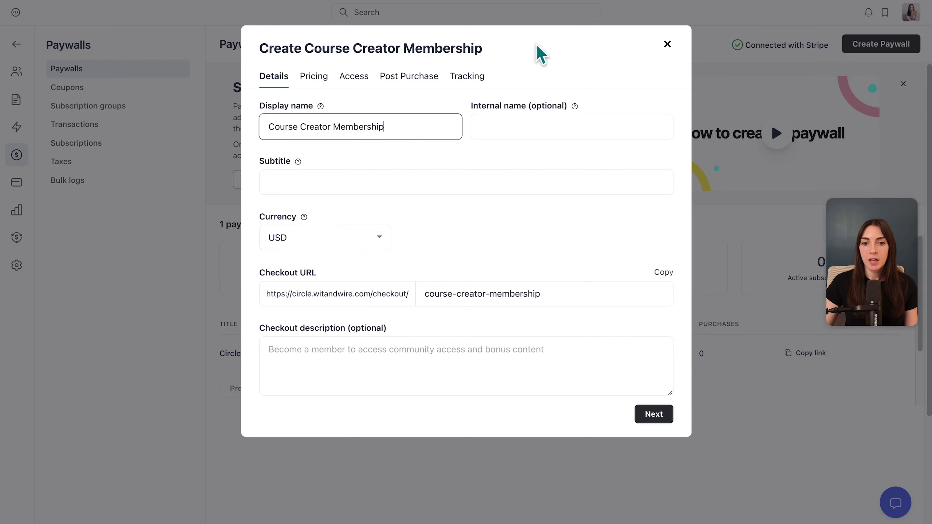
{"action": "left_click", "coordinate": [654, 414]}
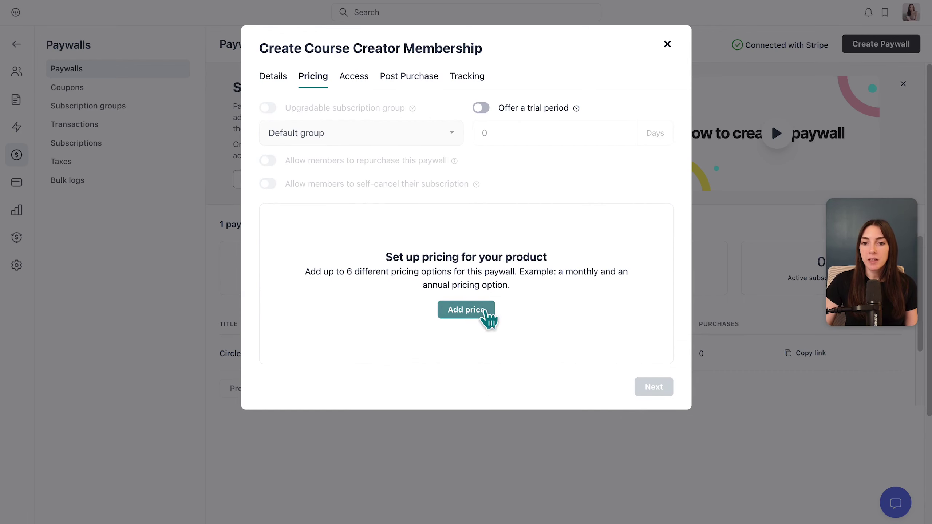
Step: Add a monthly subscription price of $100 to the paywall
{"action": "left_click", "coordinate": [485, 315]}
{"action": "left_click", "coordinate": [474, 246]}
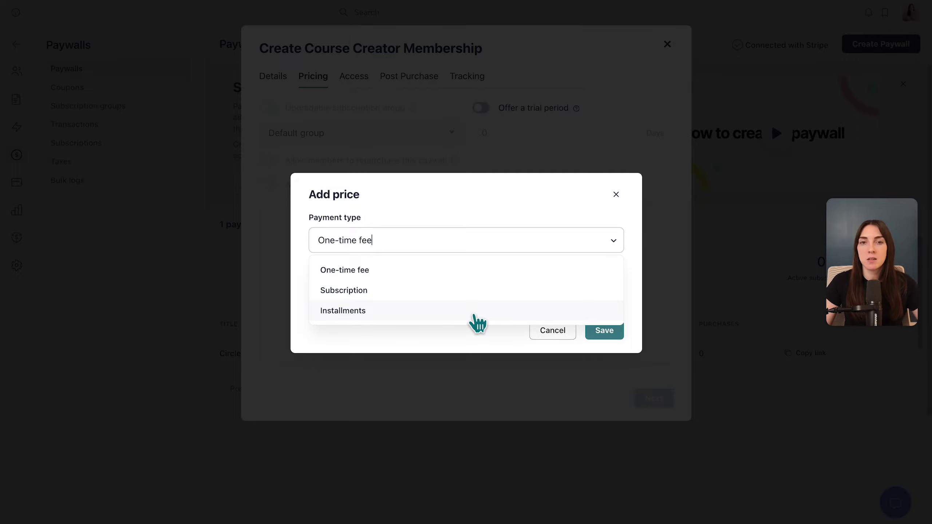
{"action": "left_click", "coordinate": [469, 291]}
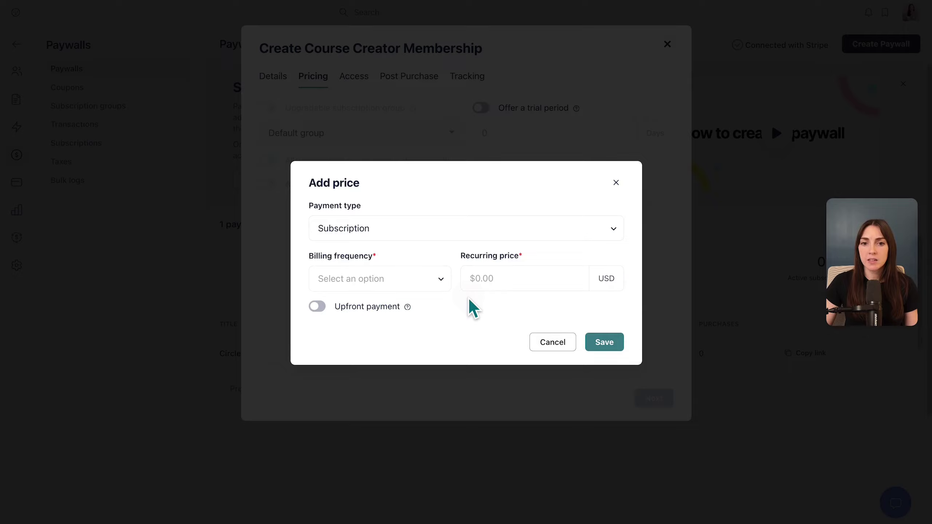
{"action": "left_click", "coordinate": [393, 275]}
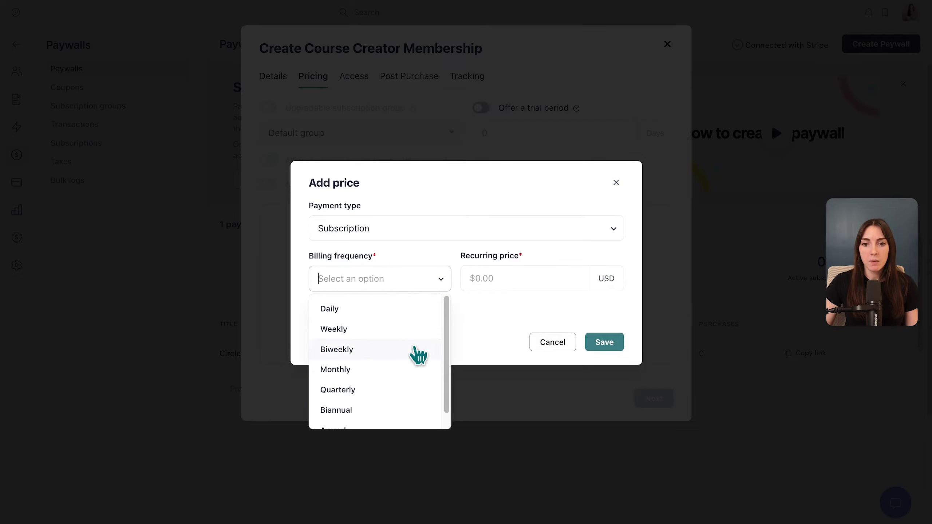
{"action": "left_click", "coordinate": [422, 370]}
{"action": "left_click", "coordinate": [512, 278]}
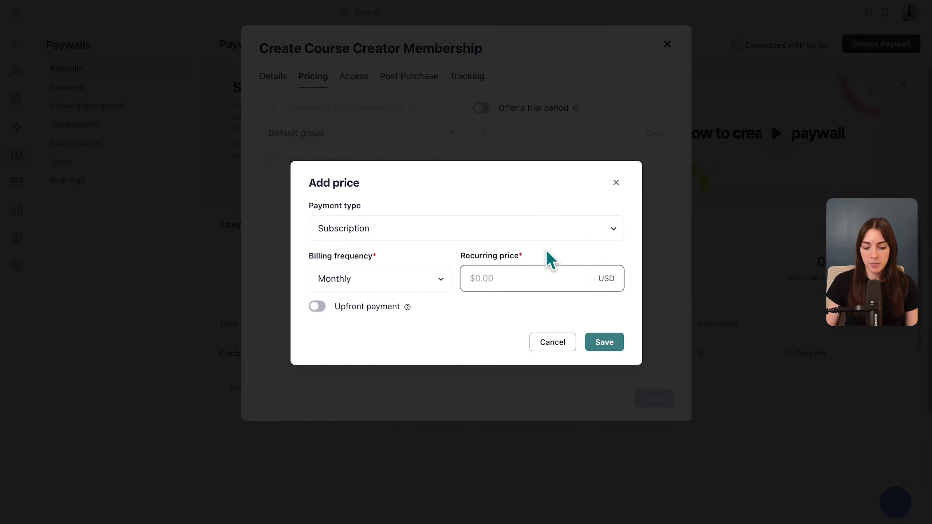
{"action": "type", "text": "1000"}
{"action": "key", "text": "BackSpace"}
{"action": "left_click", "coordinate": [605, 368]}
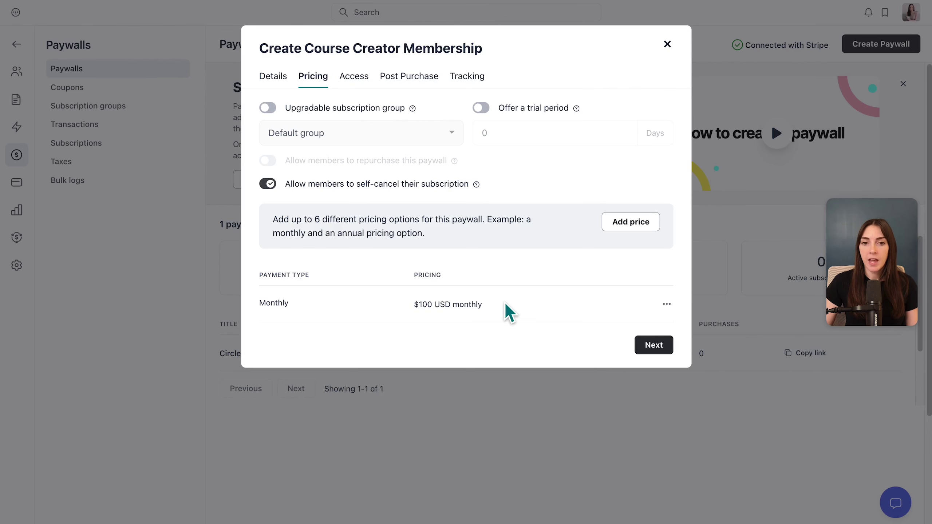
Step: Add a second, annual subscription price of $1,000
{"action": "left_click", "coordinate": [612, 225]}
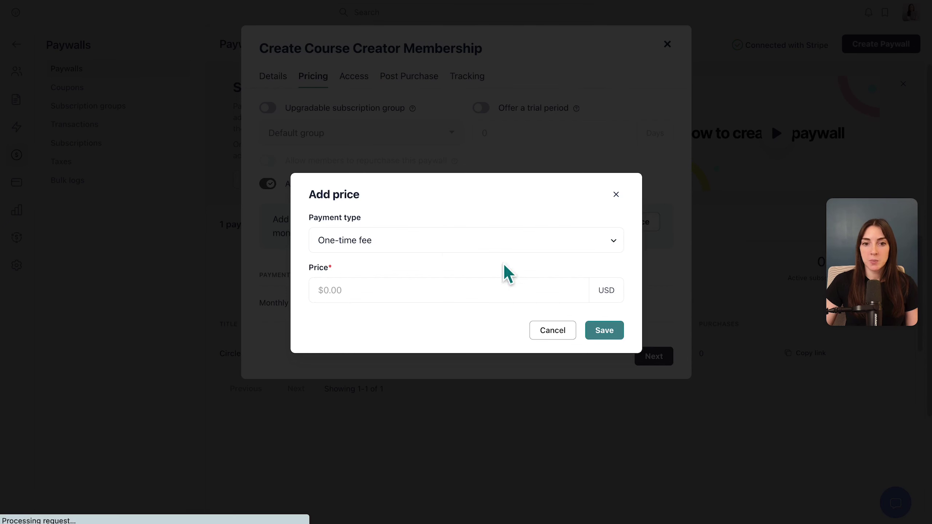
{"action": "left_click", "coordinate": [430, 241]}
{"action": "left_click", "coordinate": [430, 290]}
{"action": "left_click", "coordinate": [407, 281]}
{"action": "scroll", "coordinate": [418, 375], "scroll_direction": "down", "scroll_amount": 1}
{"action": "left_click", "coordinate": [412, 425]}
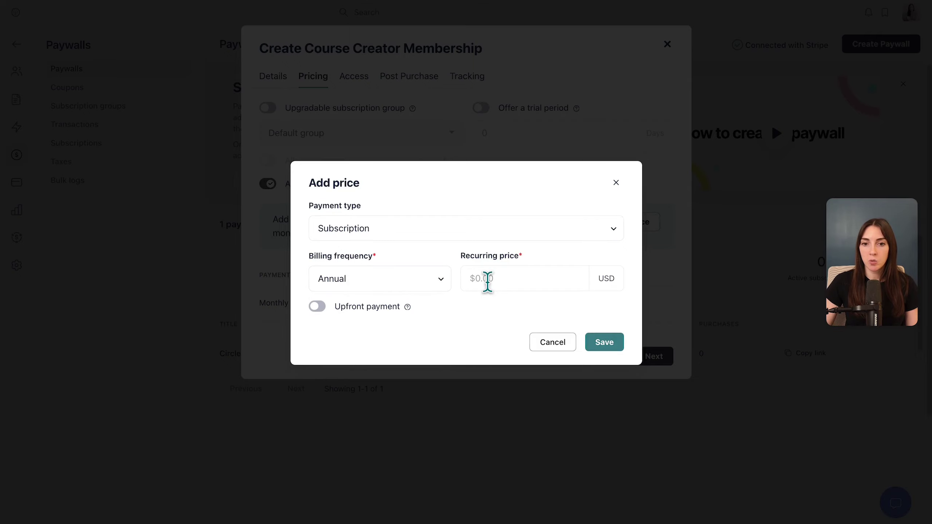
{"action": "left_click", "coordinate": [500, 277]}
{"action": "type", "text": "1000"}
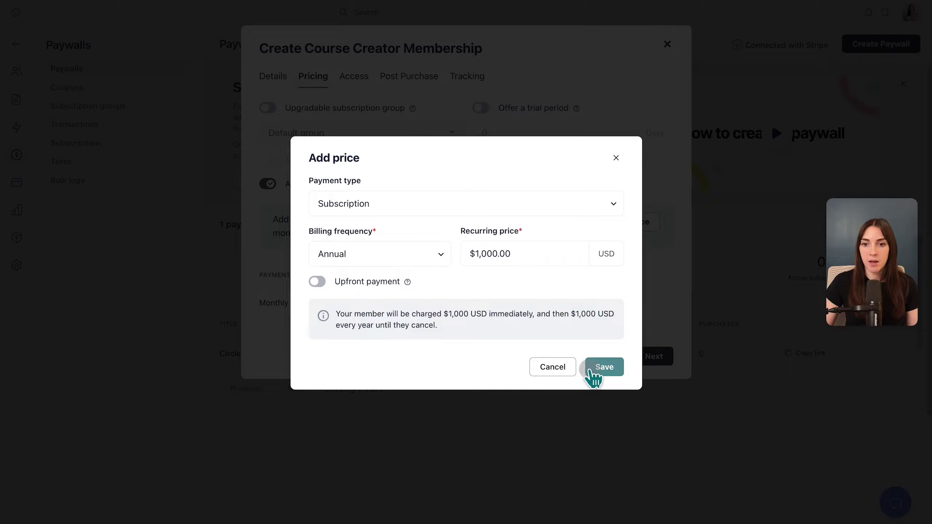
{"action": "left_click", "coordinate": [592, 372]}
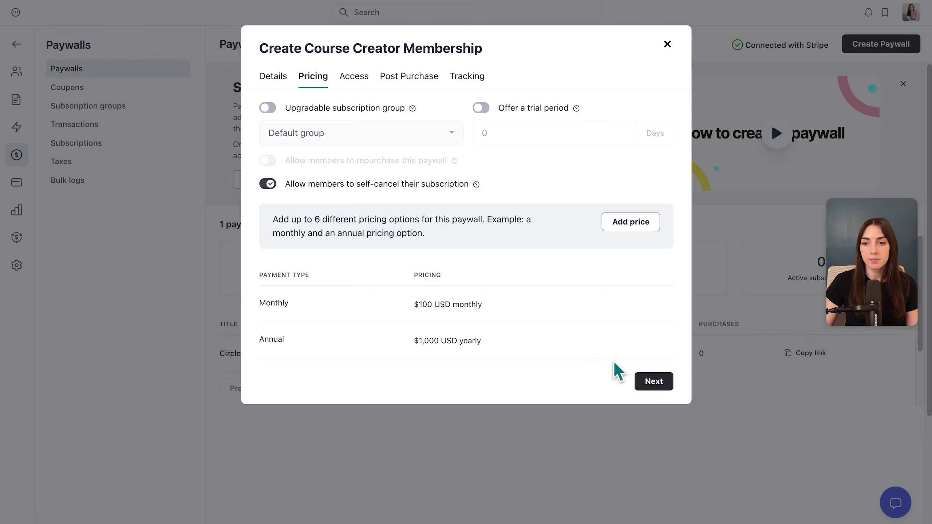
{"action": "left_click", "coordinate": [661, 388]}
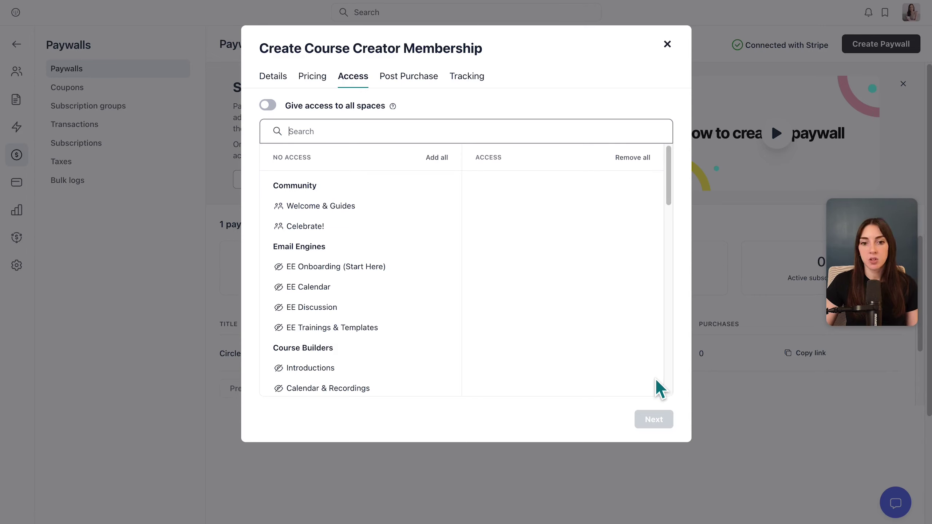
Step: Grant paywall access to all Course Builders and Community spaces
{"action": "scroll", "coordinate": [364, 300], "scroll_direction": "down", "scroll_amount": 1}
{"action": "left_click", "coordinate": [441, 334]}
{"action": "left_click", "coordinate": [583, 310]}
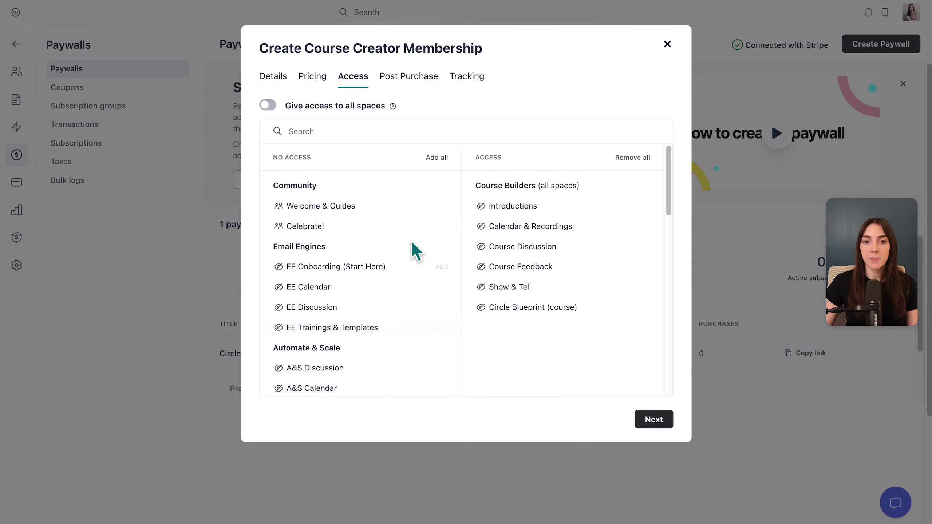
{"action": "left_click", "coordinate": [441, 186]}
{"action": "left_click", "coordinate": [570, 300]}
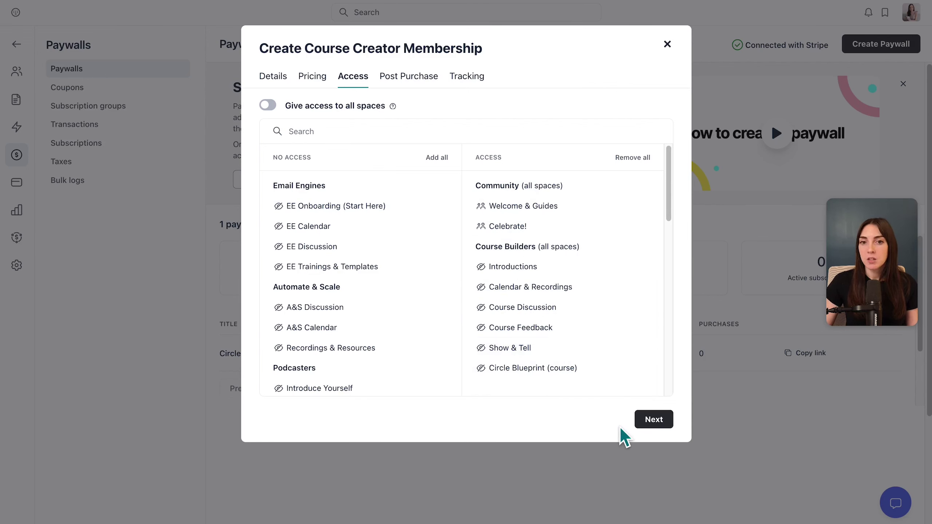
Step: Skip through post-purchase and tracking settings and publish the Course Creator Membership paywall
{"action": "left_click", "coordinate": [648, 428]}
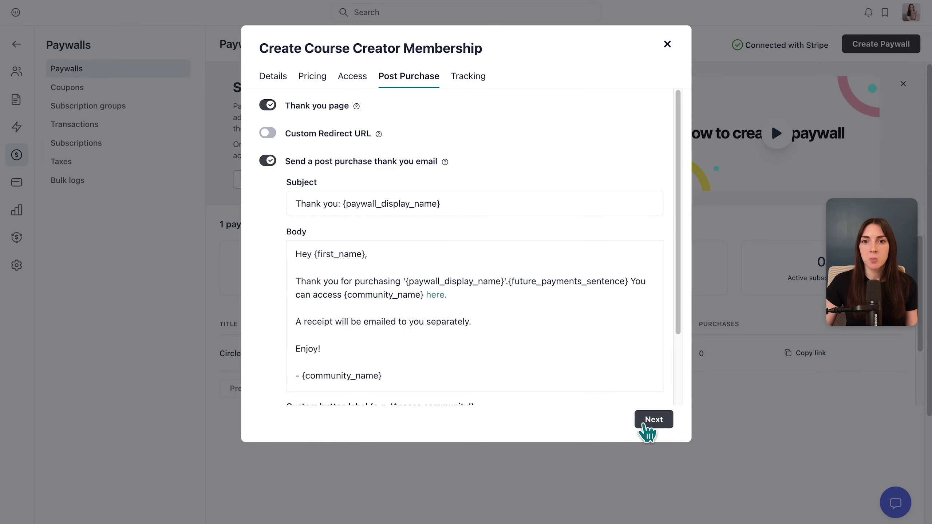
{"action": "left_click", "coordinate": [648, 428]}
{"action": "left_click", "coordinate": [648, 428]}
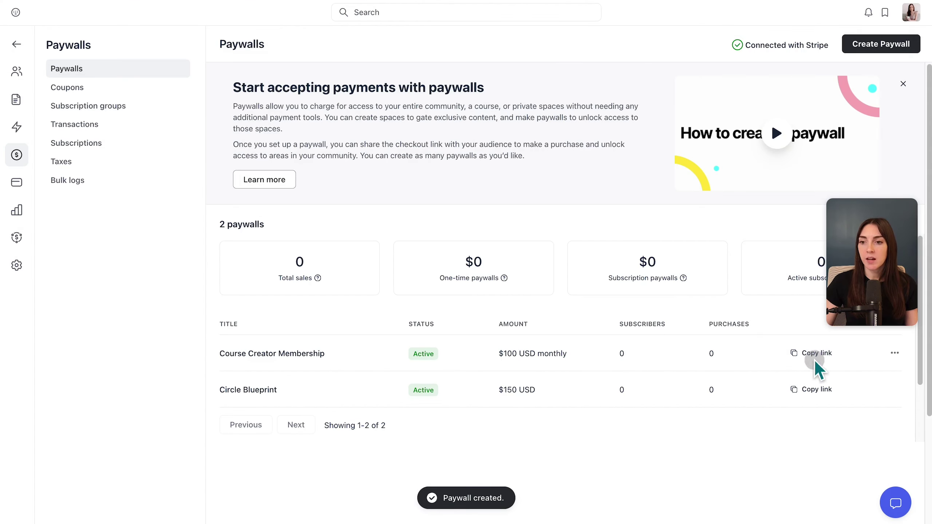
Step: Copy the checkout link and select the $1,000 annual subscription on the checkout page
{"action": "left_click", "coordinate": [809, 355]}
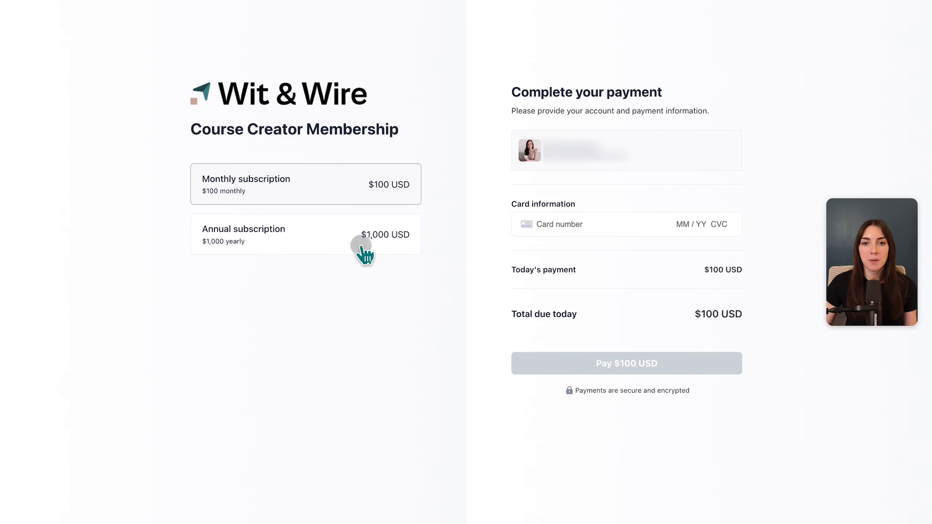
{"action": "left_click", "coordinate": [363, 247]}
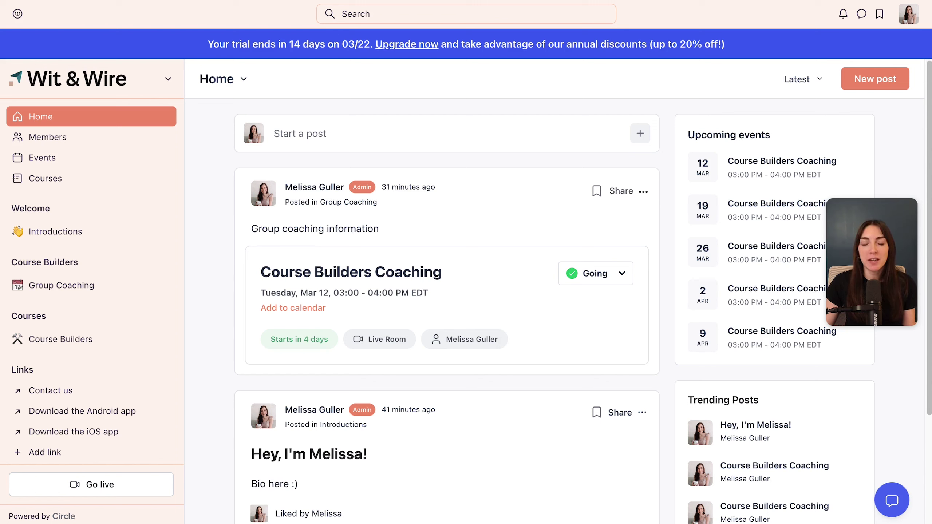
Step: Start a new member tag named $10k with the medal emoji as its icon
{"action": "left_click", "coordinate": [169, 79]}
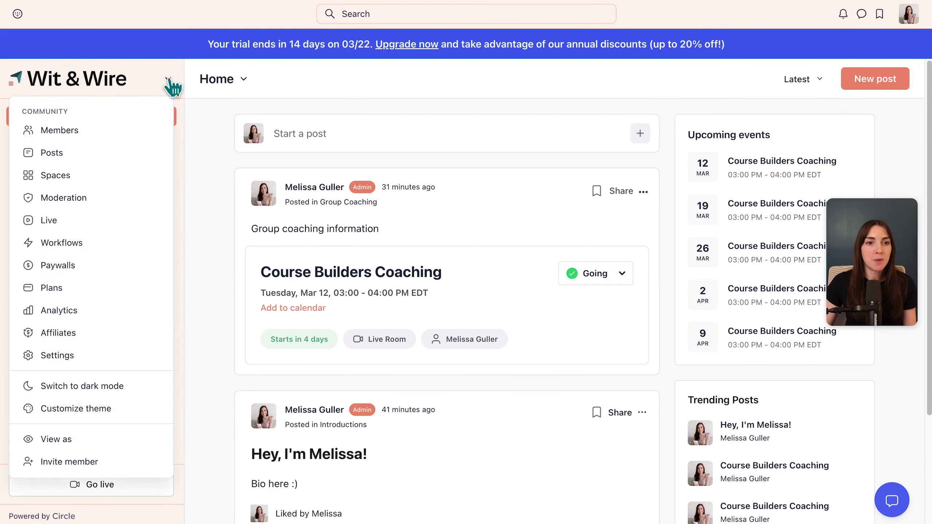
{"action": "left_click", "coordinate": [148, 127]}
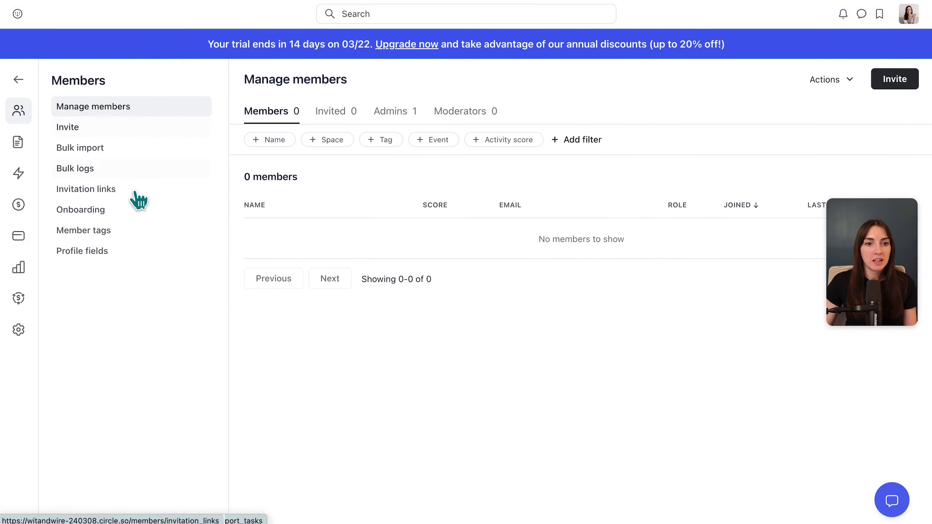
{"action": "left_click", "coordinate": [123, 231]}
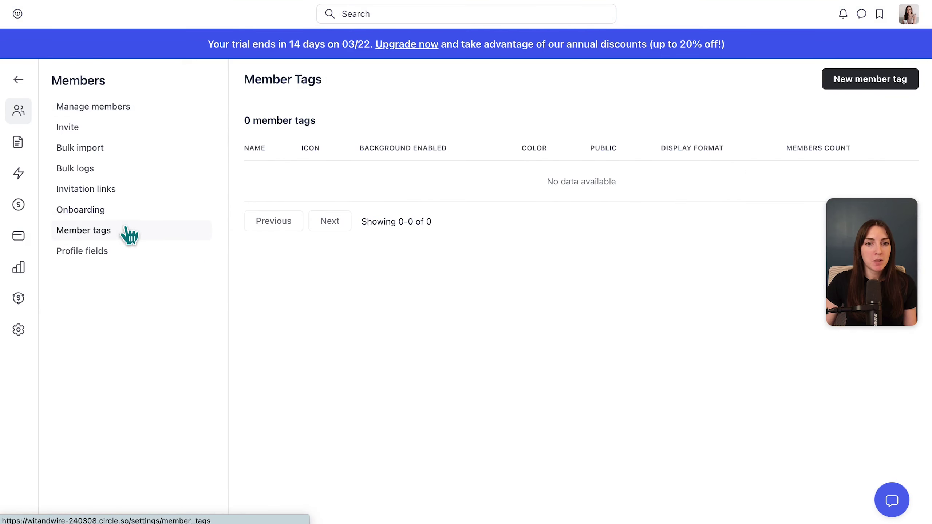
{"action": "left_click", "coordinate": [865, 92]}
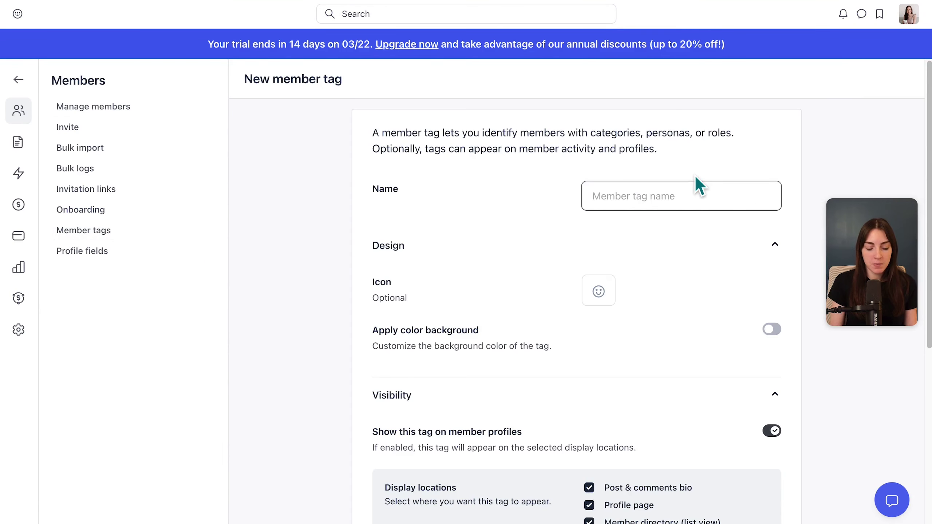
{"action": "type", "text": "$10k"}
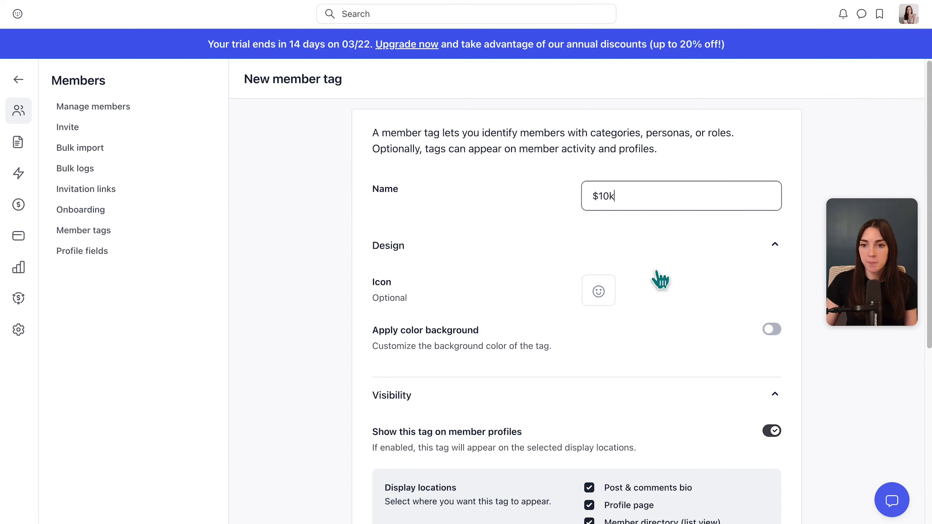
{"action": "left_click", "coordinate": [612, 296]}
{"action": "type", "text": "med"}
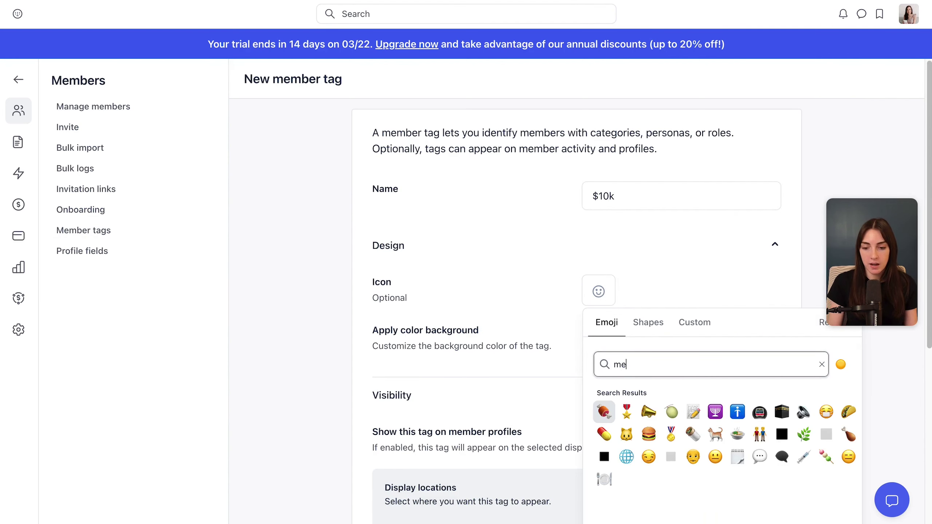
{"action": "left_click", "coordinate": [604, 413]}
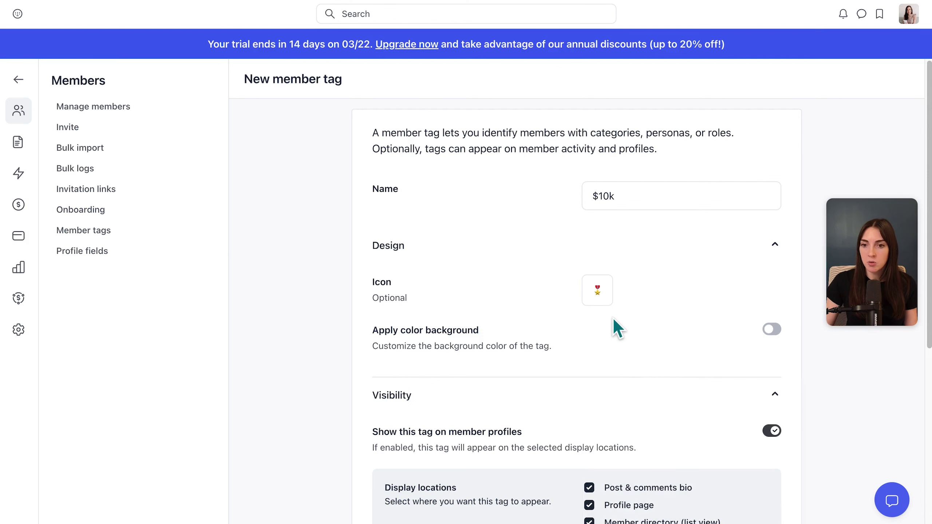
Step: Enable a colour background for the tag and set it to light blue #CCDBDF
{"action": "scroll", "coordinate": [615, 310], "scroll_direction": "down", "scroll_amount": 1}
{"action": "left_click", "coordinate": [772, 309]}
{"action": "scroll", "coordinate": [686, 311], "scroll_direction": "down", "scroll_amount": 2}
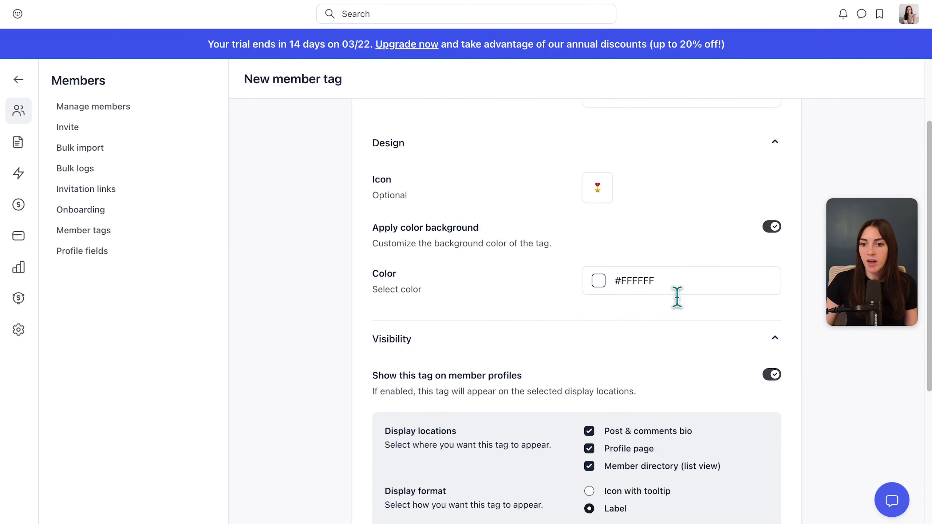
{"action": "double_click", "coordinate": [671, 286]}
{"action": "key", "text": "super+v"}
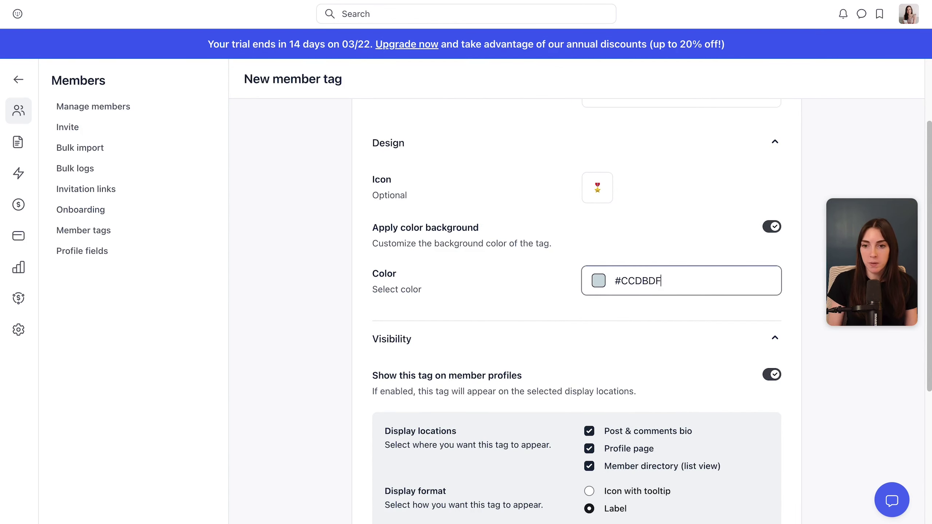
{"action": "left_click", "coordinate": [848, 382]}
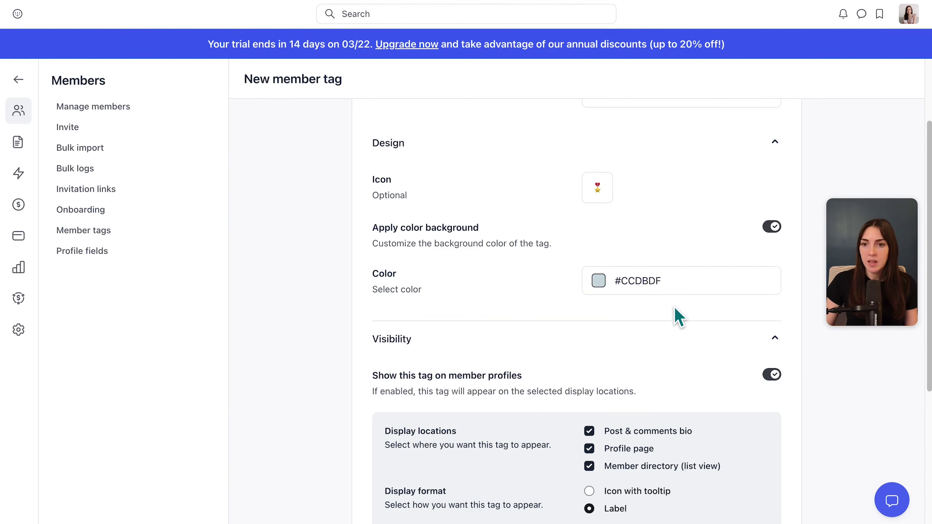
Step: Set the tag's display format to Label, add one member, and save the tag
{"action": "scroll", "coordinate": [677, 316], "scroll_direction": "down", "scroll_amount": 6}
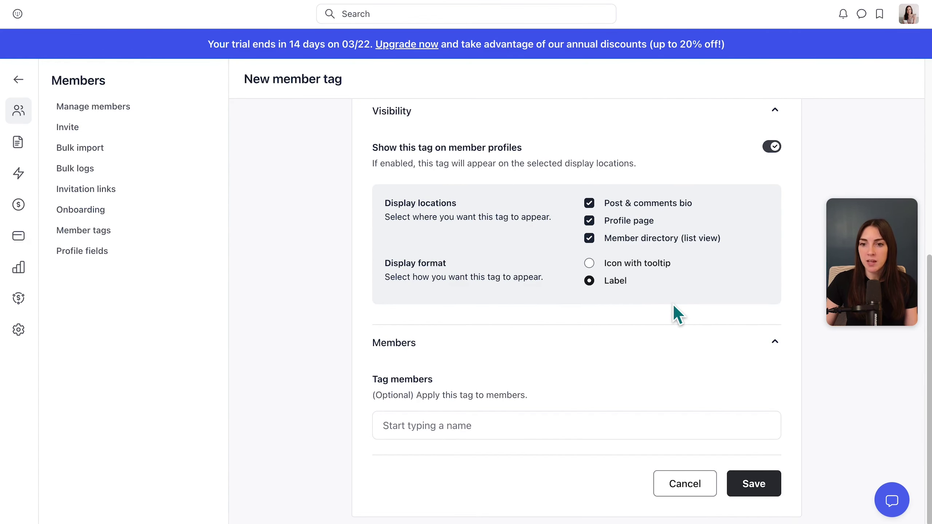
{"action": "left_click", "coordinate": [658, 268]}
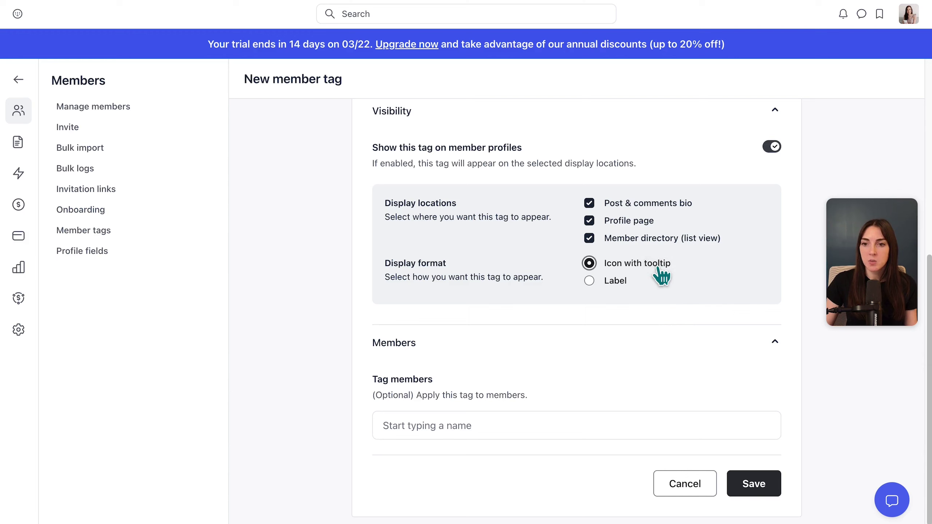
{"action": "left_click", "coordinate": [616, 281]}
{"action": "left_click", "coordinate": [602, 425]}
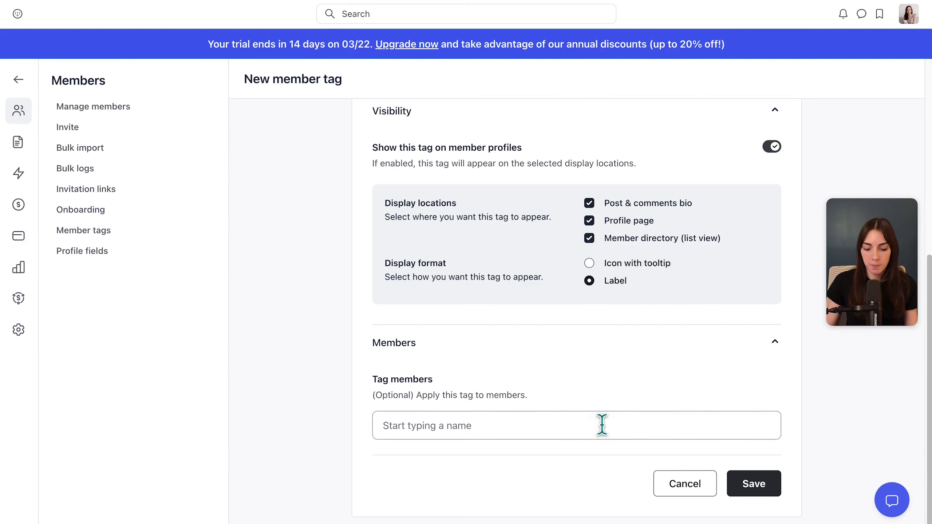
{"action": "type", "text": "meliss"}
{"action": "left_click", "coordinate": [549, 459]}
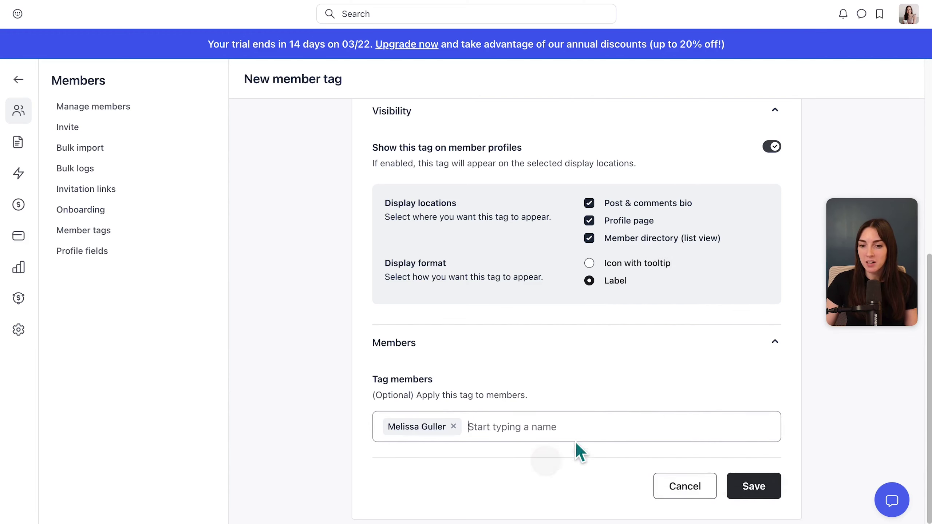
{"action": "left_click", "coordinate": [753, 485]}
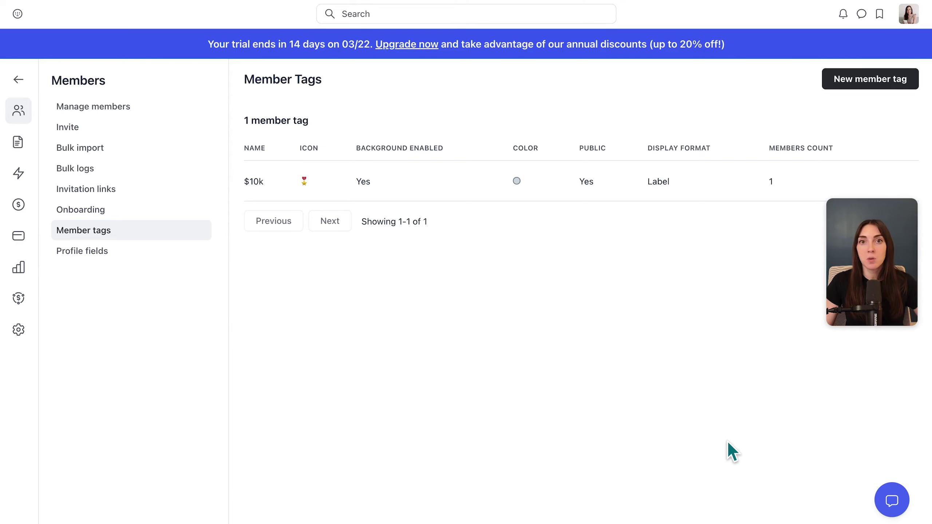
Step: Leave the members settings and scroll down to the monthly member and activity charts
{"action": "left_click", "coordinate": [19, 79]}
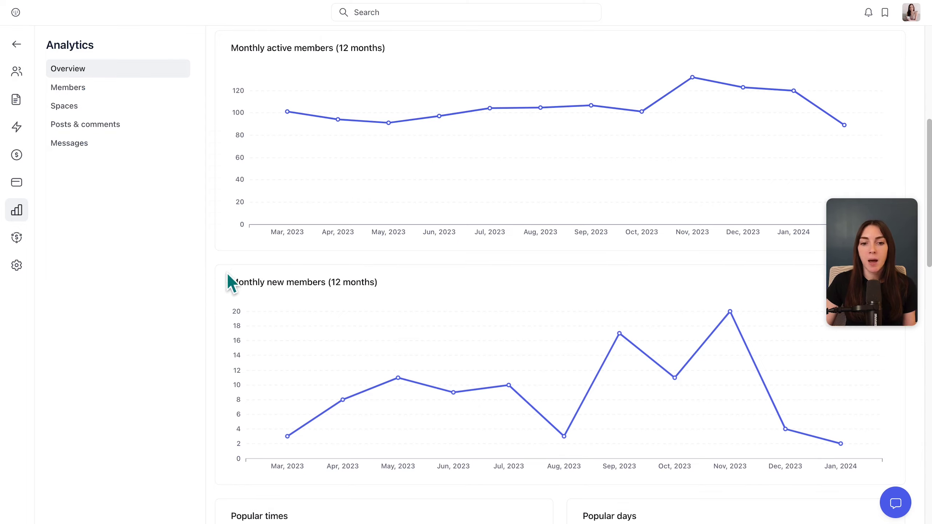
{"action": "scroll", "coordinate": [272, 278], "scroll_direction": "down", "scroll_amount": 5}
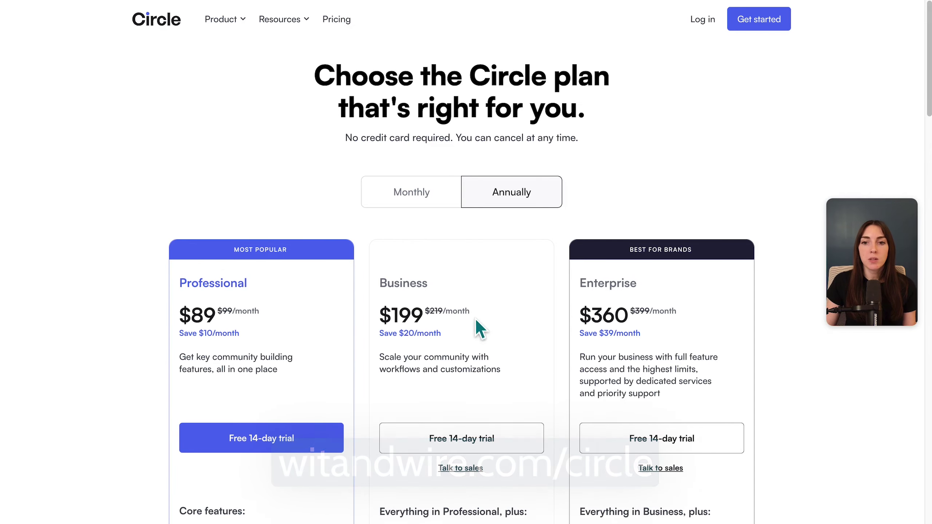
Step: Scroll through the Professional, Business and Enterprise plan cards and their feature lists
{"action": "scroll", "coordinate": [766, 382], "scroll_direction": "down", "scroll_amount": 15}
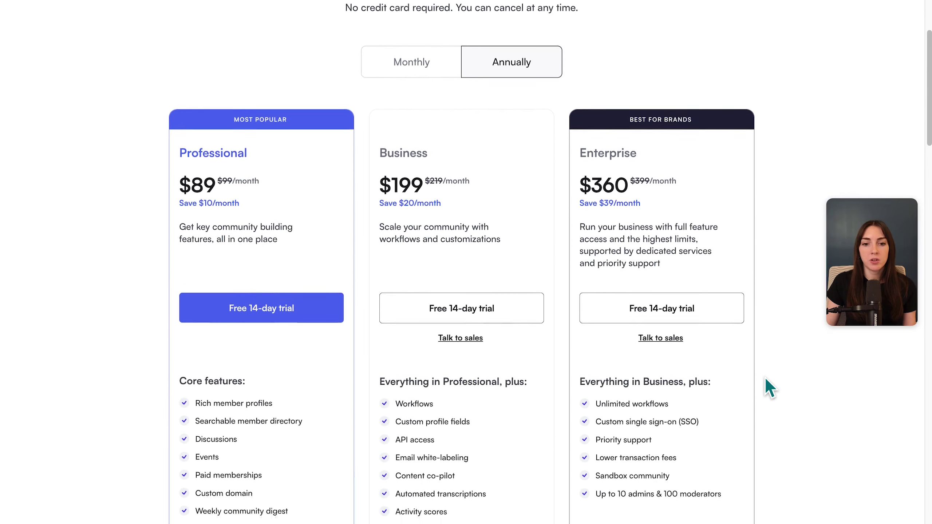
{"action": "scroll", "coordinate": [763, 377], "scroll_direction": "down", "scroll_amount": 7}
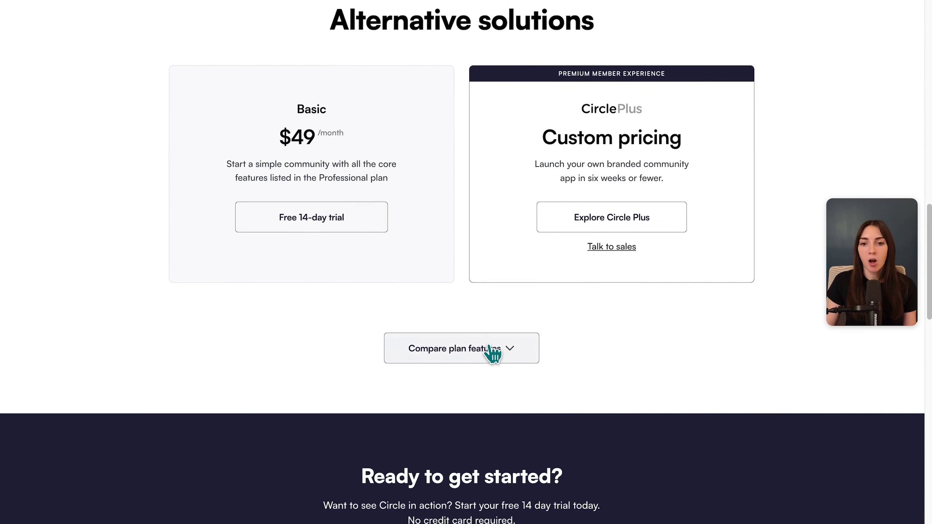
{"action": "scroll", "coordinate": [490, 354], "scroll_direction": "up", "scroll_amount": 14}
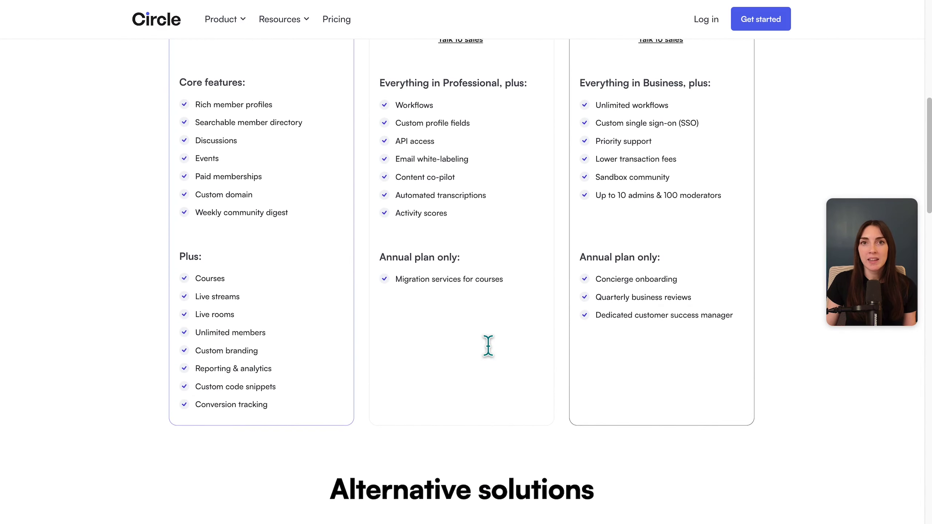
{"action": "scroll", "coordinate": [235, 329], "scroll_direction": "up", "scroll_amount": 5}
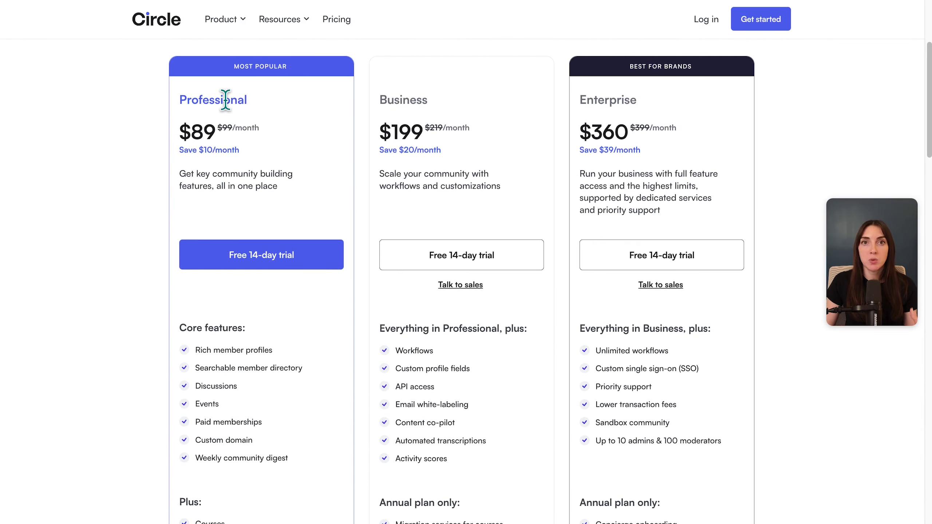
{"action": "scroll", "coordinate": [264, 162], "scroll_direction": "down", "scroll_amount": 8}
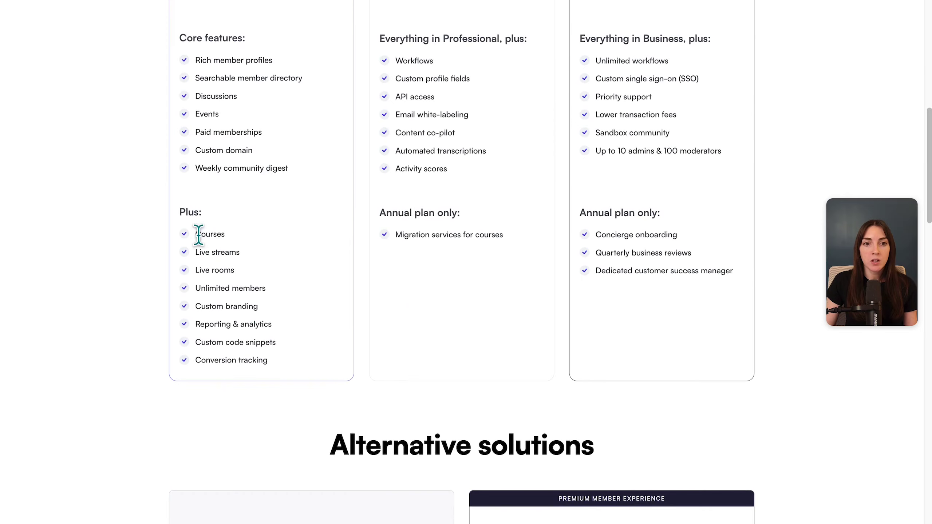
Step: Highlight the Courses, Live streams and Live rooms features, then scroll to the Basic $49/month alternative
{"action": "double_click", "coordinate": [209, 235]}
{"action": "left_click_drag", "start_coordinate": [193, 259], "coordinate": [298, 327]}
{"action": "left_click", "coordinate": [312, 315]}
{"action": "scroll", "coordinate": [312, 315], "scroll_direction": "up", "scroll_amount": 1}
{"action": "scroll", "coordinate": [266, 135], "scroll_direction": "up", "scroll_amount": 1}
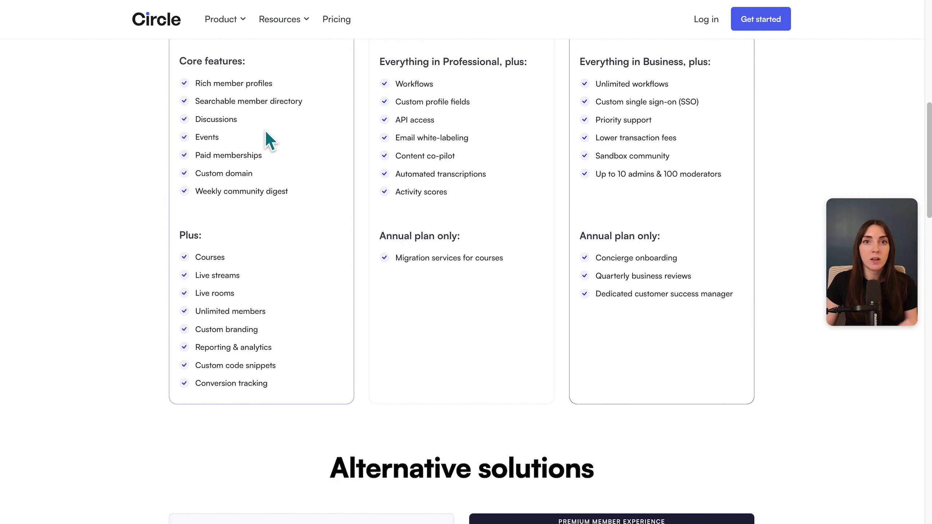
{"action": "scroll", "coordinate": [279, 147], "scroll_direction": "down", "scroll_amount": 2}
{"action": "scroll", "coordinate": [293, 162], "scroll_direction": "down", "scroll_amount": 10}
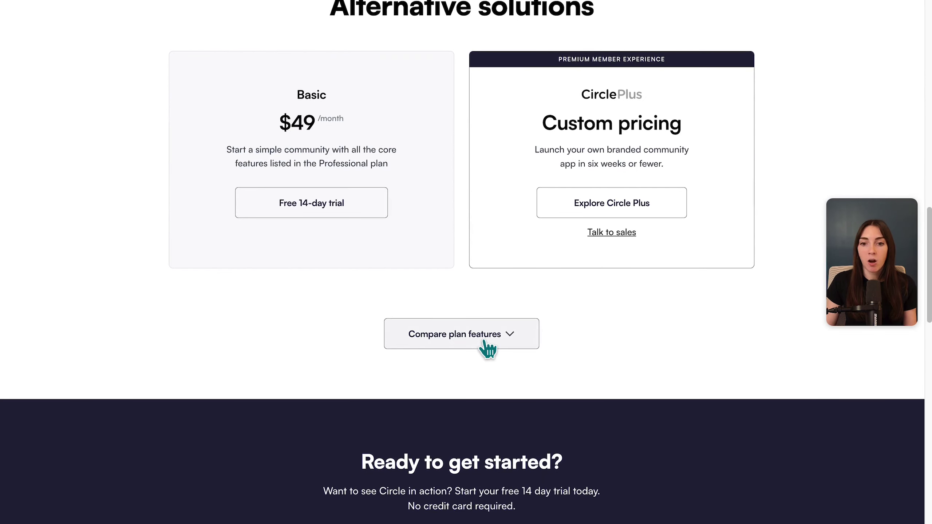